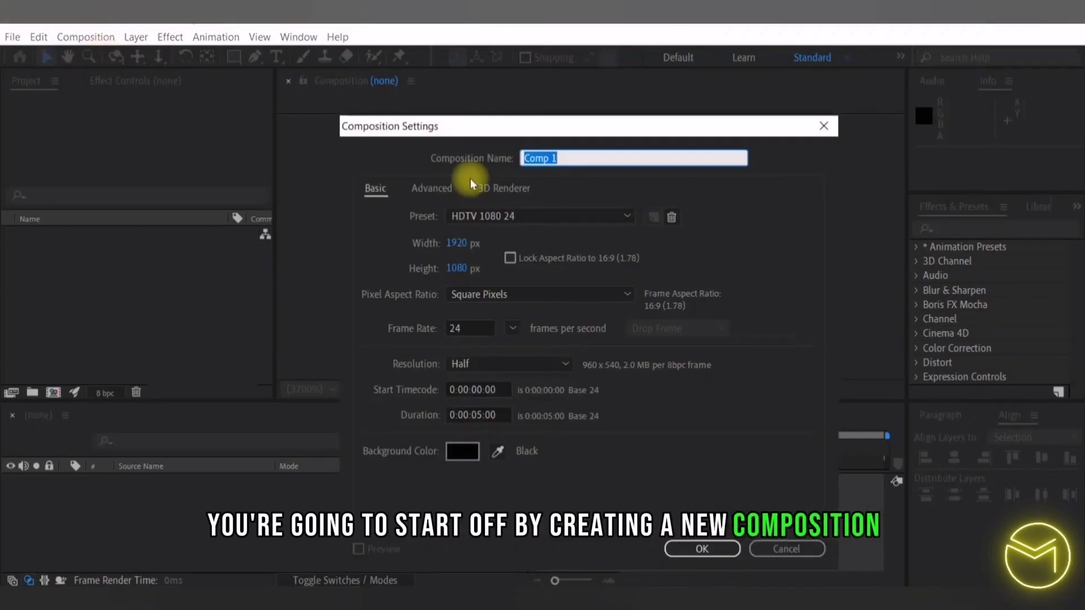
- Create a 1920 x 1080, 24 fps, 5-second composition and center the CARTOON text in it horizontally and vertically
{"action": "left_click", "coordinate": [700, 548]}
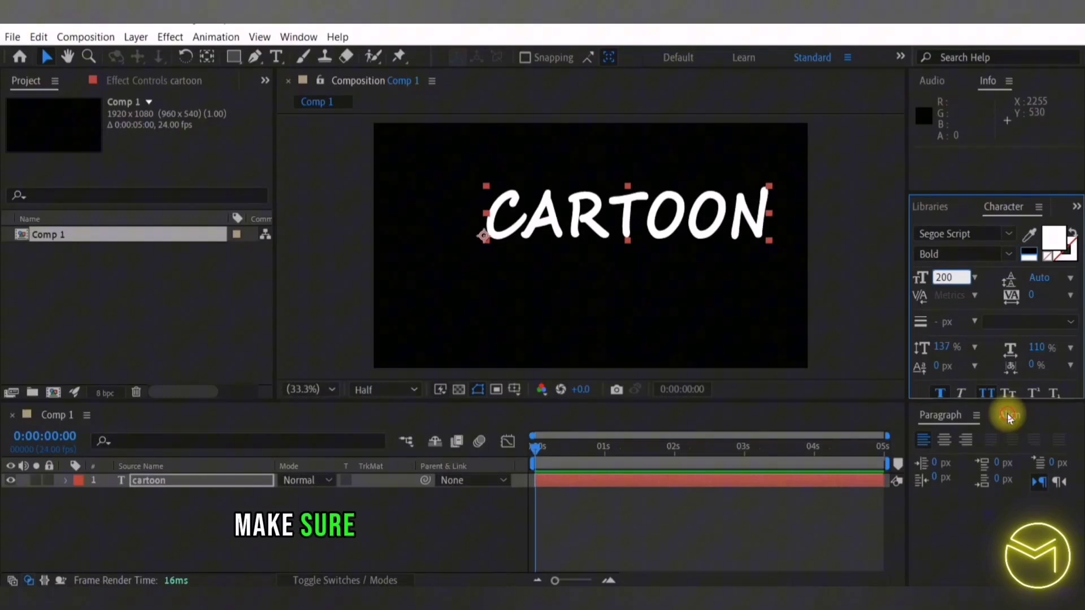
{"action": "left_click", "coordinate": [1009, 416]}
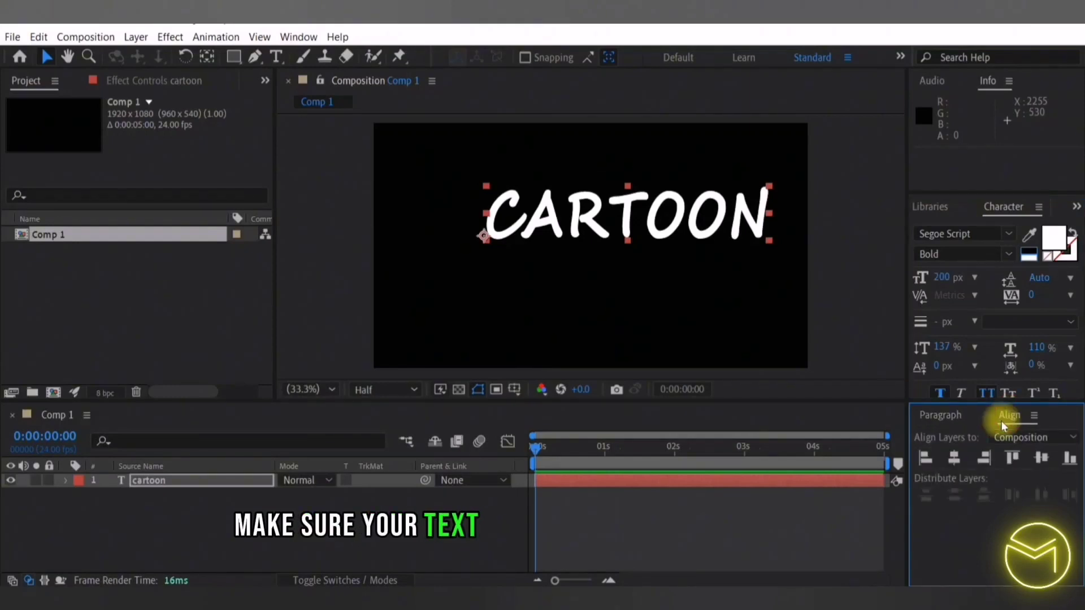
{"action": "left_click", "coordinate": [956, 461]}
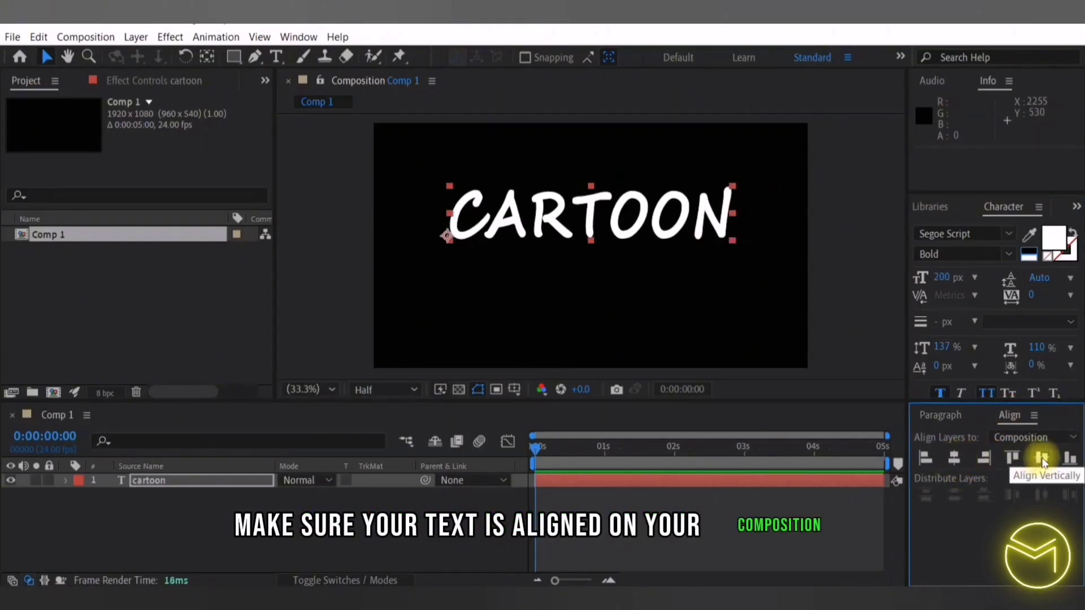
{"action": "left_click", "coordinate": [1043, 461]}
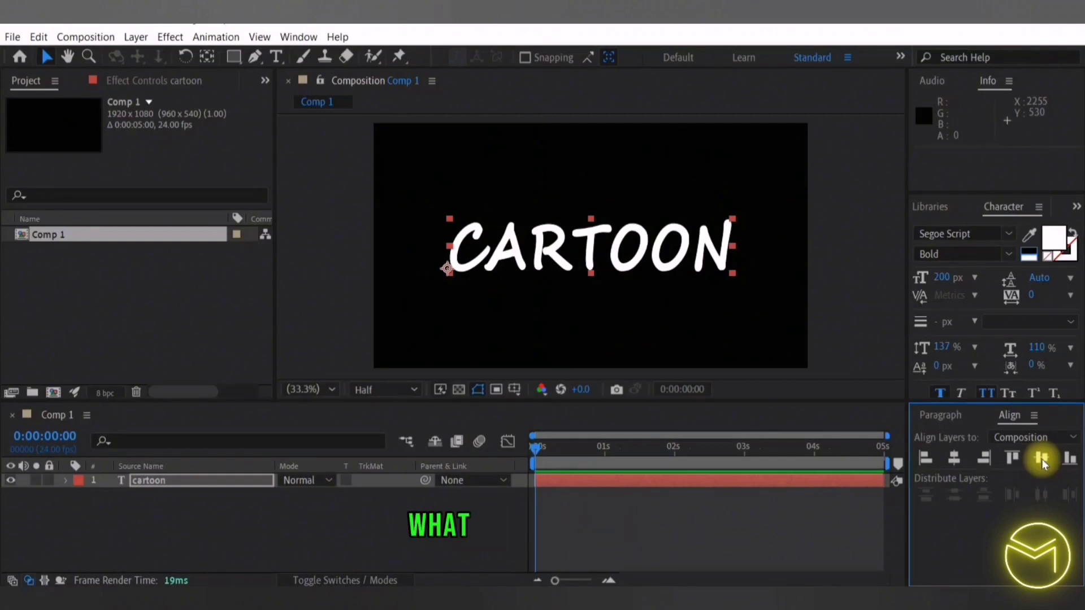
- Add a black solid layer above the cartoon text layer
{"action": "left_click", "coordinate": [136, 37]}
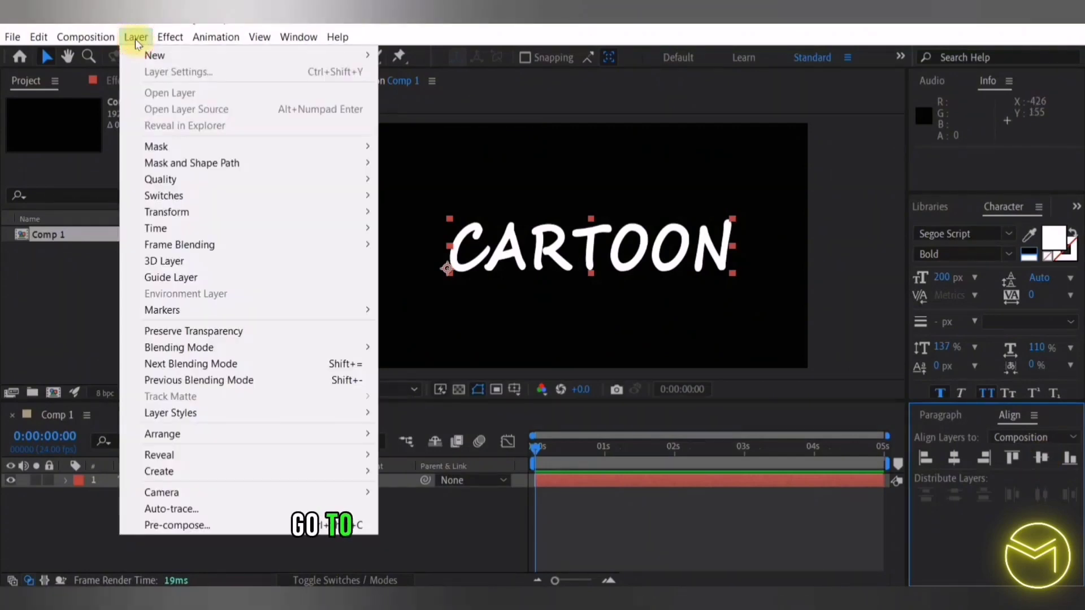
{"action": "mouse_move", "coordinate": [181, 56]}
{"action": "left_click", "coordinate": [447, 72]}
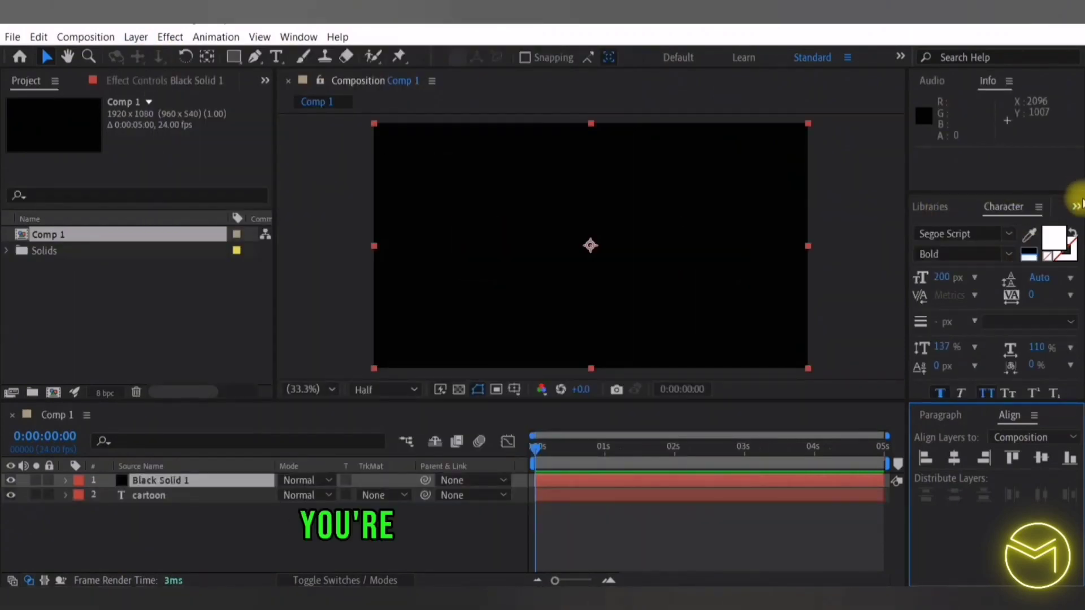
- Find the Fractal Noise effect and apply it to the black solid layer
{"action": "left_click", "coordinate": [1076, 205]}
{"action": "left_click", "coordinate": [1025, 227]}
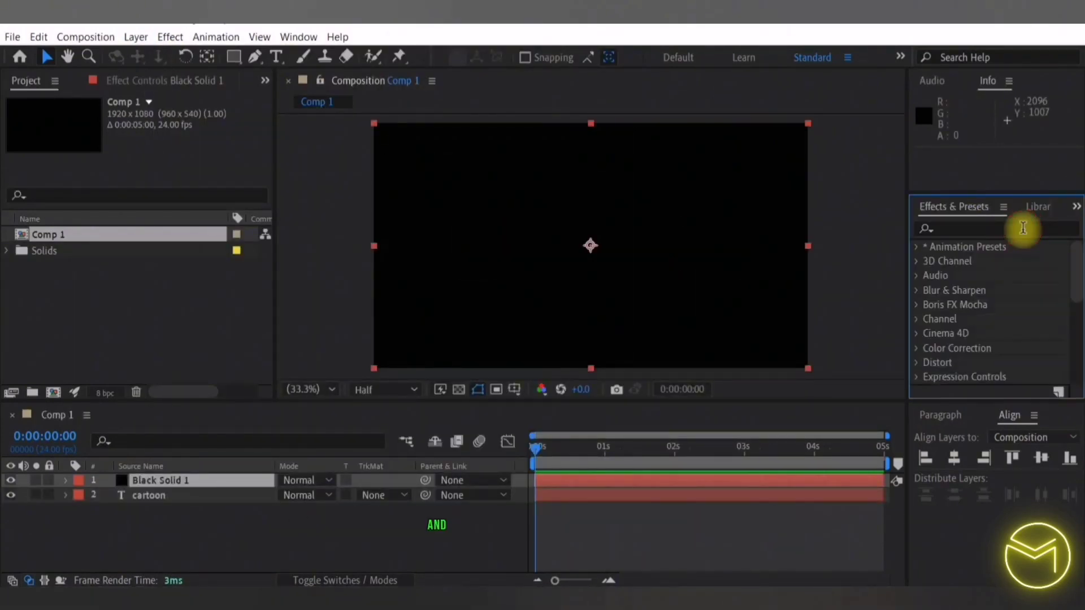
{"action": "left_click", "coordinate": [999, 228]}
{"action": "type", "text": "f"}
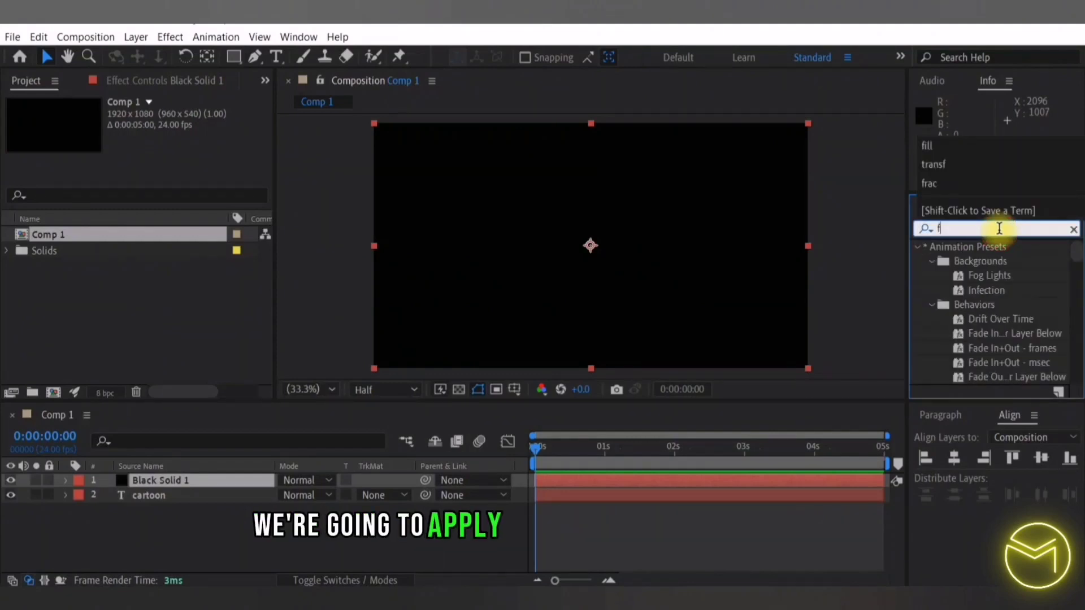
{"action": "type", "text": "racta"}
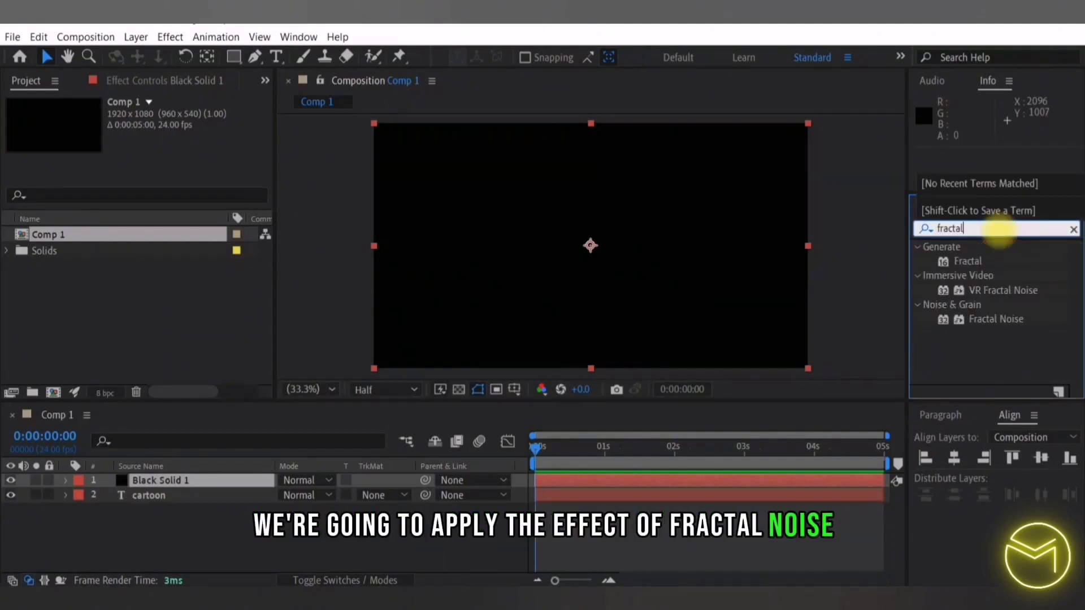
{"action": "double_click", "coordinate": [1000, 320]}
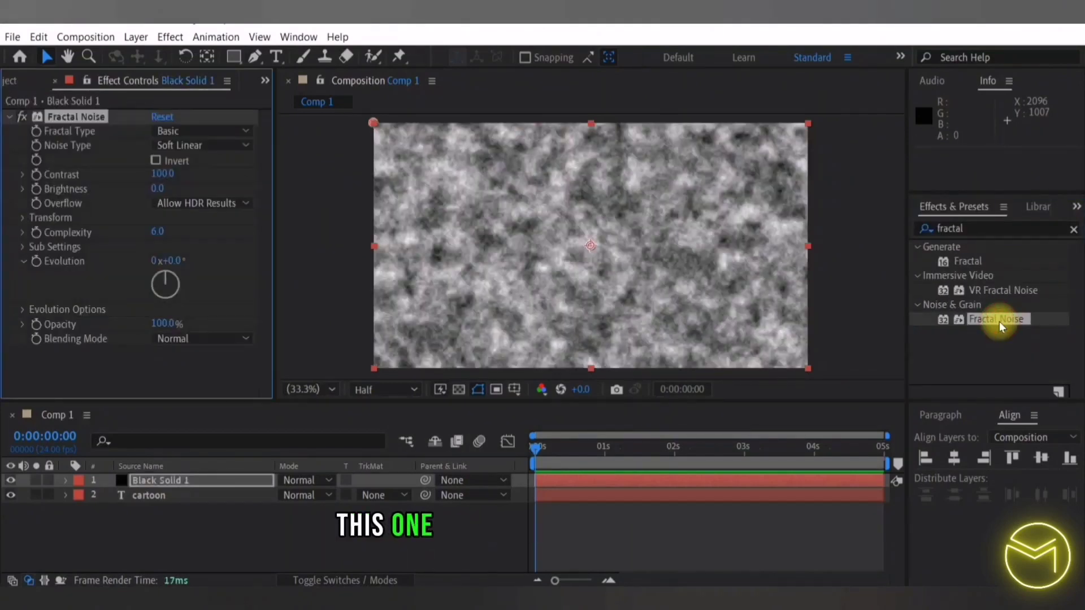
- Add an expression beginning with time* to the Random Seed in Fractal Noise's Evolution Options
{"action": "left_click", "coordinate": [23, 262]}
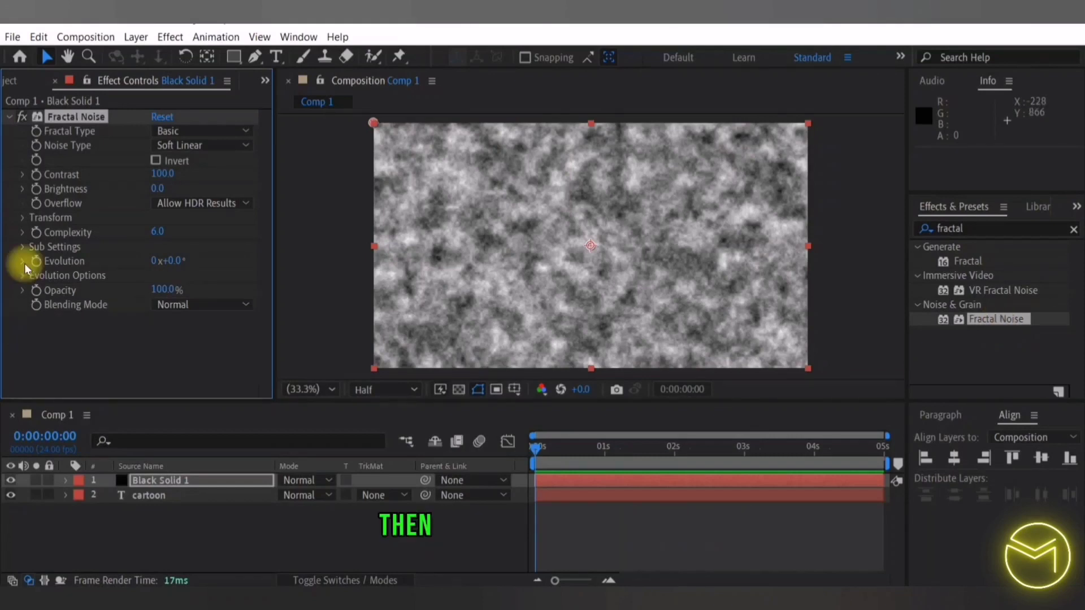
{"action": "left_click", "coordinate": [22, 263]}
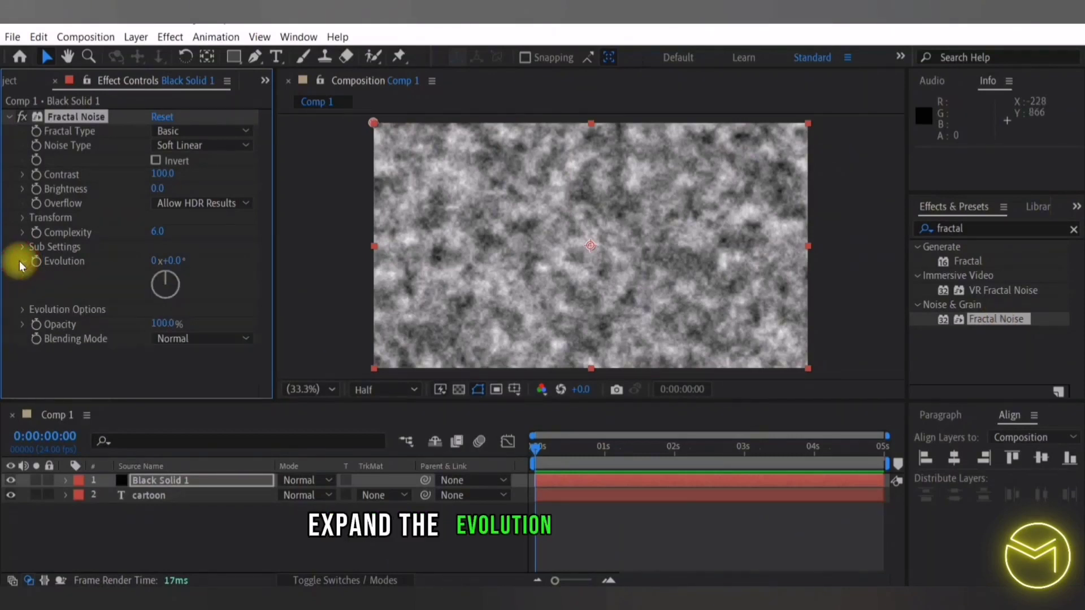
{"action": "left_click", "coordinate": [23, 311]}
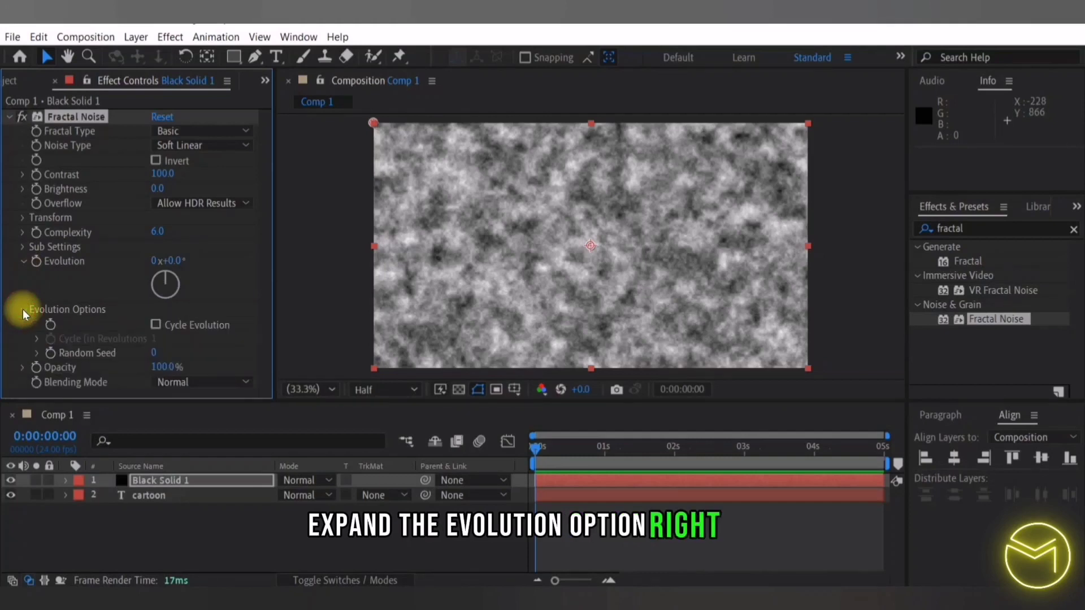
{"action": "left_click", "coordinate": [50, 352], "text": "alt"}
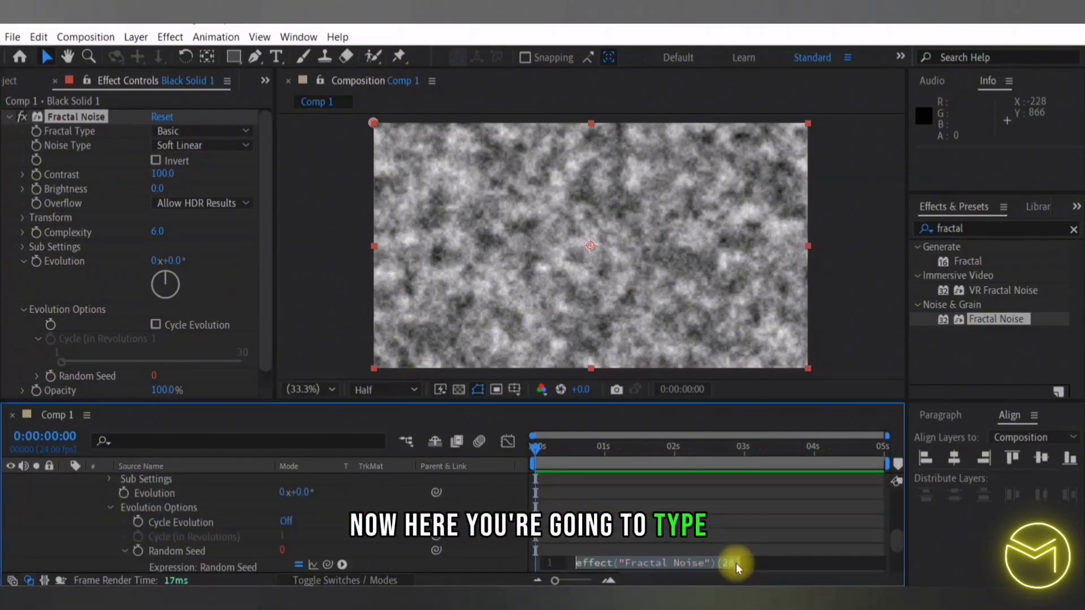
{"action": "type", "text": "ti"}
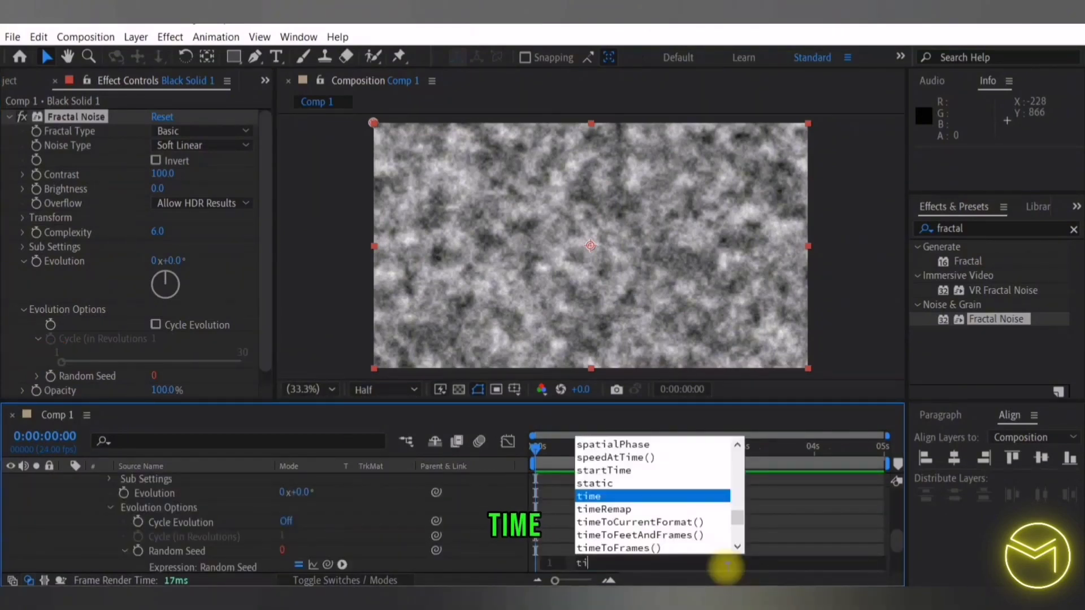
{"action": "type", "text": "me*"}
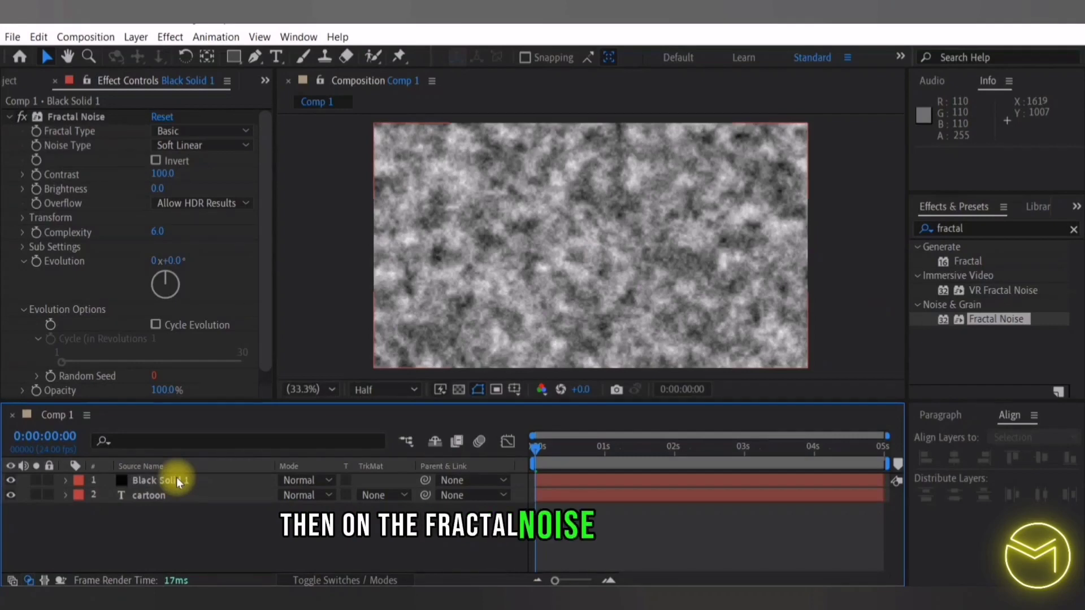
- Pre-compose the black solid with all attributes moved into the new composition, and hide the resulting layer
{"action": "right_click", "coordinate": [177, 480]}
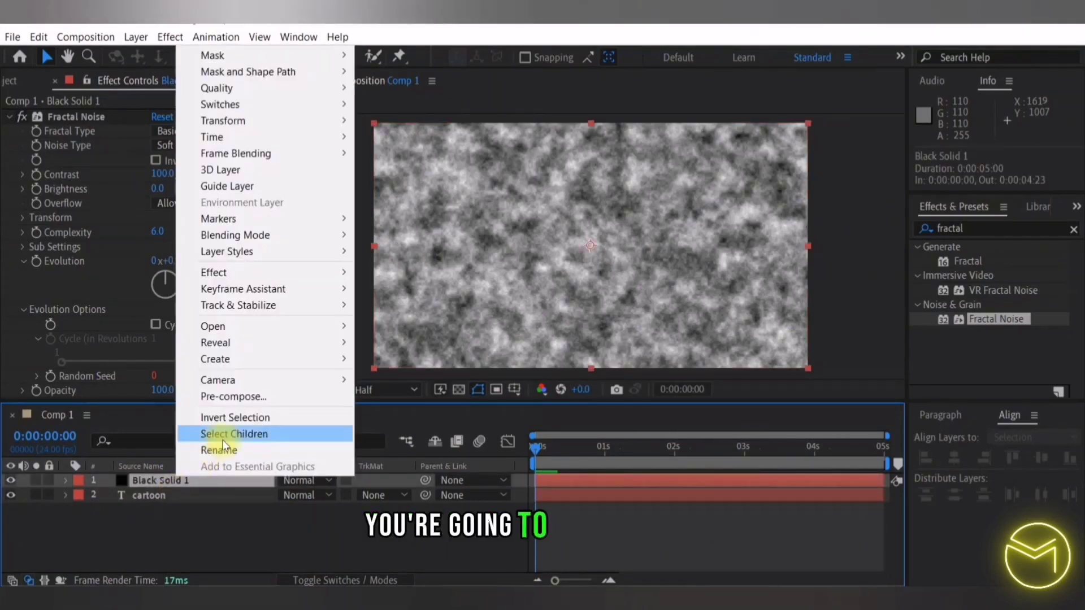
{"action": "left_click", "coordinate": [250, 398]}
{"action": "left_click", "coordinate": [425, 345]}
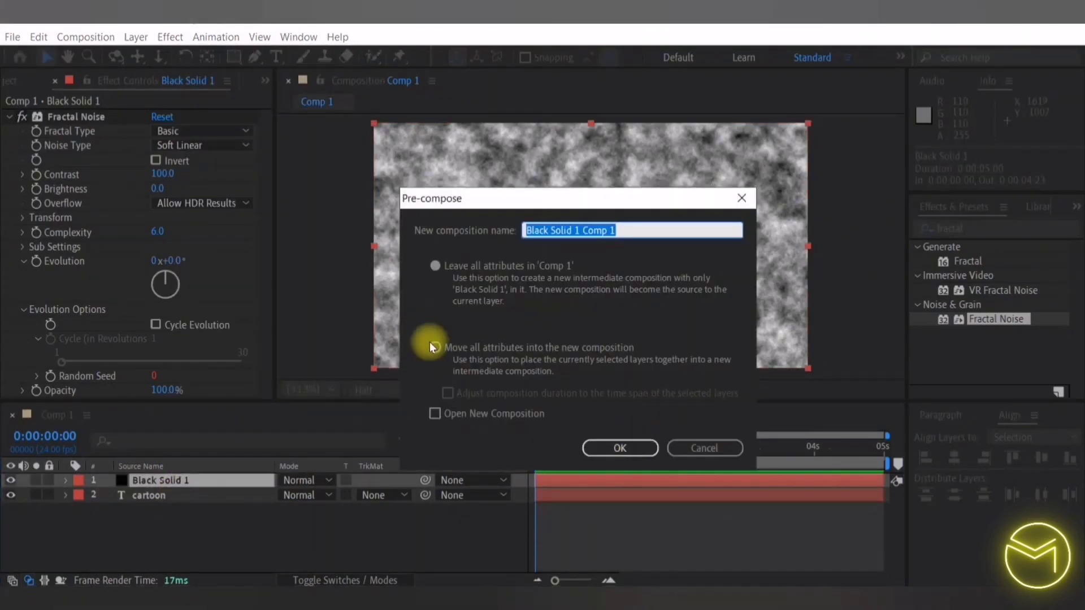
{"action": "left_click", "coordinate": [620, 447]}
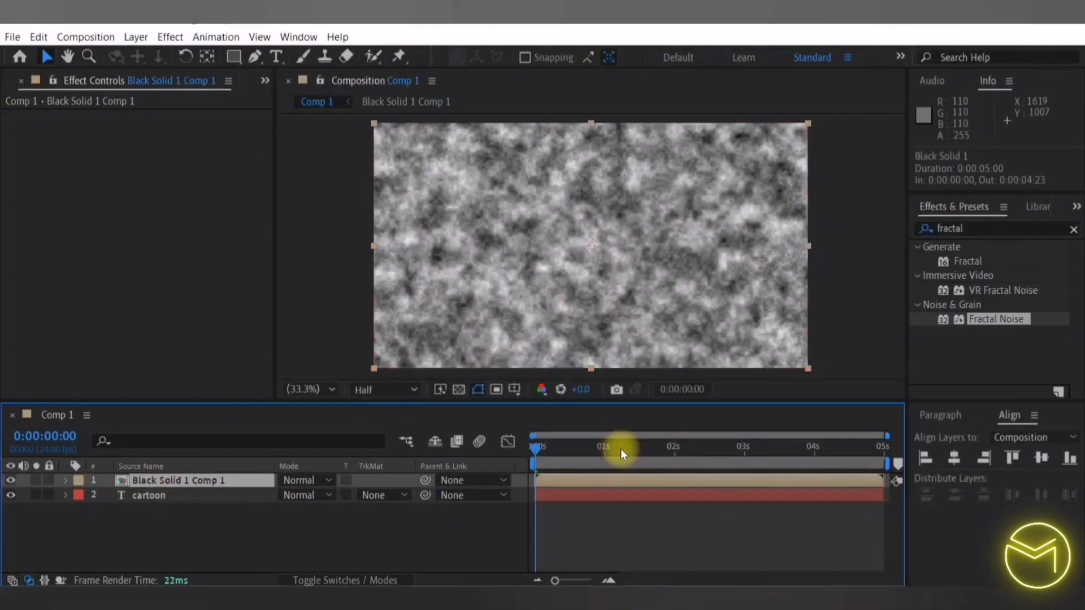
{"action": "left_click", "coordinate": [10, 481]}
- Apply the Displacement Map effect to the cartoon text layer, using Black Solid 1 Comp 1 as the displacement map layer
{"action": "left_click", "coordinate": [174, 495]}
{"action": "left_click", "coordinate": [1013, 225]}
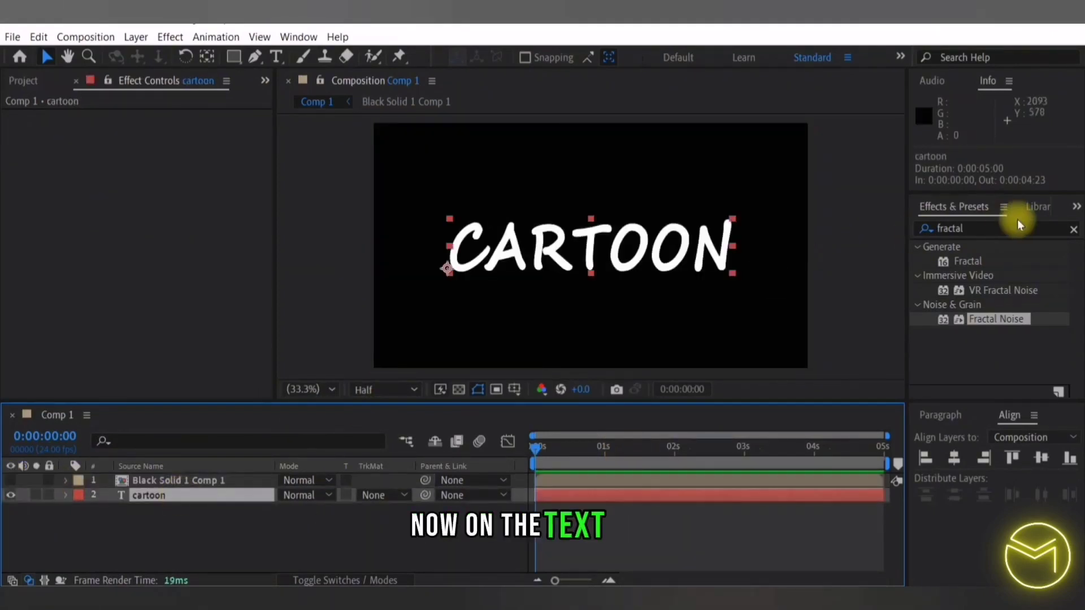
{"action": "type", "text": "displa"}
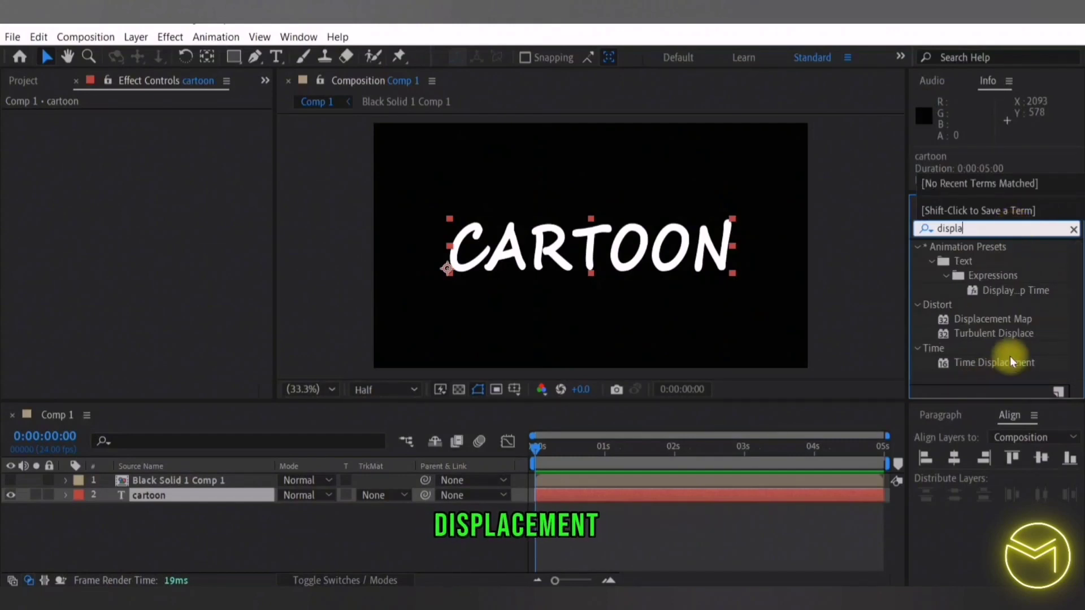
{"action": "double_click", "coordinate": [1005, 319]}
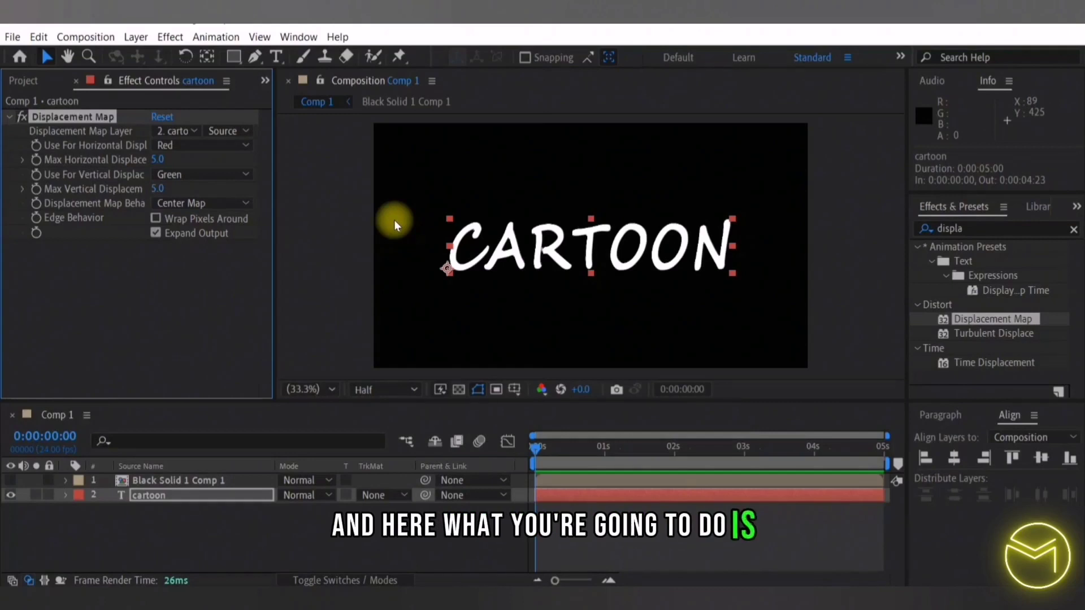
{"action": "left_click", "coordinate": [179, 132]}
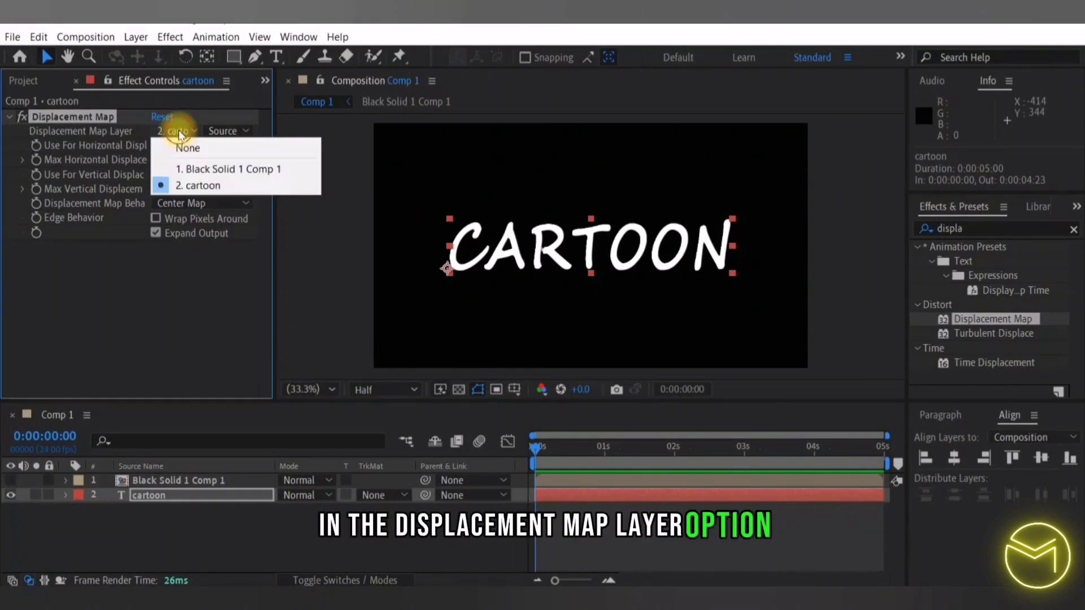
{"action": "left_click", "coordinate": [199, 170]}
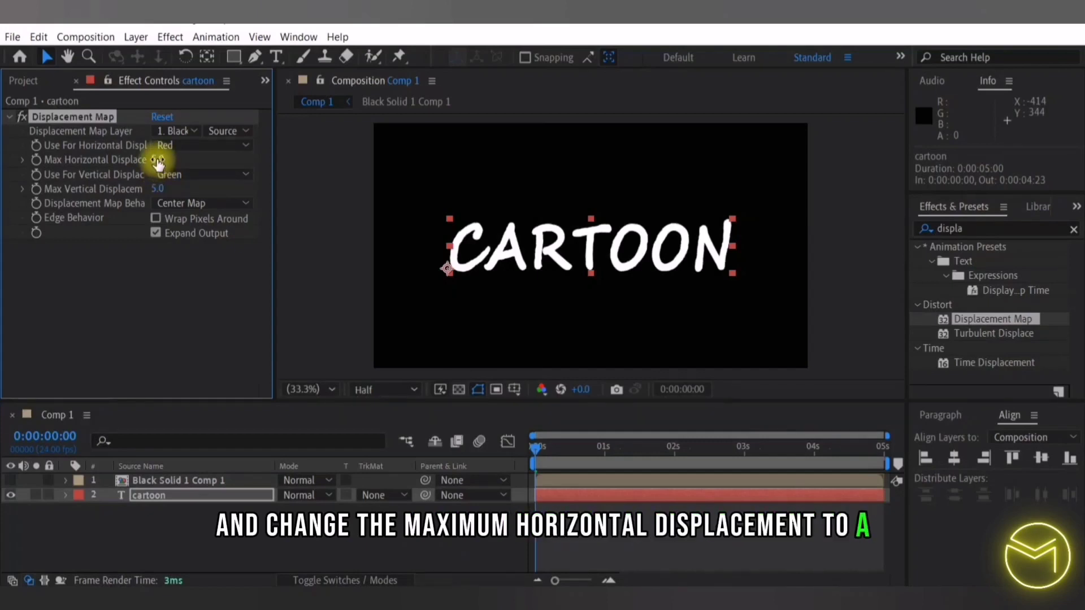
- Set the Displacement Map's maximum horizontal and vertical displacement to 10 each, and preview the text animation
{"action": "left_click", "coordinate": [158, 160]}
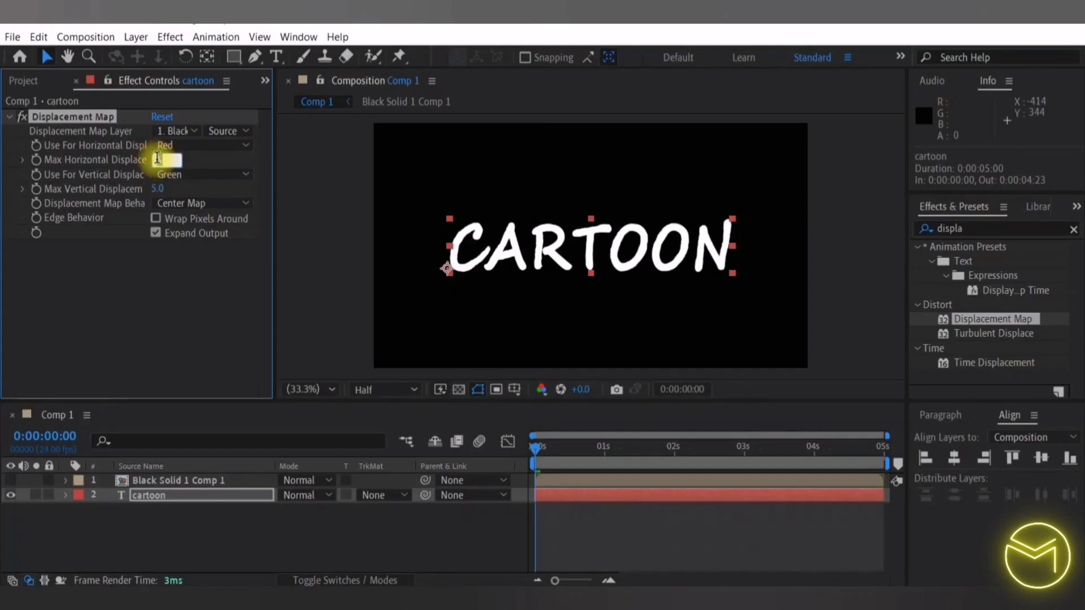
{"action": "left_click", "coordinate": [158, 189]}
{"action": "type", "text": "10"}
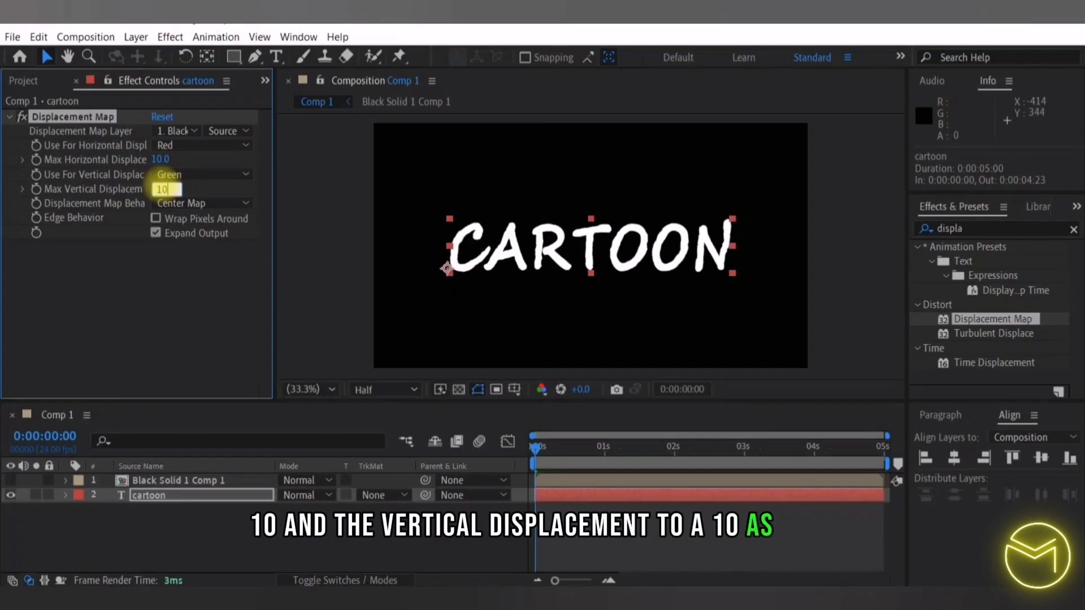
{"action": "key", "text": "Return"}
{"action": "left_click", "coordinate": [138, 286]}
{"action": "key", "text": "space"}
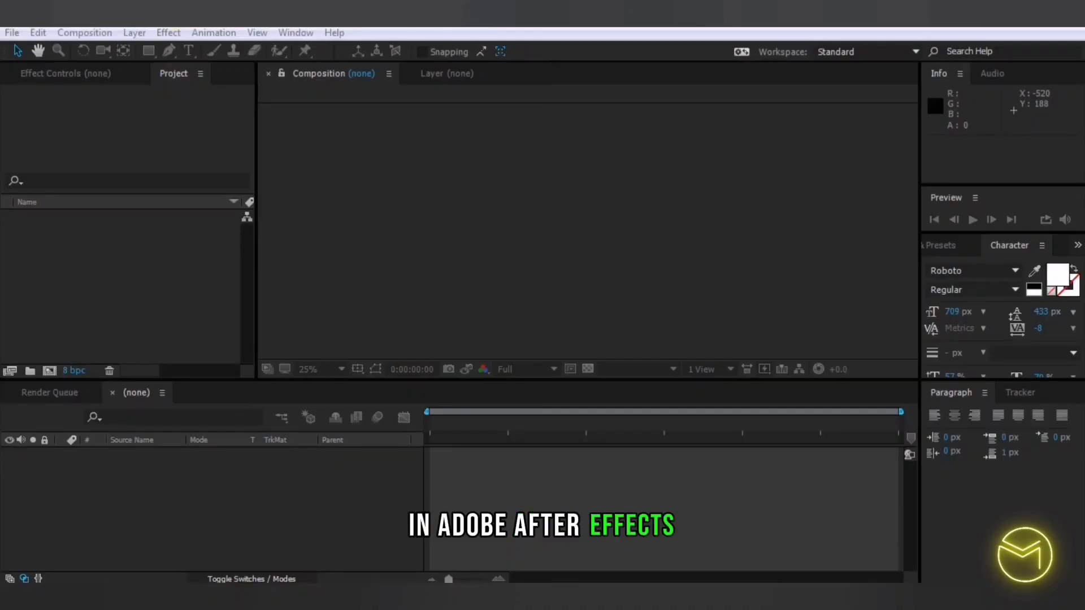
- Create a new 1920 x 1080, 25 fps composition and add the text SHATTER to it
{"action": "left_click", "coordinate": [86, 33]}
{"action": "left_click", "coordinate": [120, 48]}
{"action": "key", "text": "Return"}
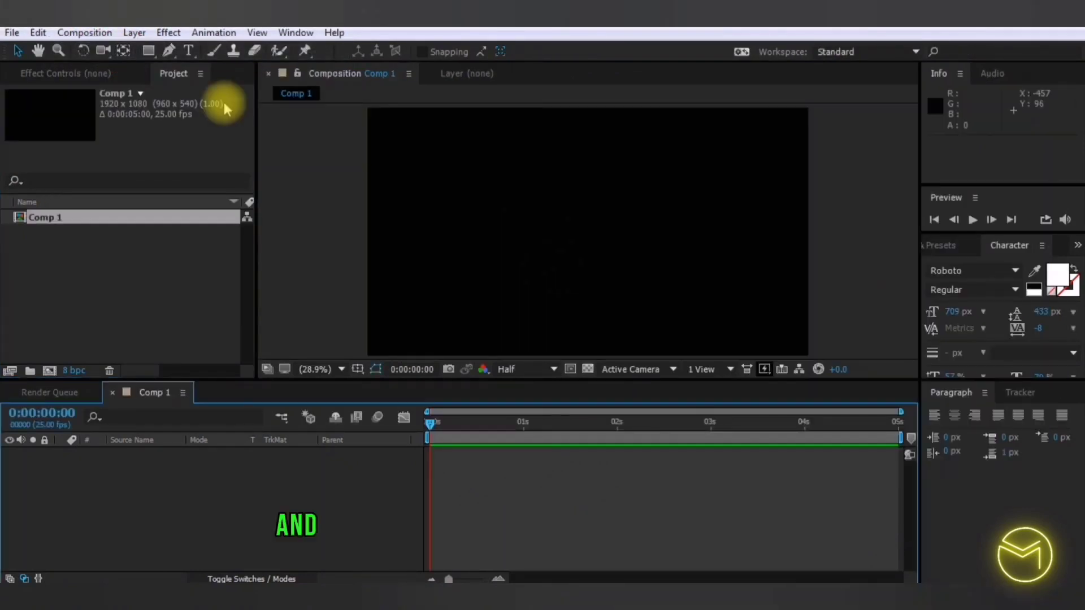
{"action": "left_click", "coordinate": [193, 52]}
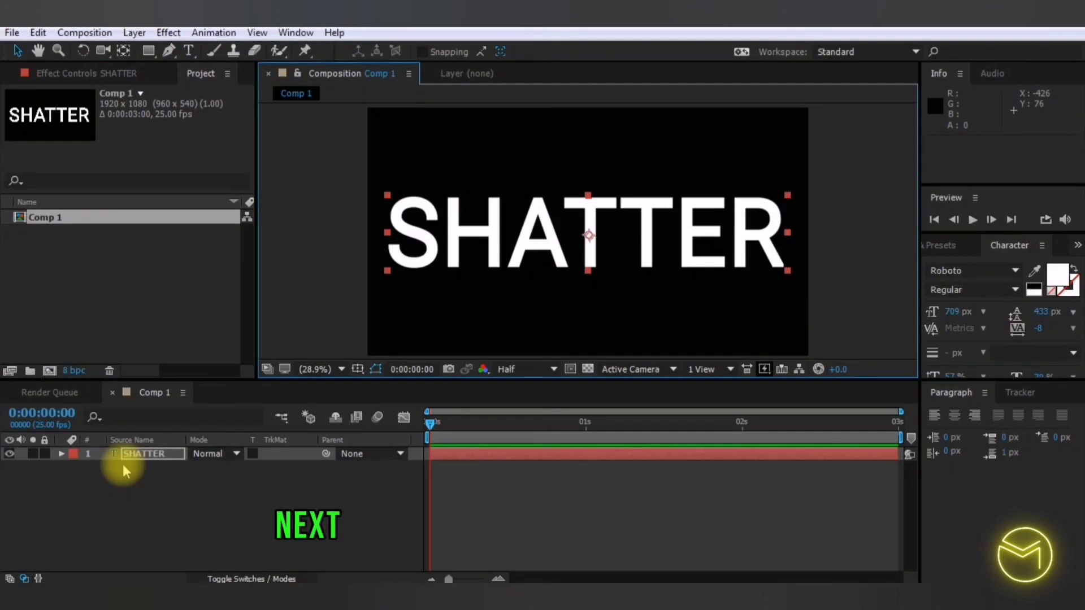
{"action": "key", "text": "Return"}
- Apply the Shatter simulation effect to the SHATTER text, set its View to Rendered, and scrub to frame 11 to check the result
{"action": "left_click", "coordinate": [138, 457]}
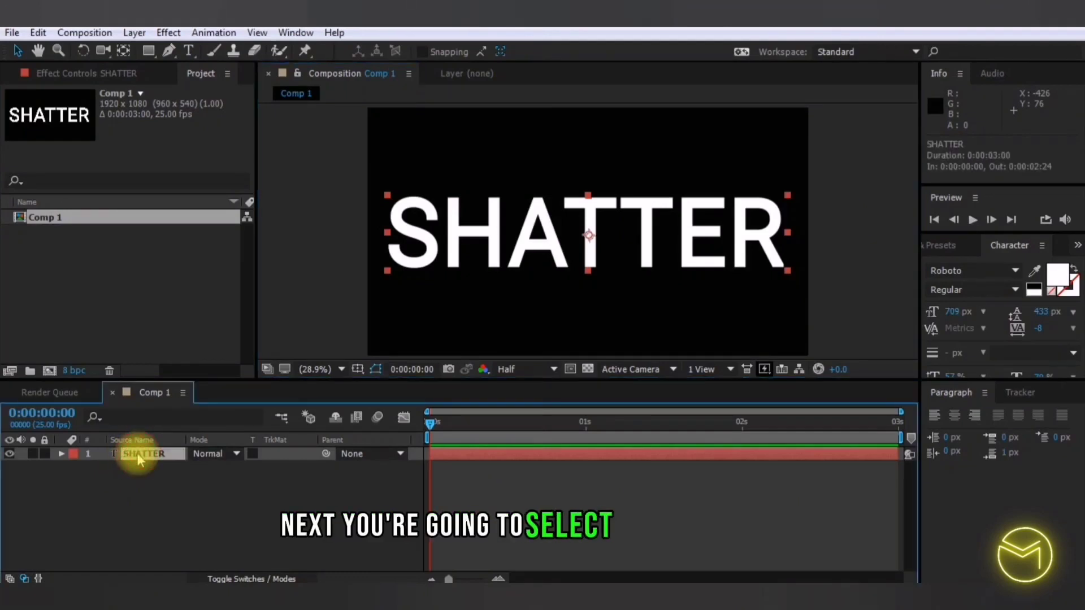
{"action": "left_click", "coordinate": [180, 36]}
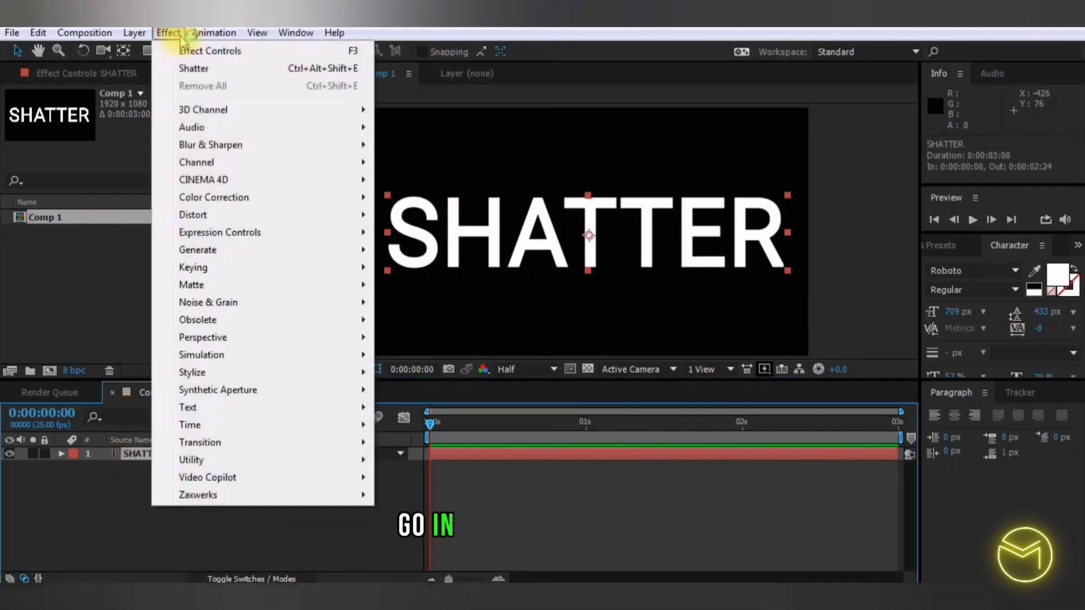
{"action": "mouse_move", "coordinate": [305, 362]}
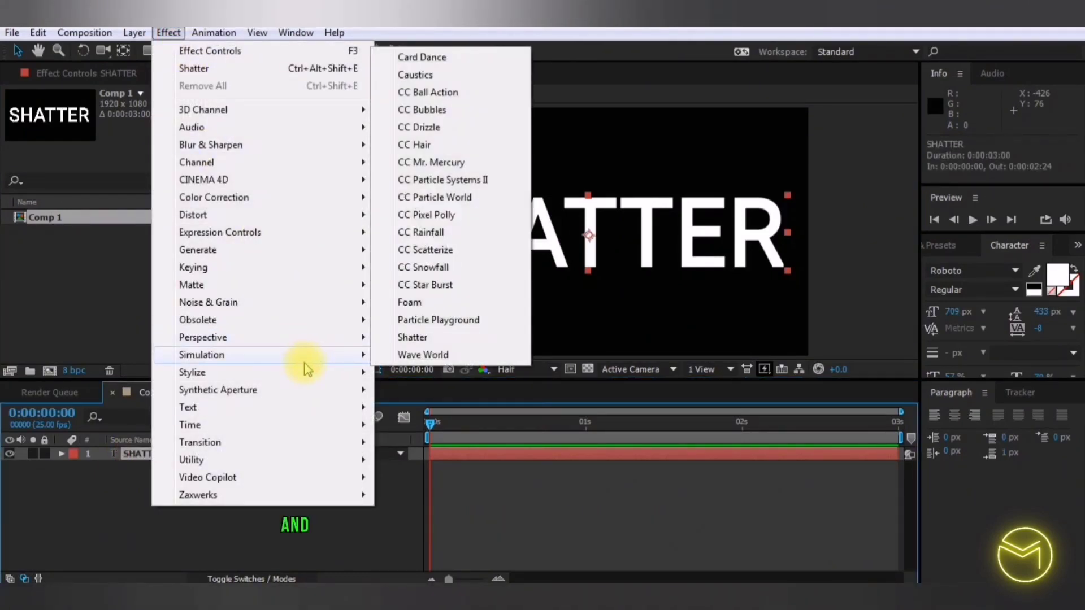
{"action": "left_click", "coordinate": [417, 338]}
{"action": "left_click", "coordinate": [206, 125]}
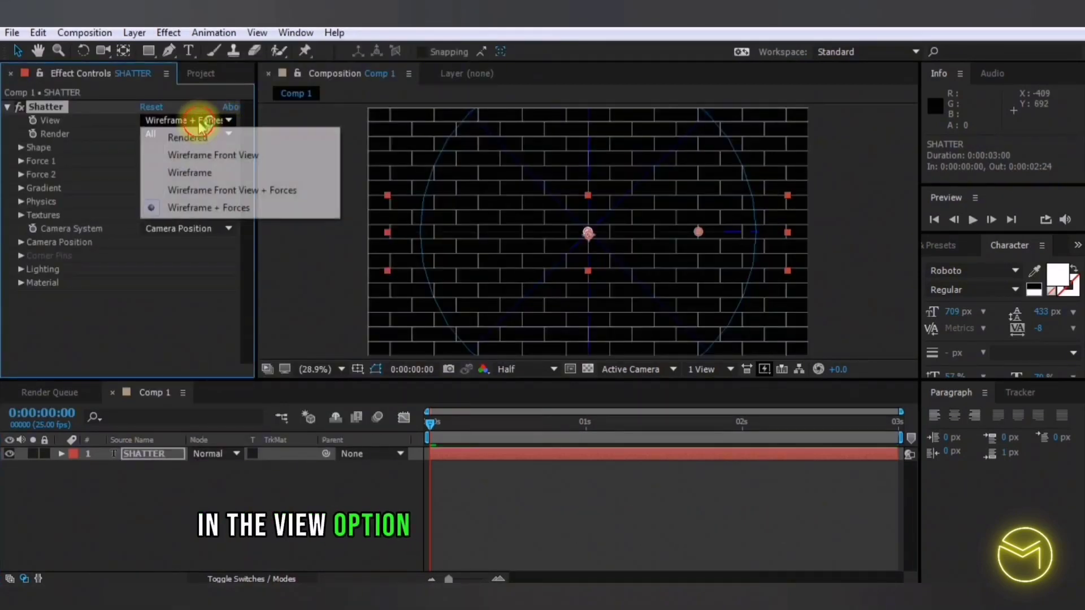
{"action": "left_click", "coordinate": [188, 137]}
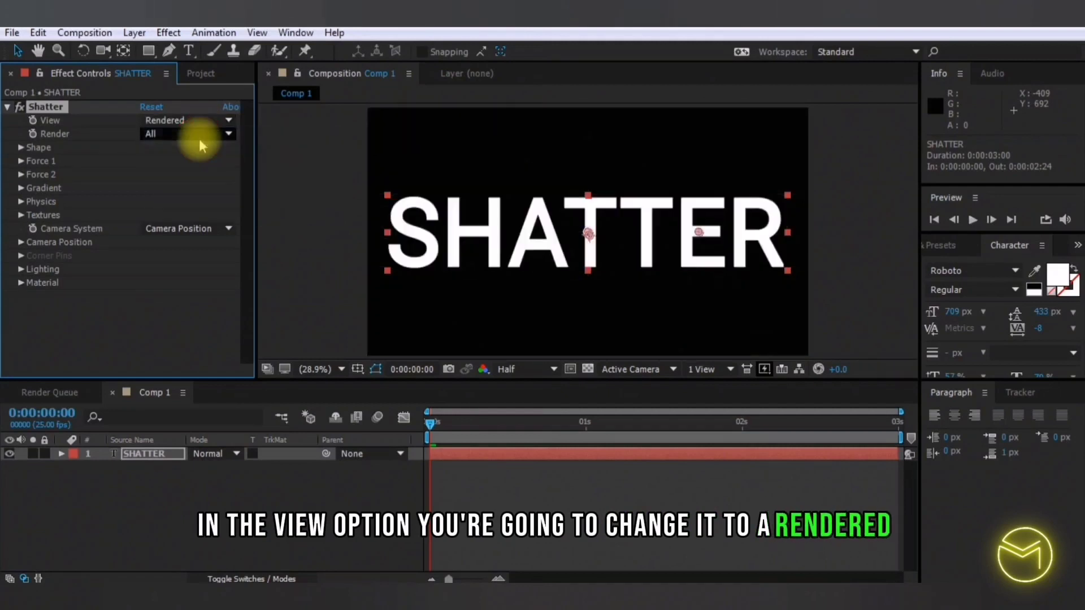
{"action": "left_click_drag", "start_coordinate": [435, 424], "coordinate": [499, 426]}
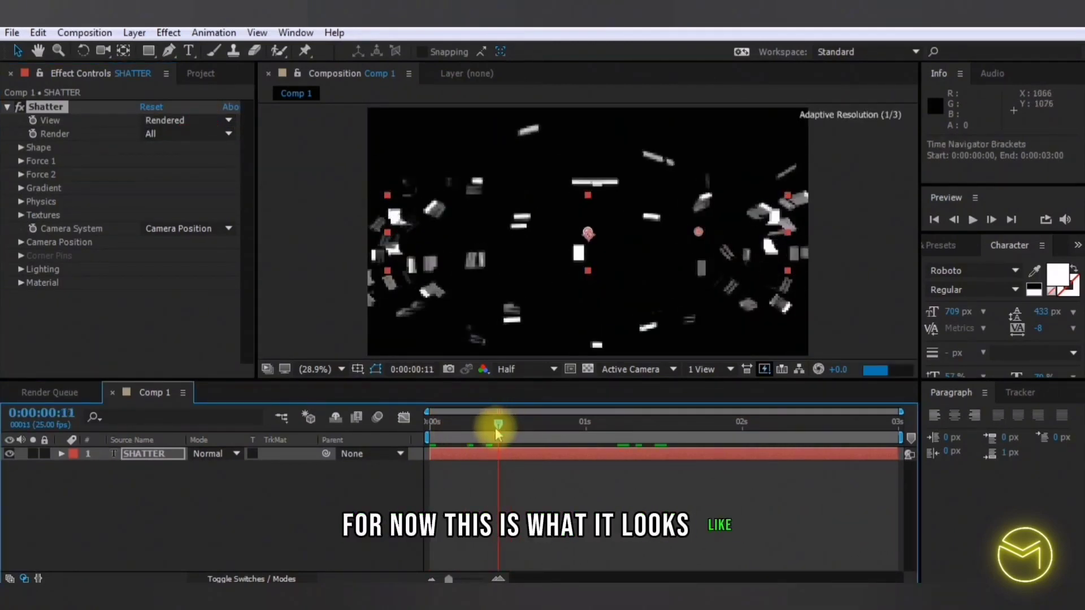
- Set the Shatter effect's shape pattern to Glass
{"action": "left_click", "coordinate": [29, 147]}
{"action": "left_click", "coordinate": [187, 161]}
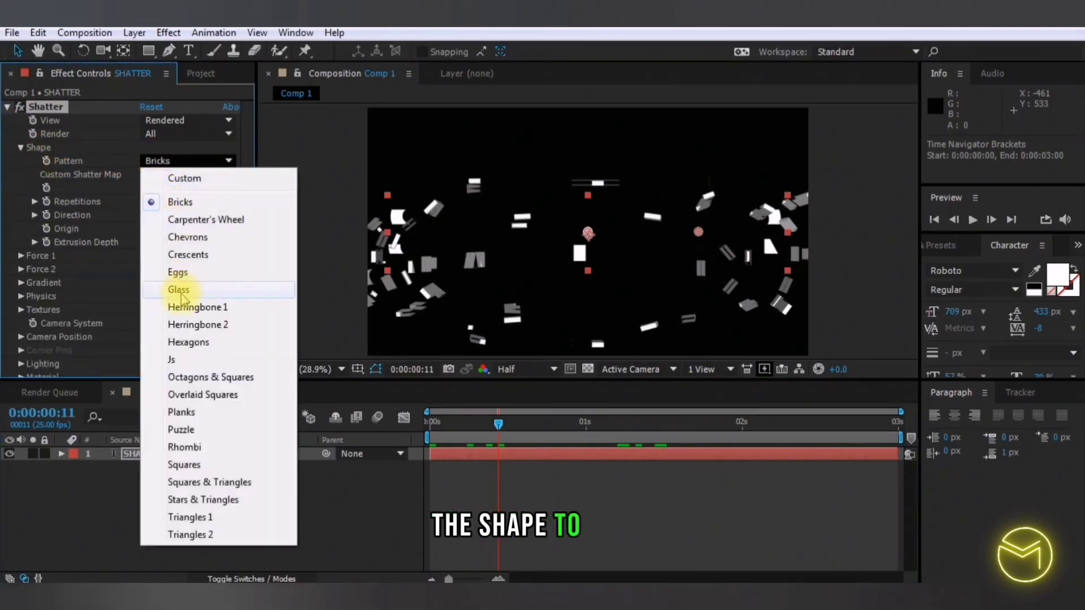
{"action": "left_click", "coordinate": [178, 290]}
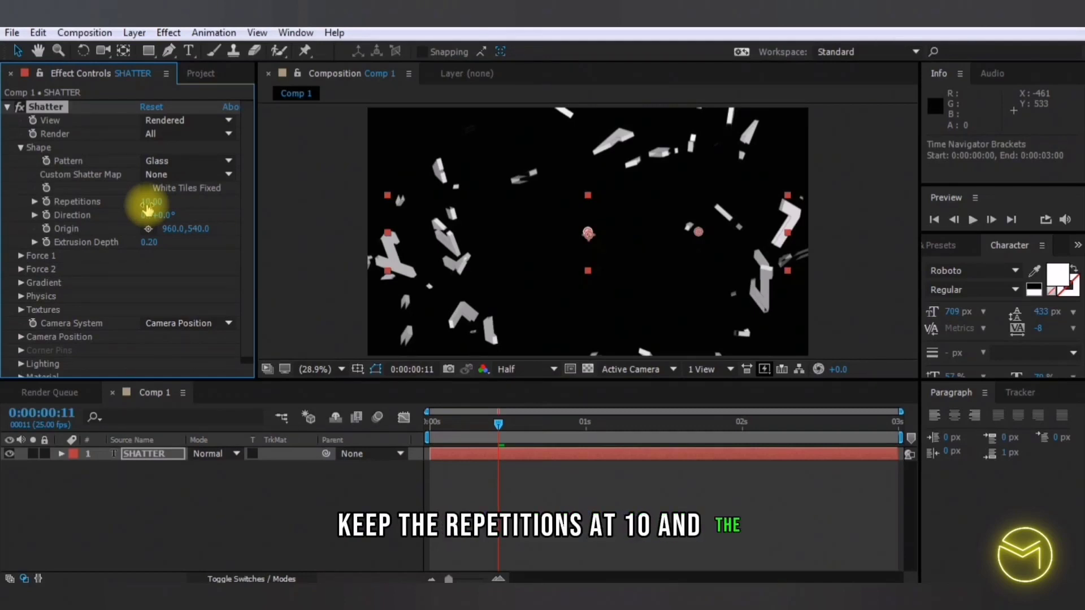
- Set the Shatter shape's Extrusion Depth to 0 and the Force 1 Strength to 0.05
{"action": "left_click", "coordinate": [148, 242]}
{"action": "type", "text": "0"}
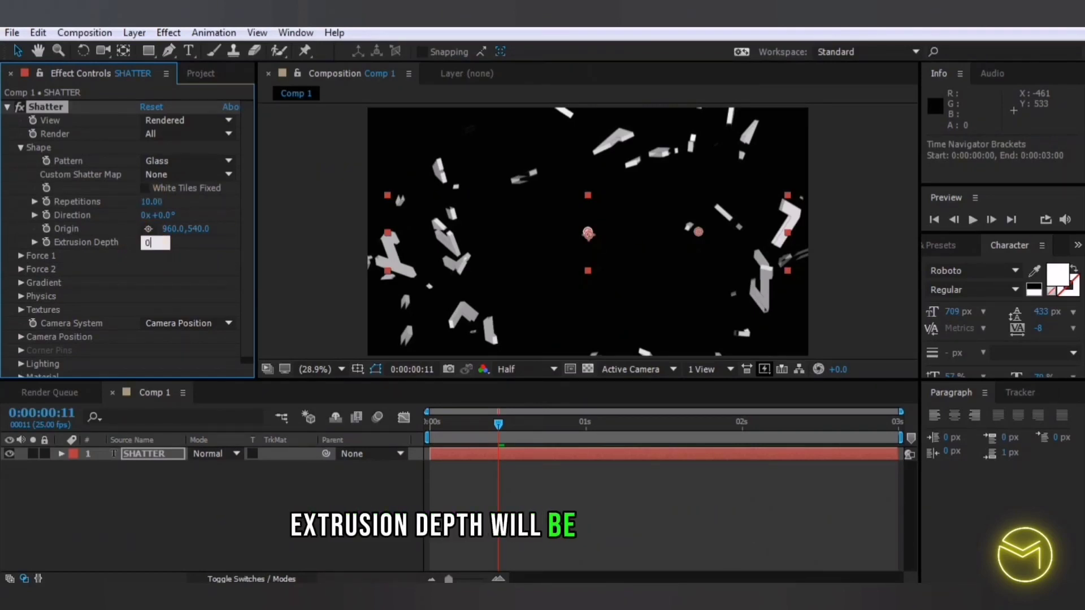
{"action": "key", "text": "Return"}
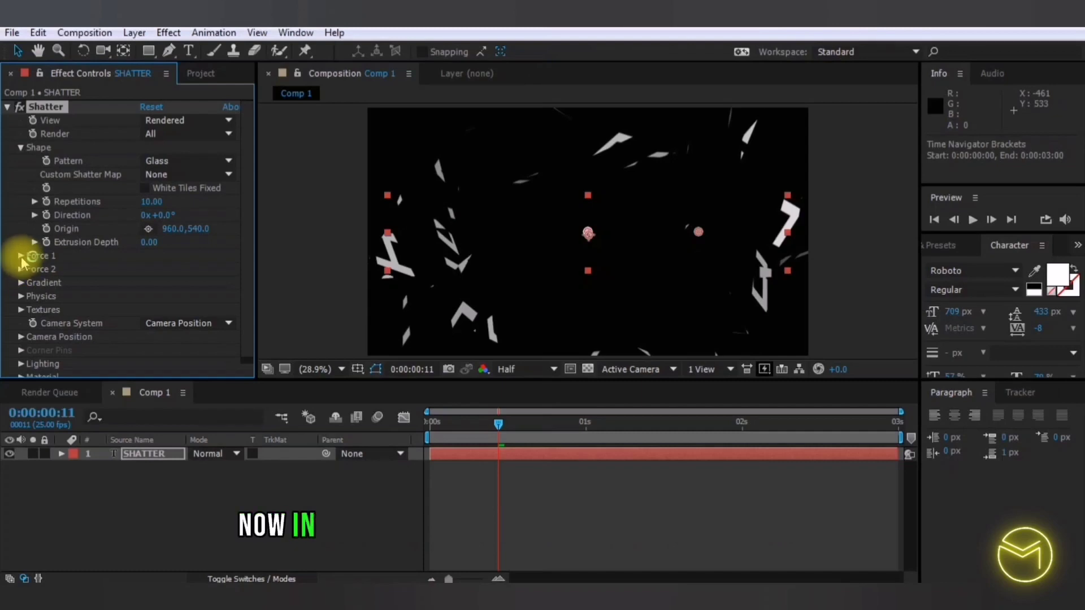
{"action": "left_click", "coordinate": [21, 257]}
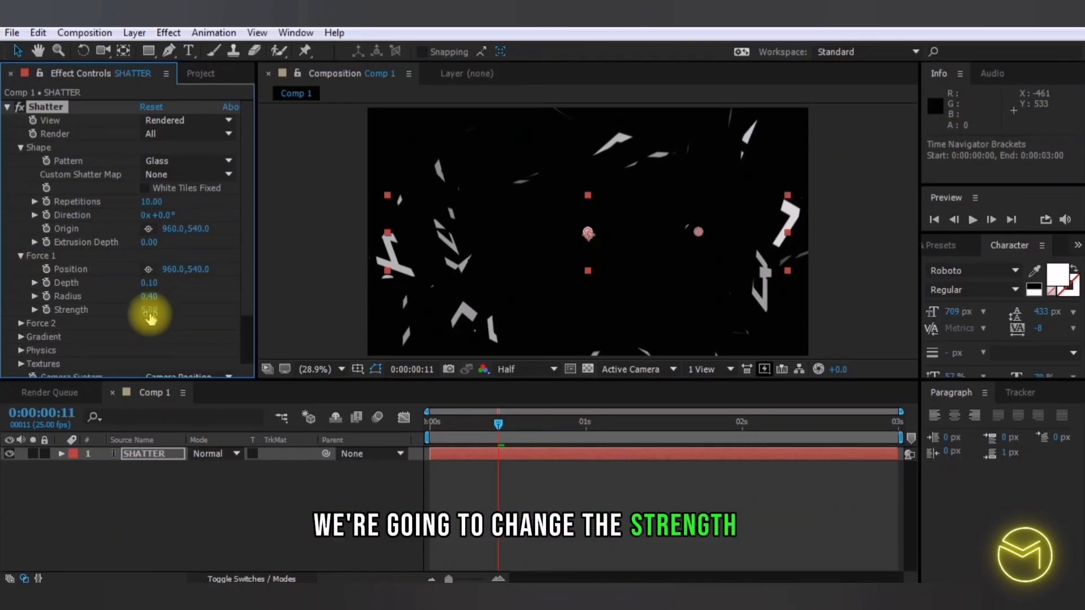
{"action": "left_click", "coordinate": [149, 312]}
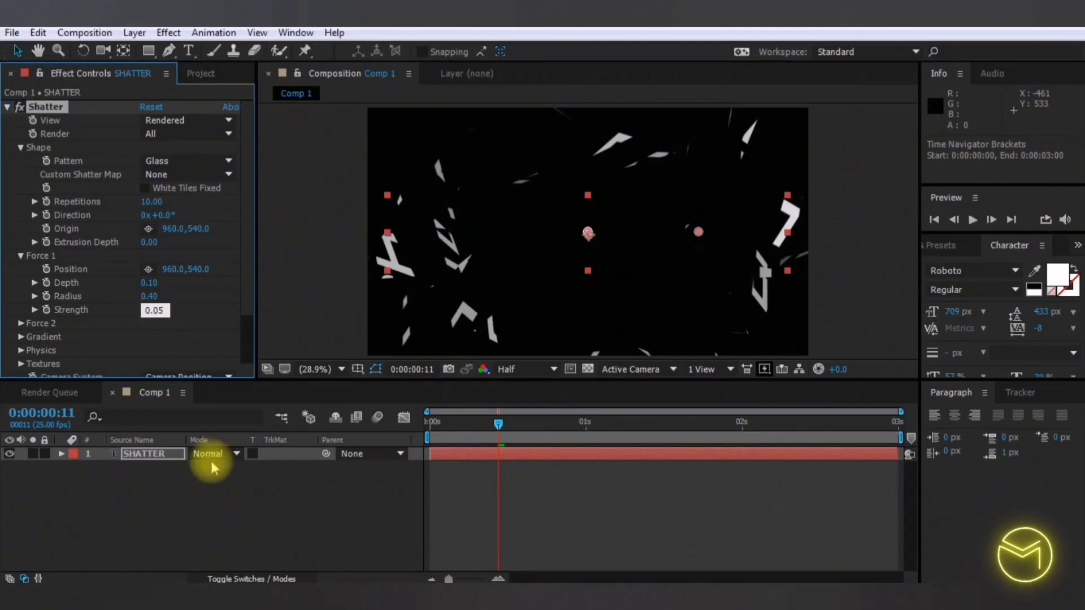
- In the Shatter physics settings, set the Rotation Speed to 0.4 and the Gravity to 0
{"action": "scroll", "coordinate": [242, 291], "scroll_direction": "down", "scroll_amount": 3}
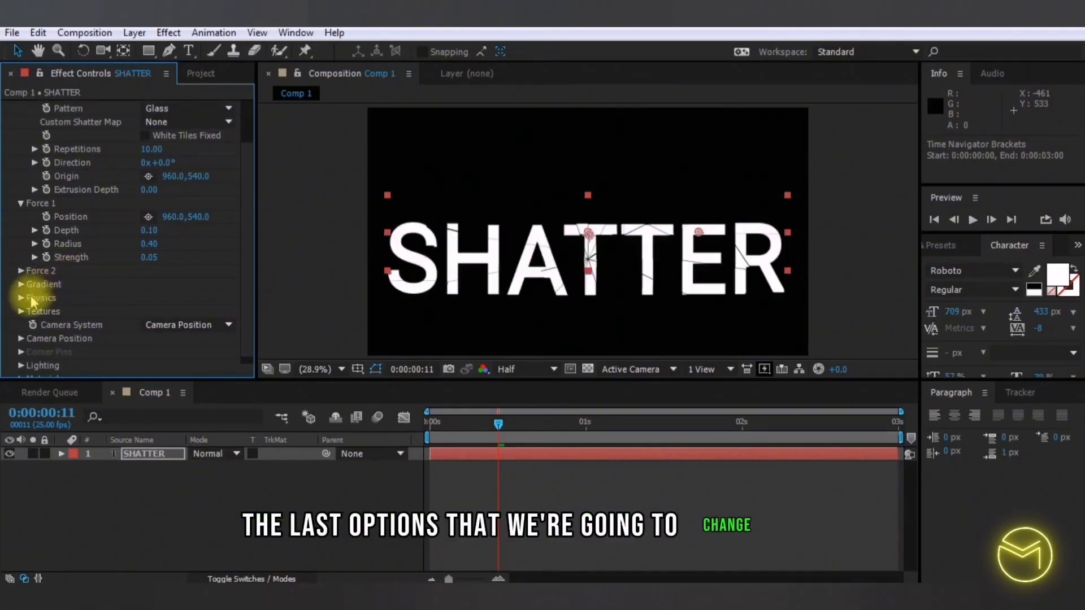
{"action": "left_click", "coordinate": [22, 298]}
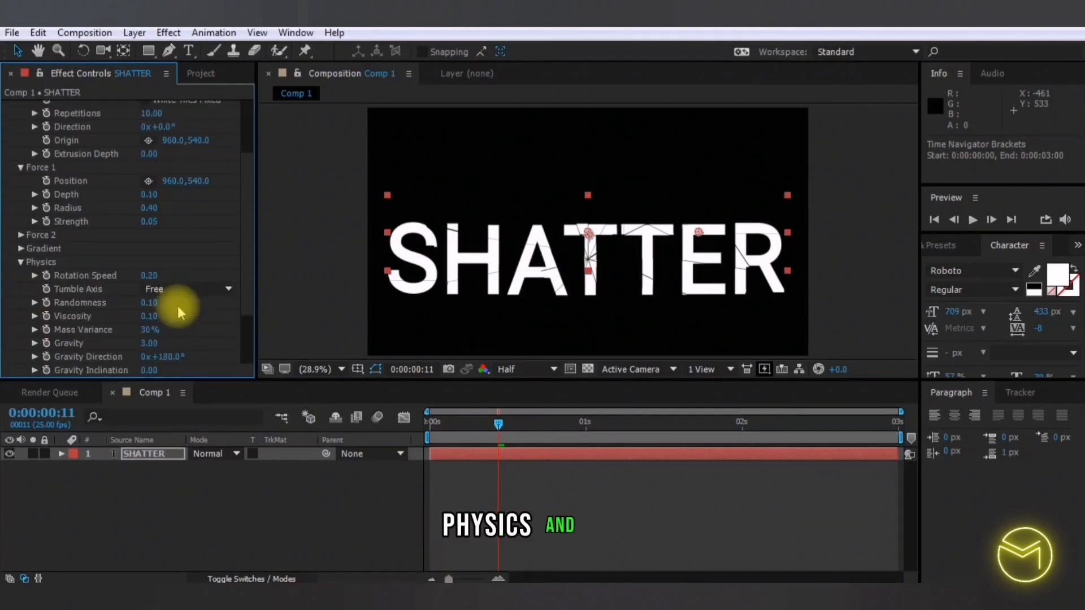
{"action": "left_click", "coordinate": [149, 275]}
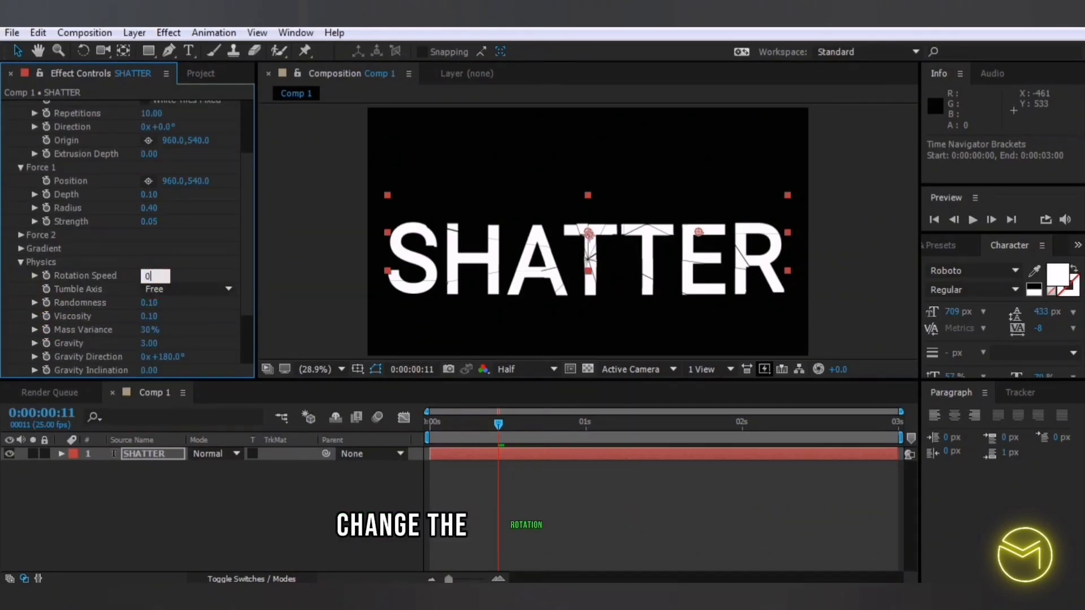
{"action": "type", "text": "0.4"}
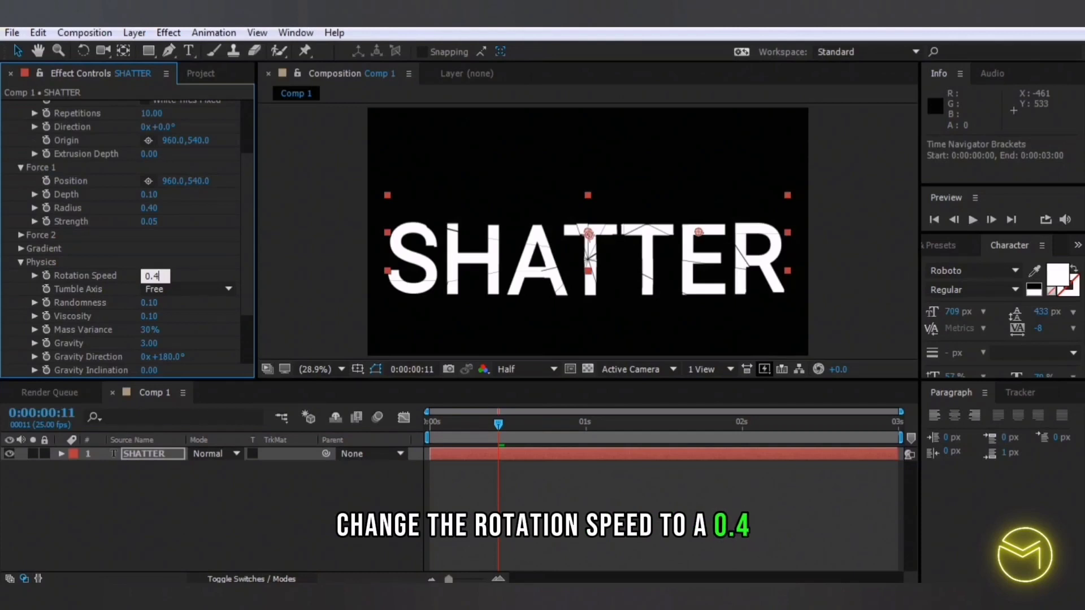
{"action": "left_click", "coordinate": [149, 343]}
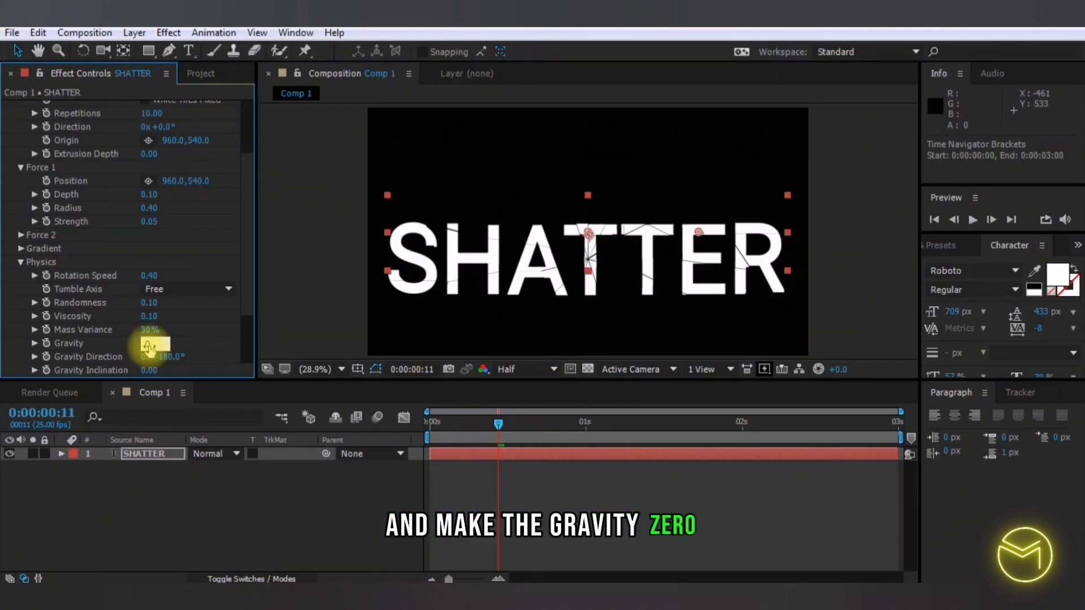
{"action": "type", "text": "0"}
{"action": "key", "text": "Return"}
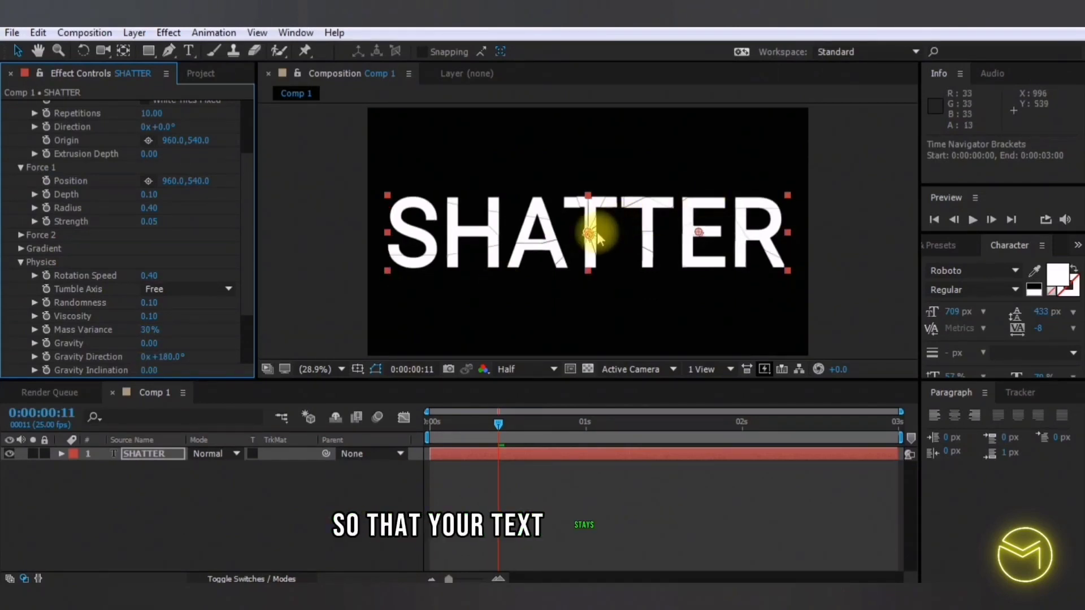
- Pre-compose the SHATTER text layer and paste a copy of its Shatter effect onto the pre-composed layer
{"action": "scroll", "coordinate": [34, 169], "scroll_direction": "up", "scroll_amount": 4}
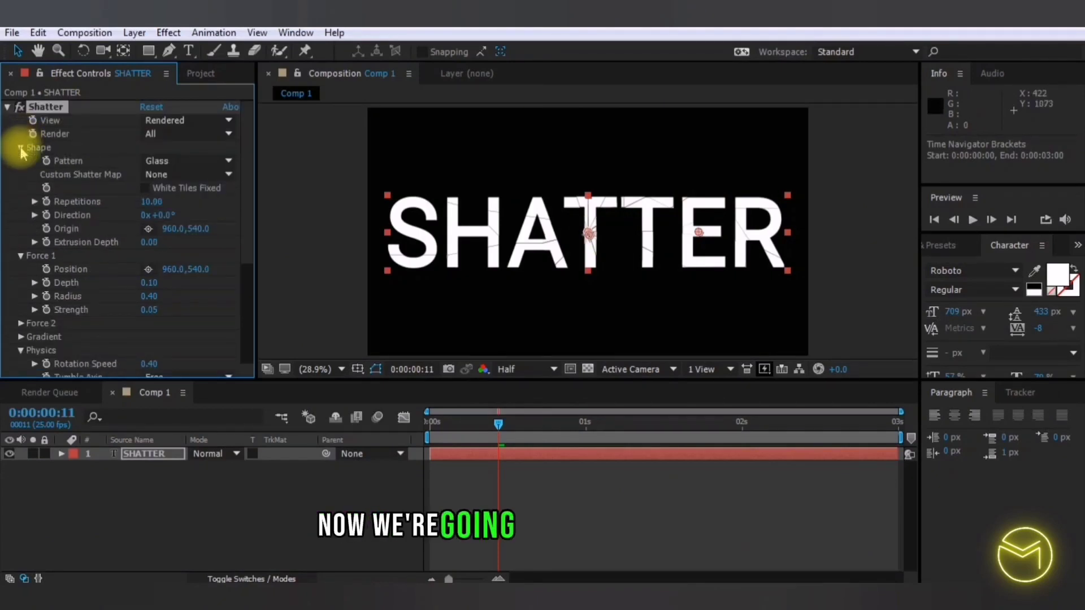
{"action": "left_click", "coordinate": [21, 147]}
{"action": "left_click", "coordinate": [21, 162]}
{"action": "left_click", "coordinate": [21, 201]}
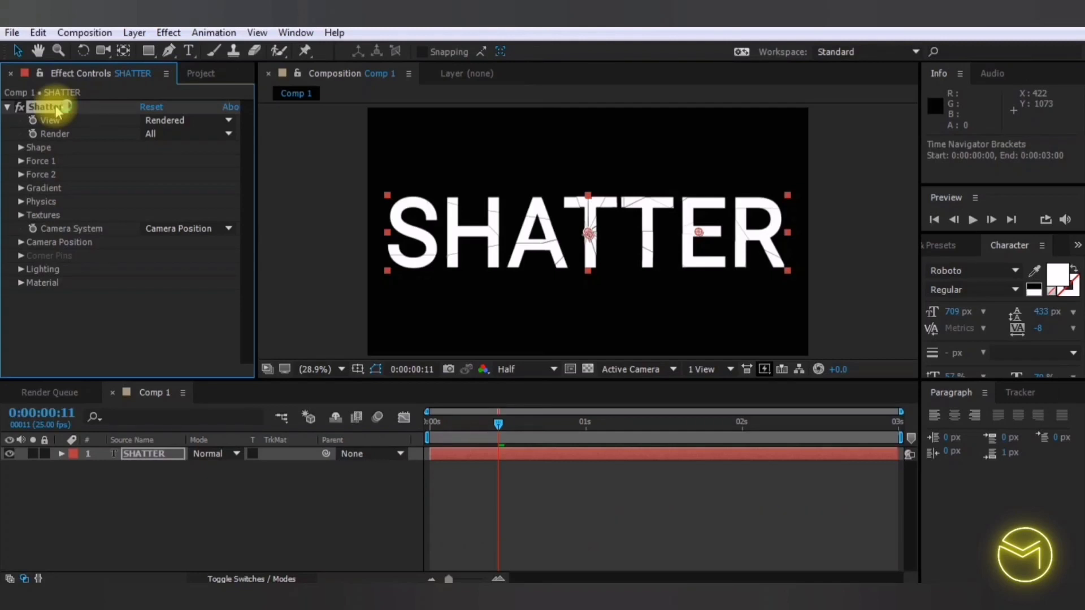
{"action": "right_click", "coordinate": [158, 458]}
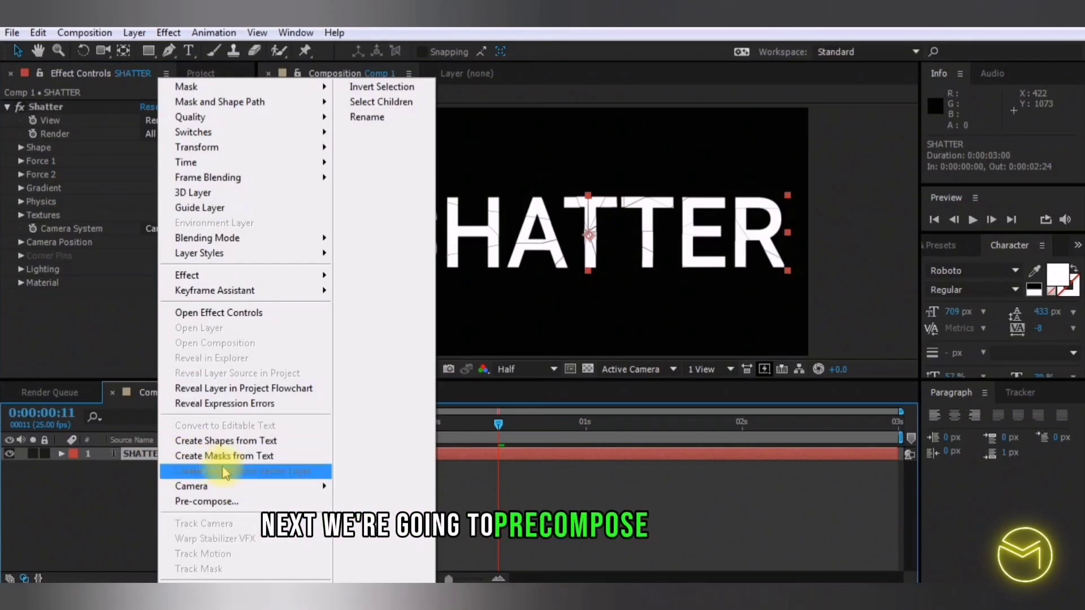
{"action": "left_click", "coordinate": [226, 501]}
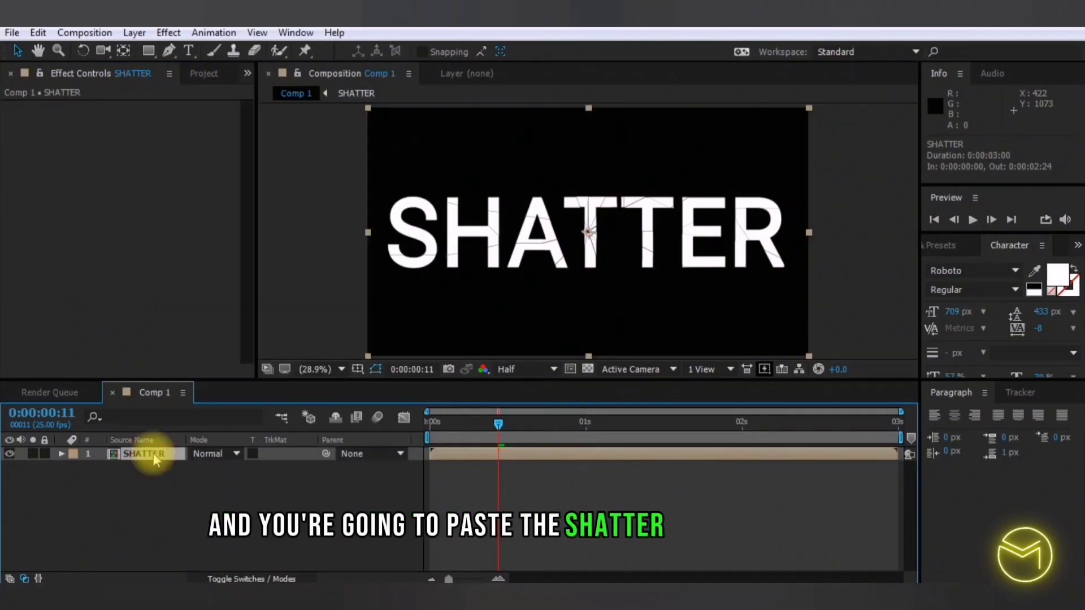
{"action": "key", "text": "ctrl+v"}
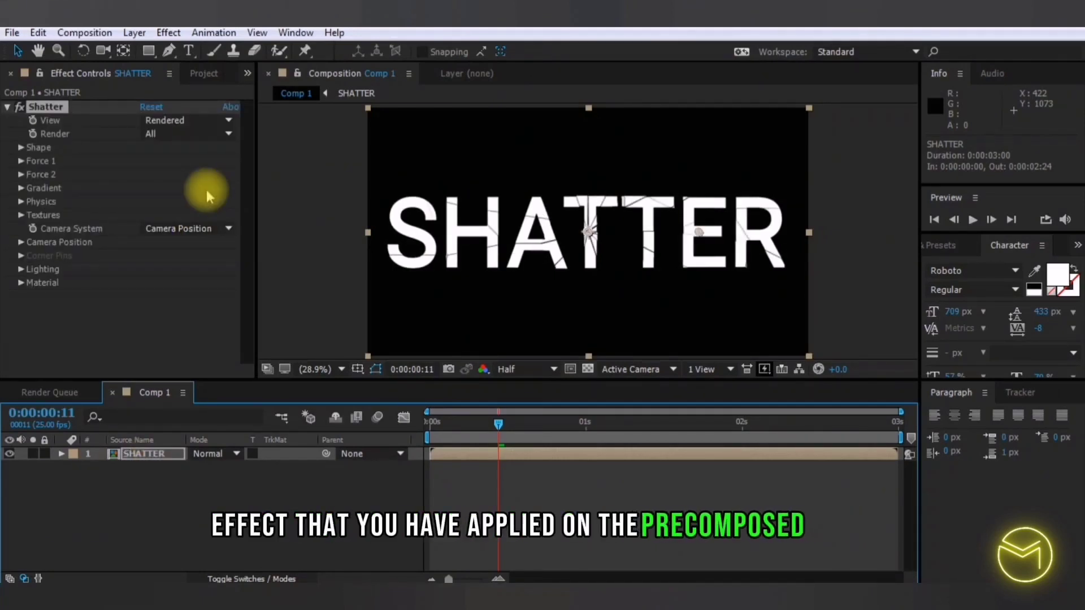
- On the pre-composed layer's Shatter effect, set the shape Repetitions to 200 and the Extrusion Depth to 0.02
{"action": "left_click", "coordinate": [21, 149]}
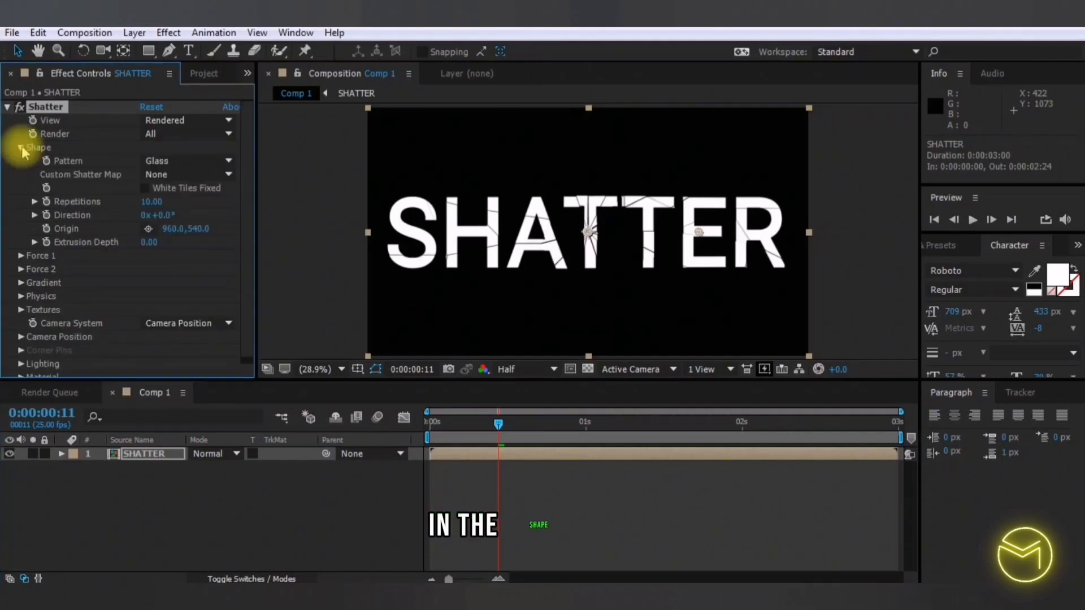
{"action": "left_click", "coordinate": [150, 202]}
{"action": "type", "text": "2"}
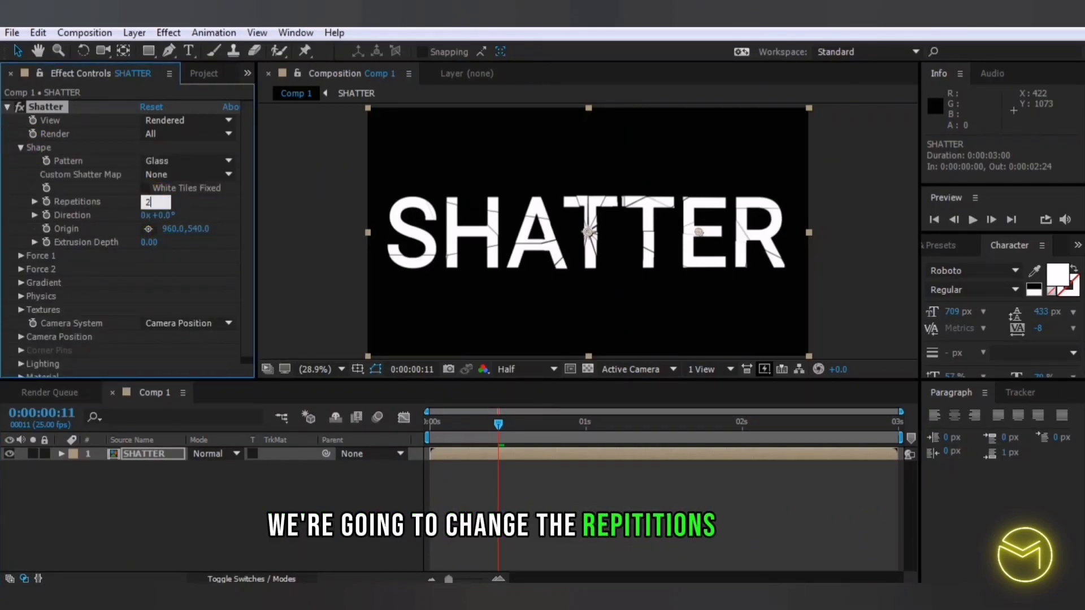
{"action": "type", "text": "00"}
{"action": "left_click", "coordinate": [152, 206]}
{"action": "left_click", "coordinate": [655, 424]}
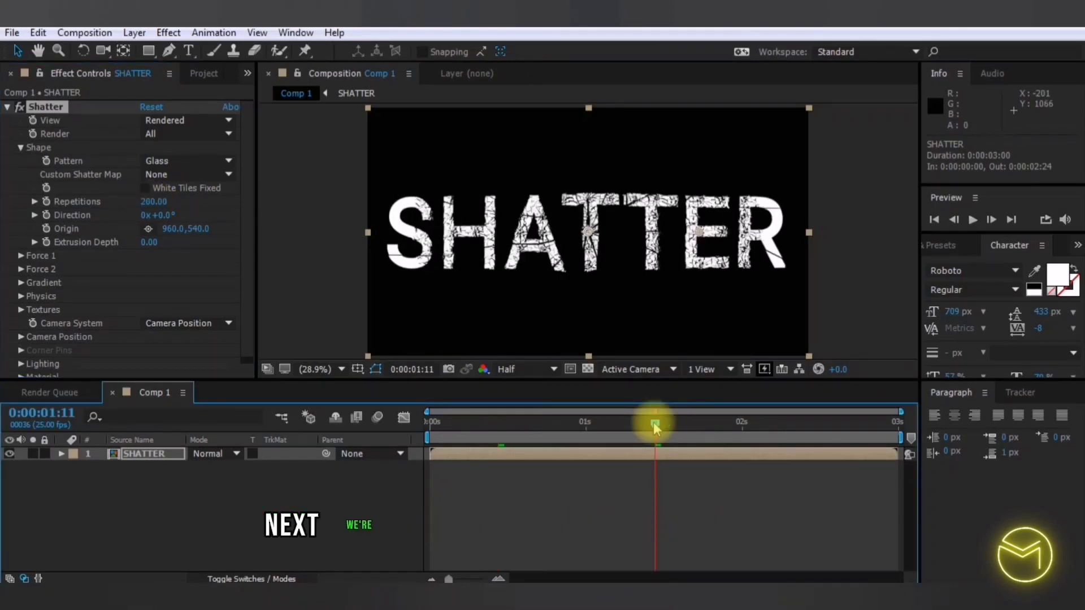
{"action": "left_click", "coordinate": [149, 244]}
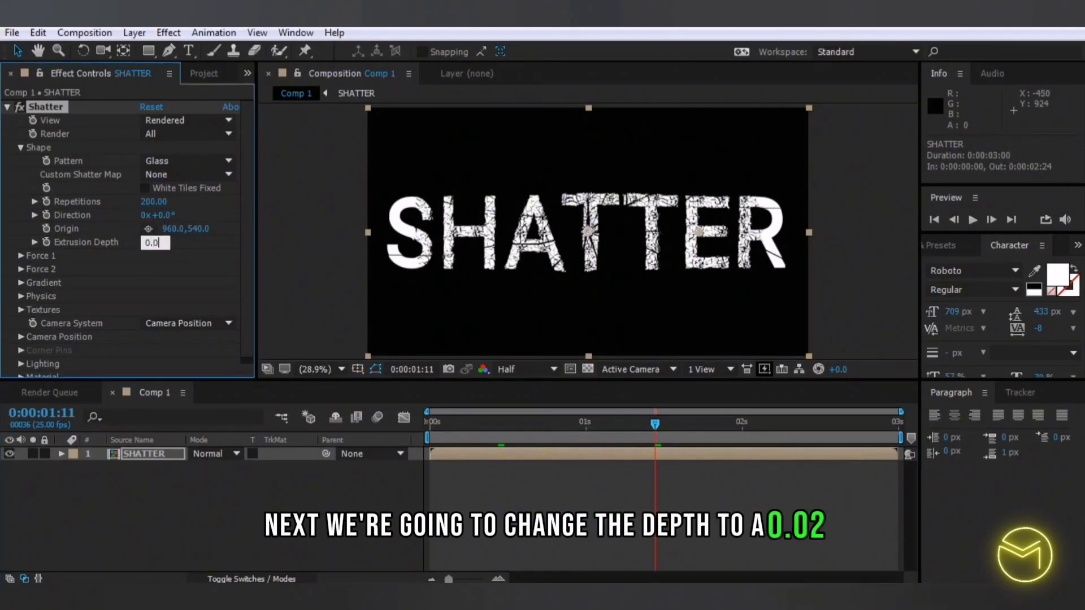
{"action": "left_click", "coordinate": [21, 148]}
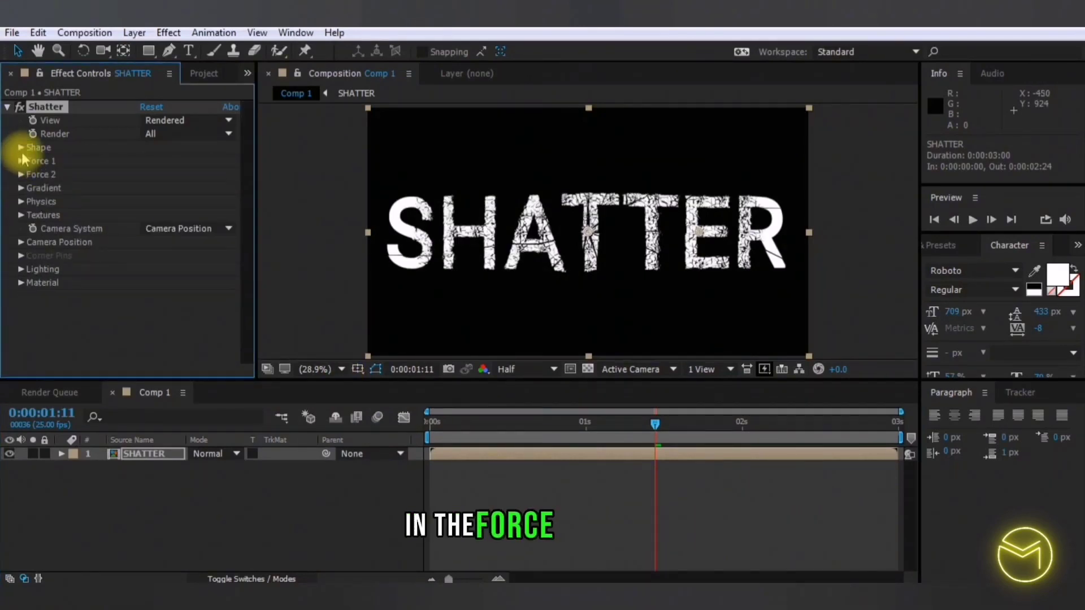
- Set the Force 1 Strength of the pre-composed layer's Shatter effect to 0.5
{"action": "left_click", "coordinate": [21, 161]}
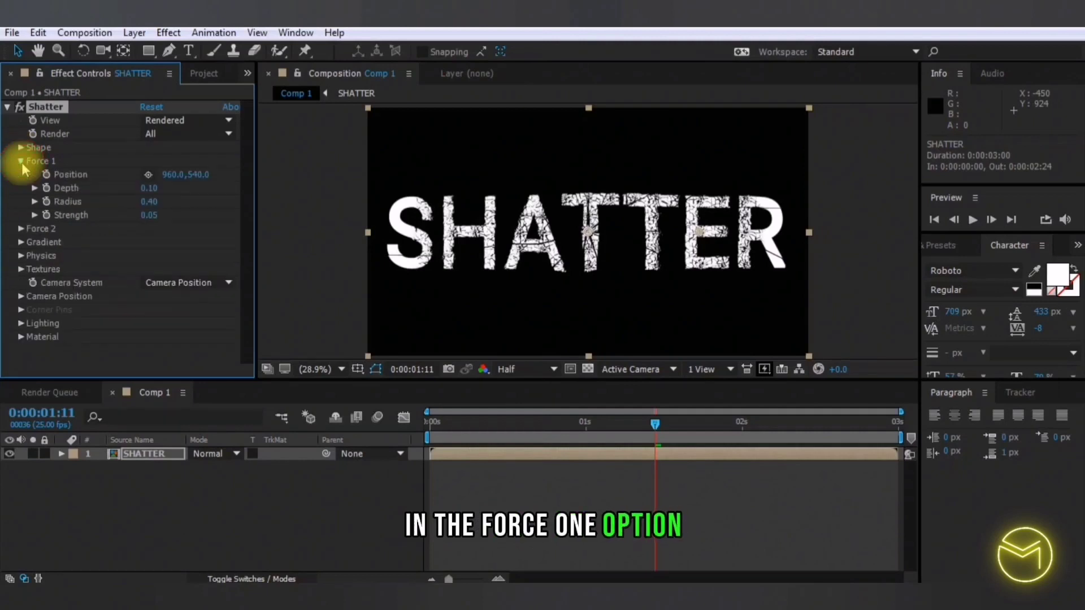
{"action": "left_click", "coordinate": [151, 216]}
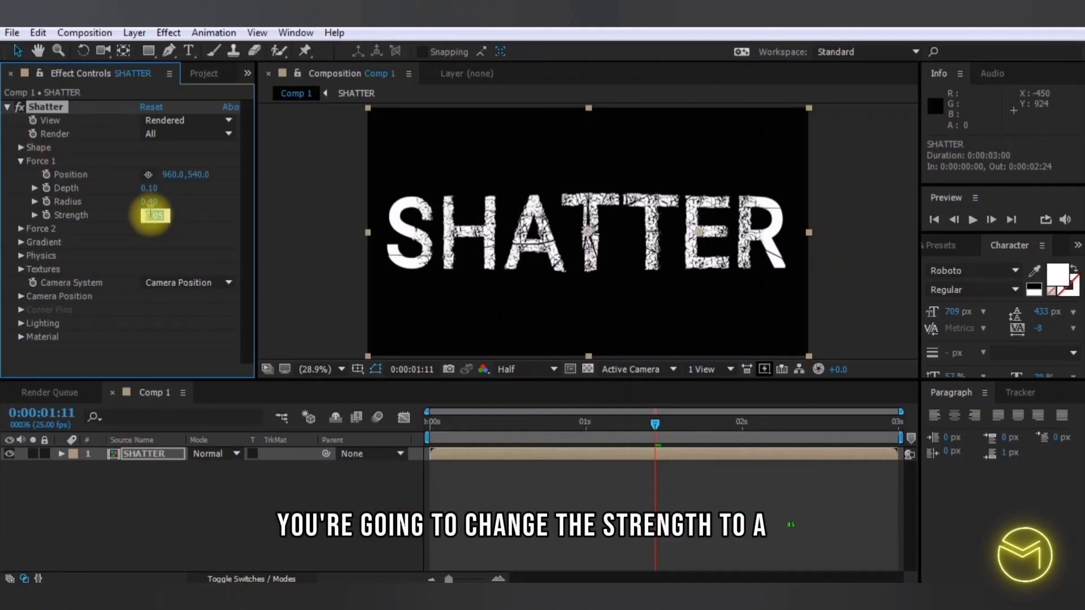
{"action": "left_click", "coordinate": [151, 217]}
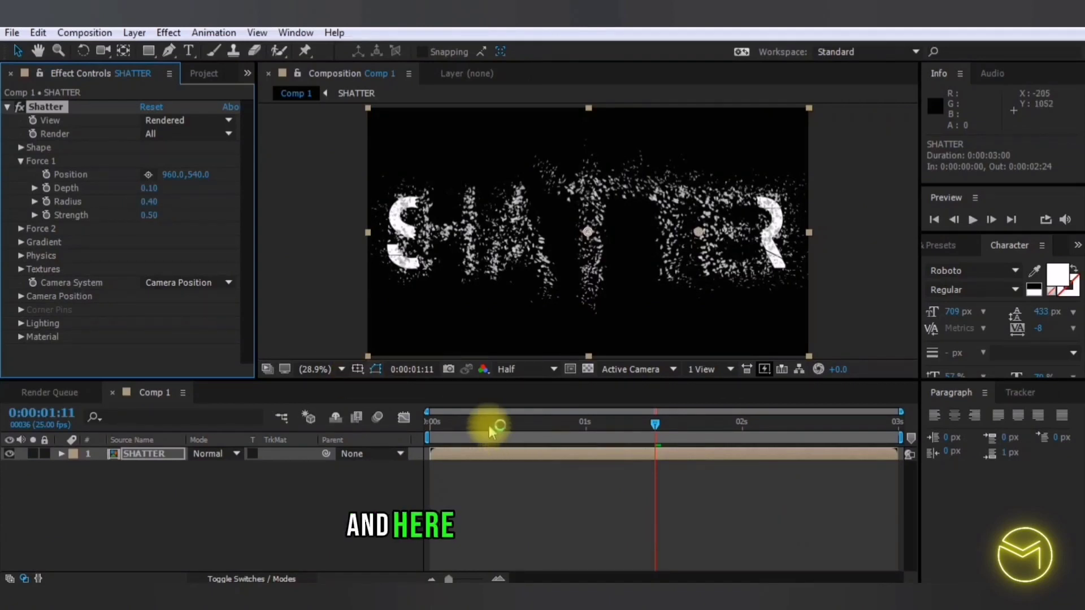
- Keyframe the Force 1 Radius at 0.1 on frame 0 and edit the Radius at 0:00:02:24 to animate the shatter
{"action": "left_click_drag", "start_coordinate": [449, 423], "coordinate": [428, 431]}
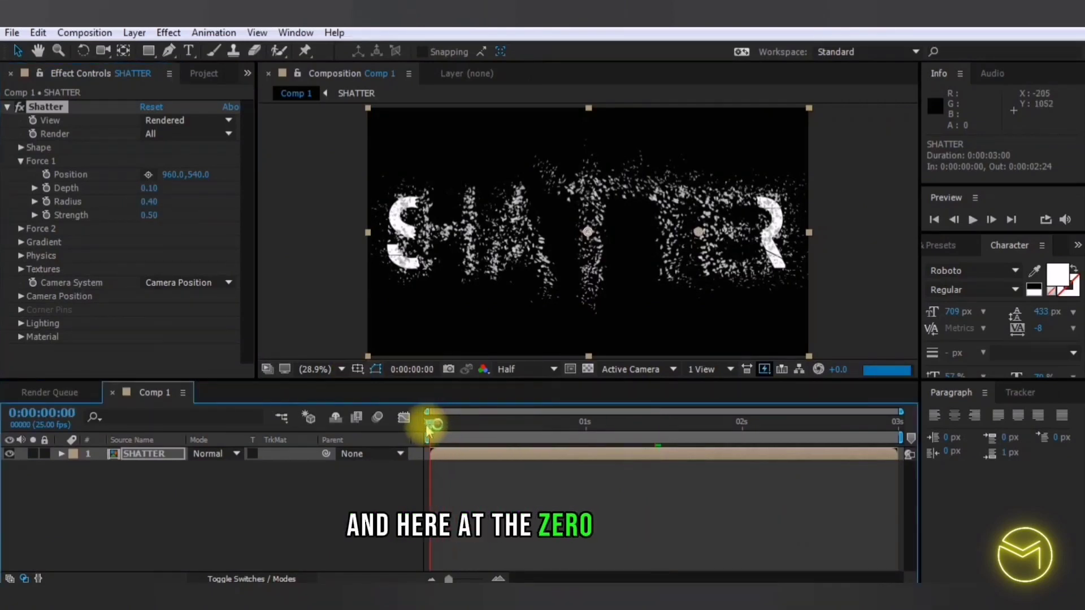
{"action": "left_click", "coordinate": [46, 202]}
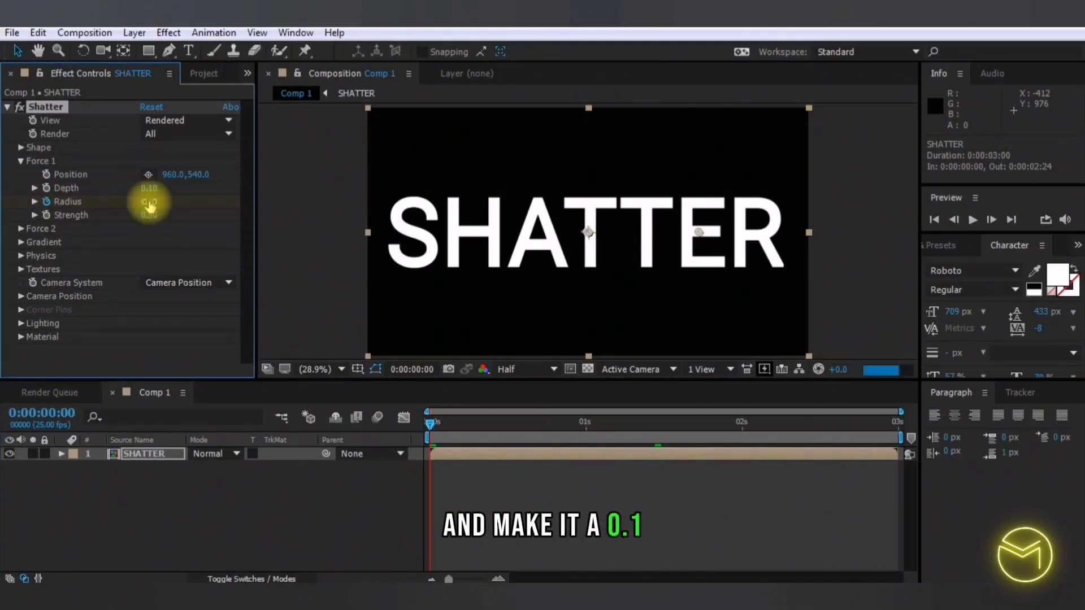
{"action": "left_click_drag", "start_coordinate": [882, 425], "coordinate": [913, 434]}
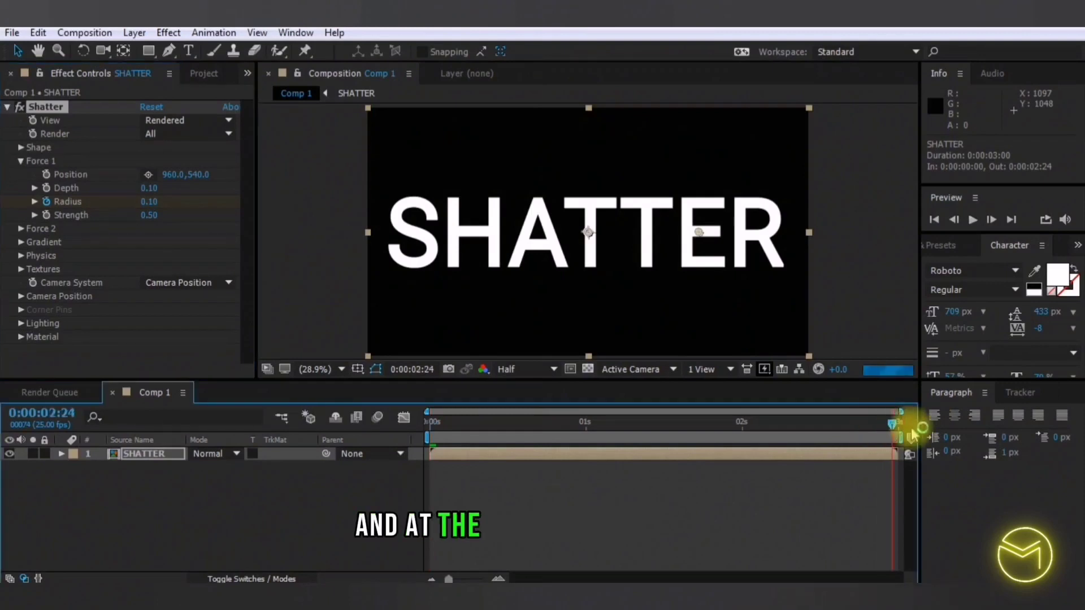
{"action": "left_click", "coordinate": [151, 202]}
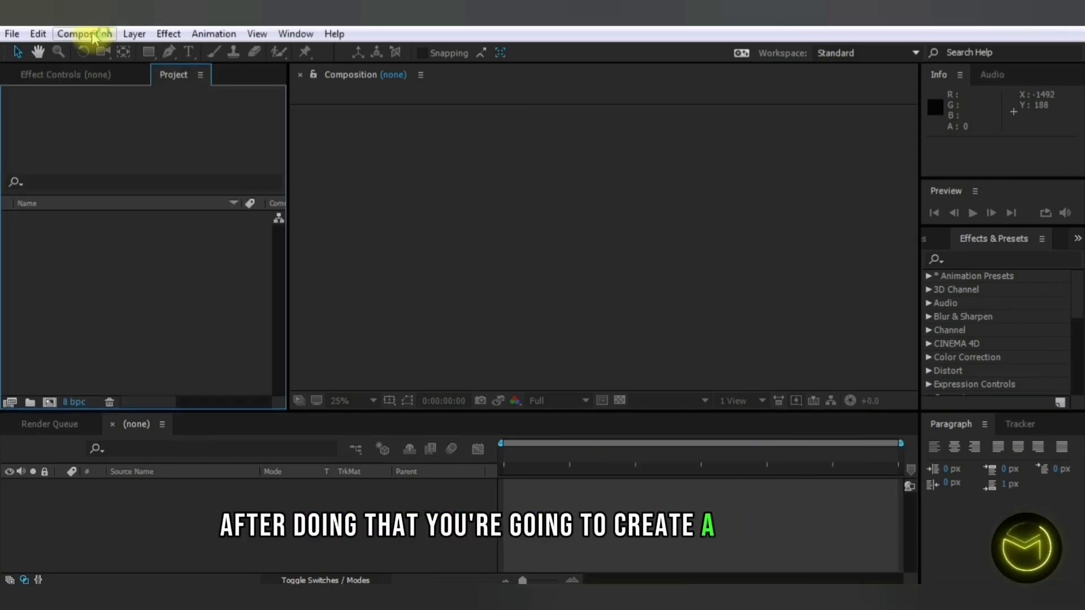
- Create a new 1920 x 1080, 24 fps, one-second composition and add the text CUT to it
{"action": "left_click", "coordinate": [92, 35]}
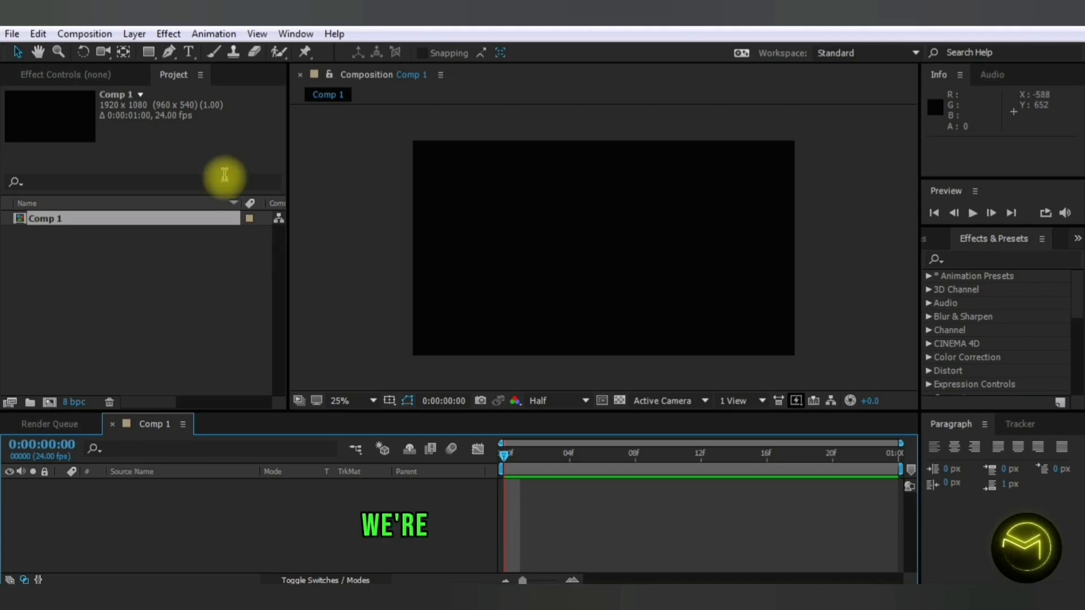
{"action": "left_click", "coordinate": [190, 53]}
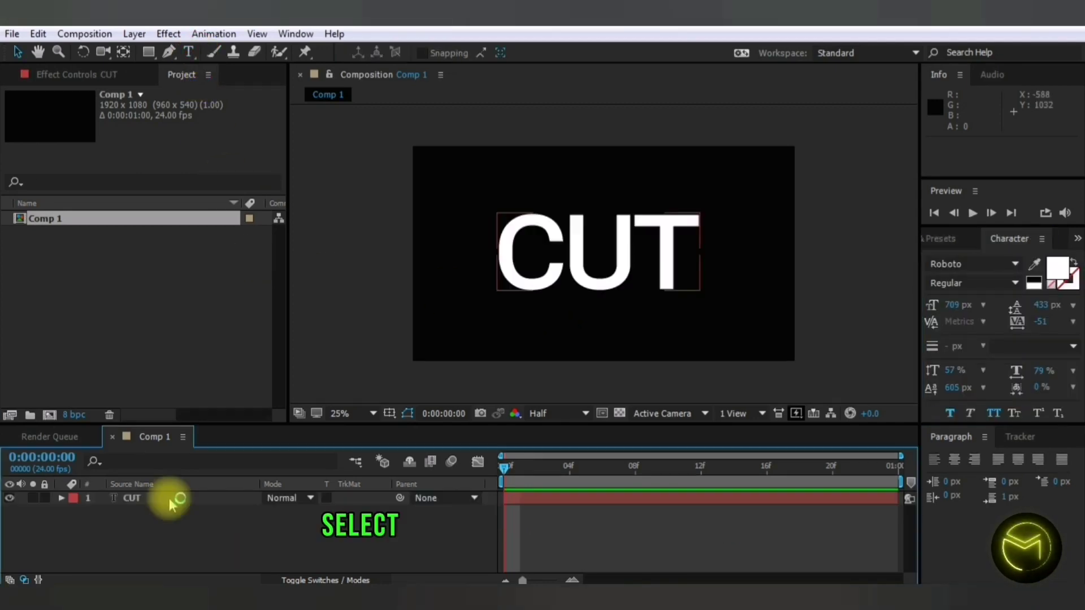
- Pre-compose the CUT text layer as TEXT, moving all attributes into the new composition
{"action": "left_click", "coordinate": [169, 499]}
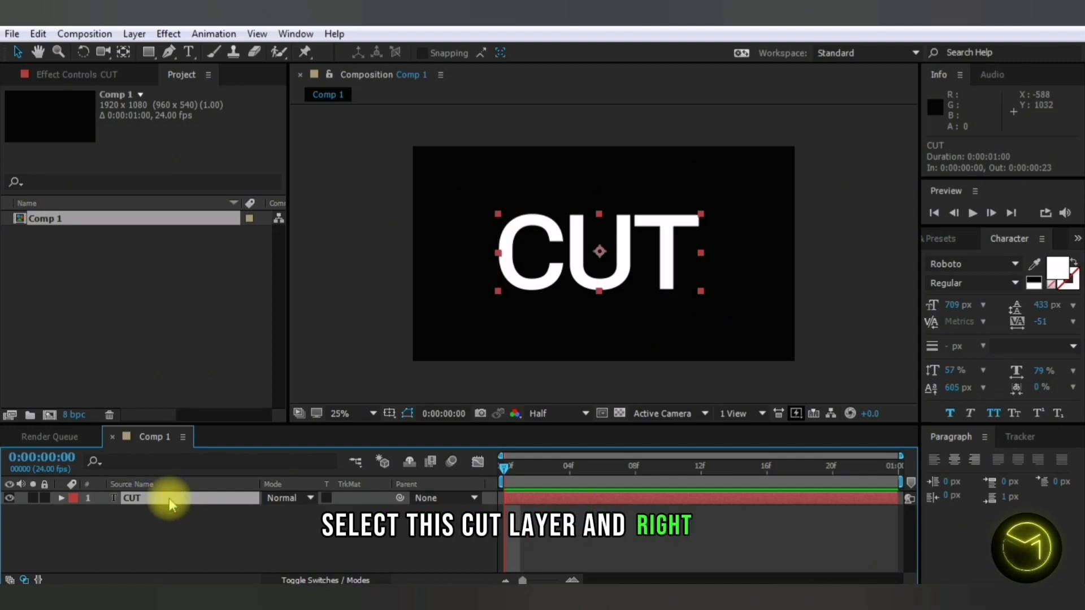
{"action": "right_click", "coordinate": [169, 499]}
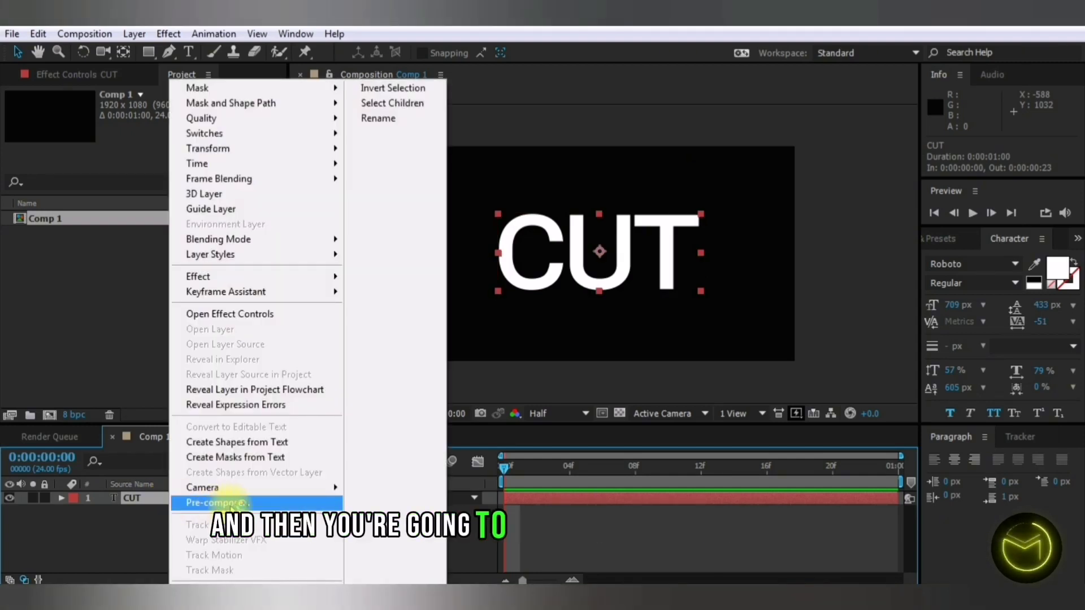
{"action": "left_click", "coordinate": [230, 504]}
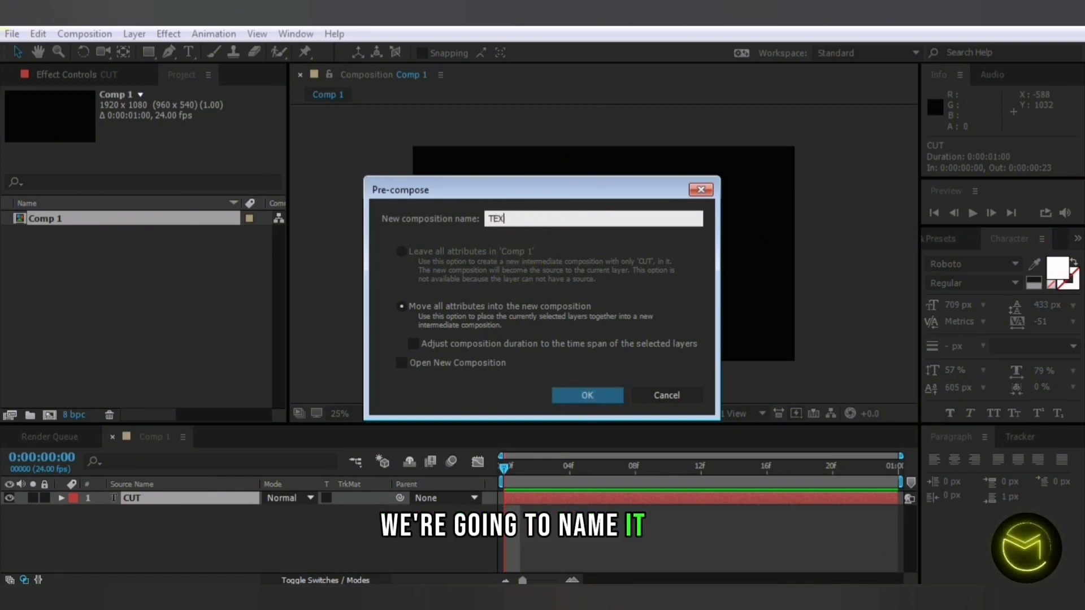
{"action": "type", "text": "TEXT"}
{"action": "key", "text": "Return"}
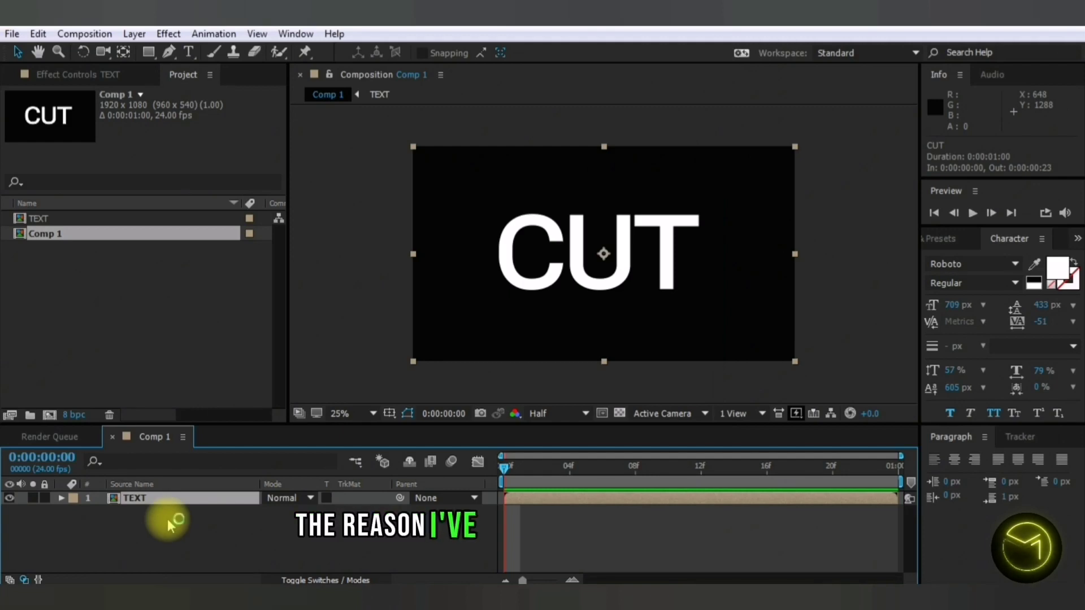
- Open the TEXT pre-composition to examine its editable CUT text layer, and close it to return to Comp 1
{"action": "left_click", "coordinate": [141, 499]}
{"action": "double_click", "coordinate": [141, 497]}
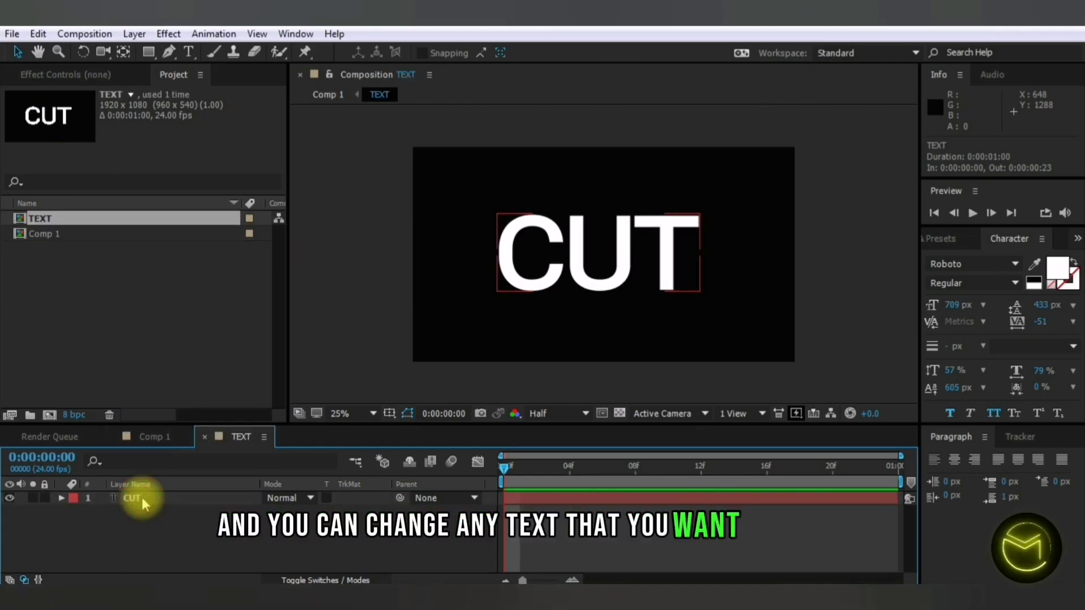
{"action": "left_click", "coordinate": [143, 498]}
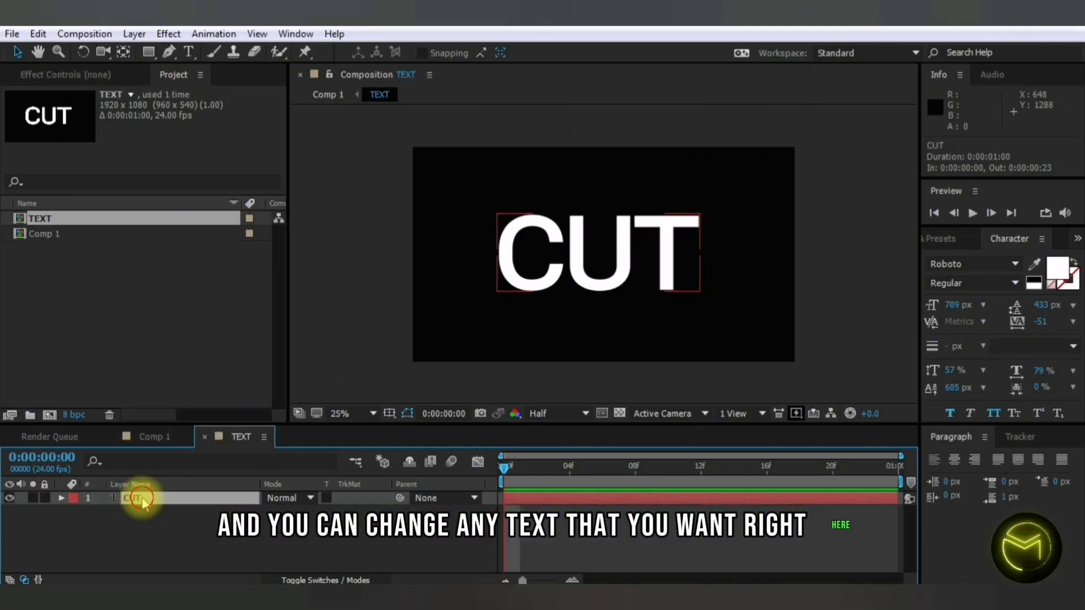
{"action": "left_click", "coordinate": [151, 436]}
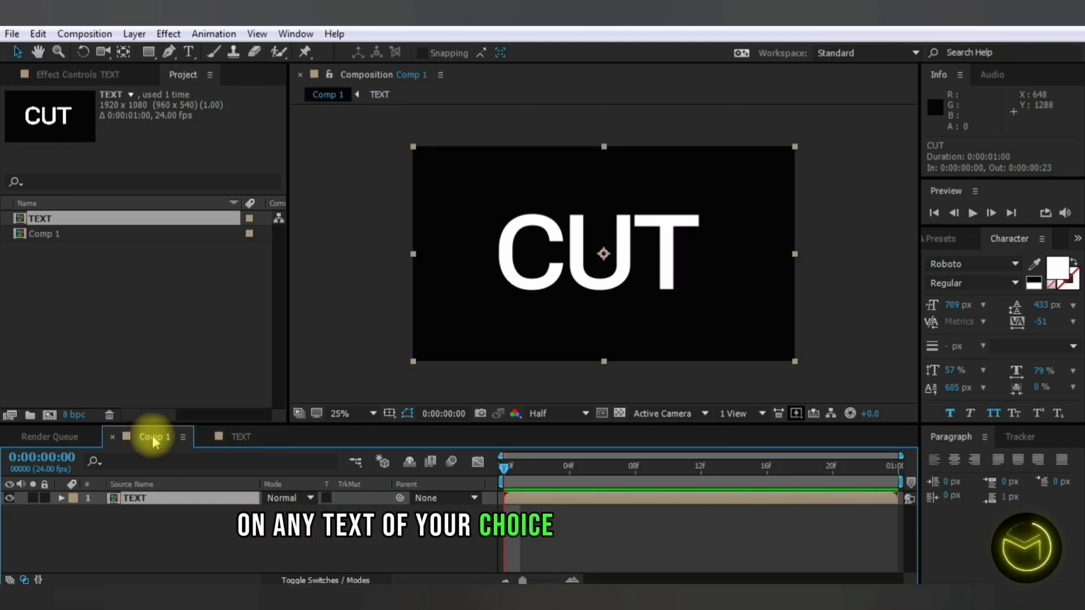
{"action": "left_click", "coordinate": [236, 440]}
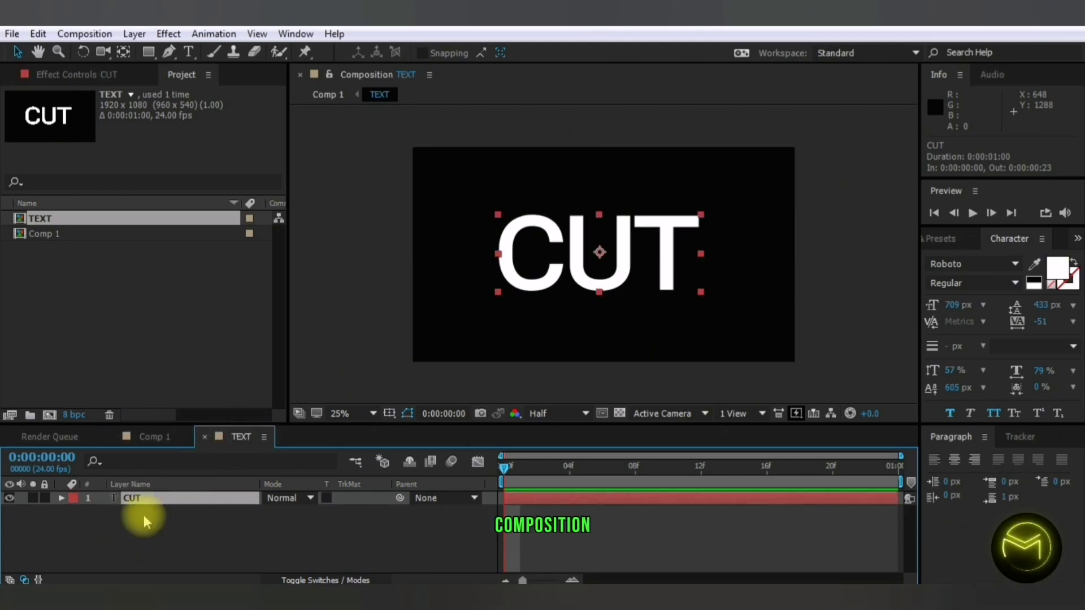
{"action": "left_click", "coordinate": [204, 437]}
- Duplicate the TEXT layer in Comp 1 and rename the upper copy TOP
{"action": "left_click", "coordinate": [147, 499]}
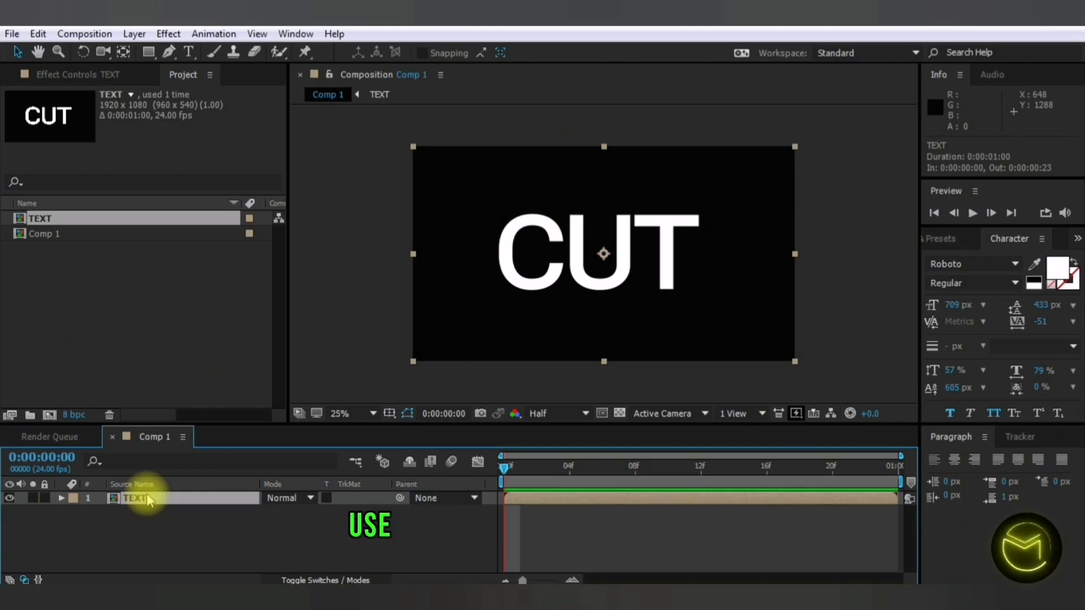
{"action": "key", "text": "ctrl+d"}
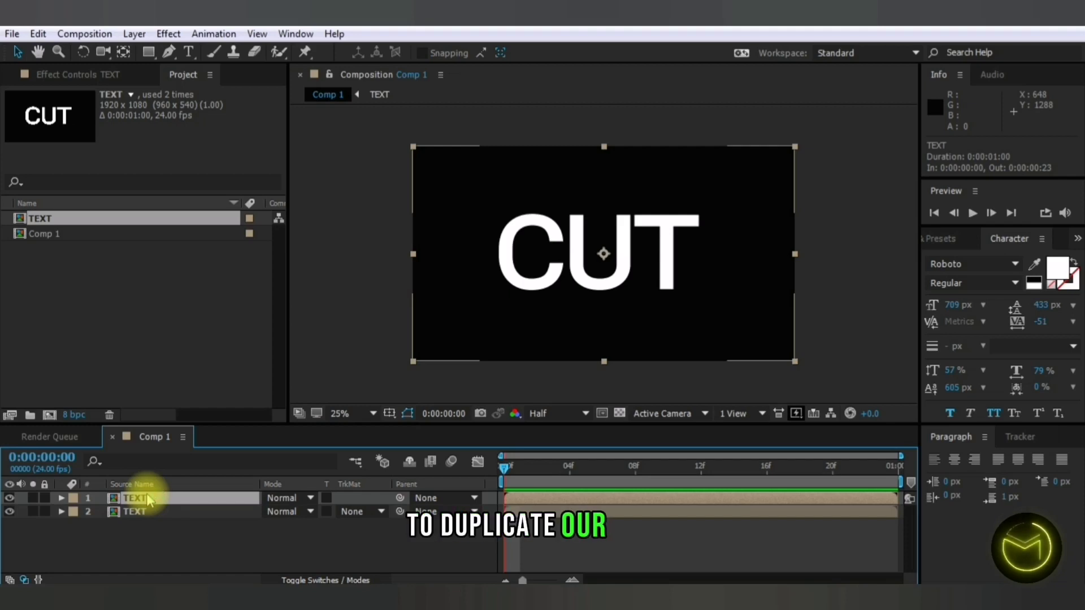
{"action": "left_click", "coordinate": [145, 523]}
{"action": "left_click", "coordinate": [144, 501]}
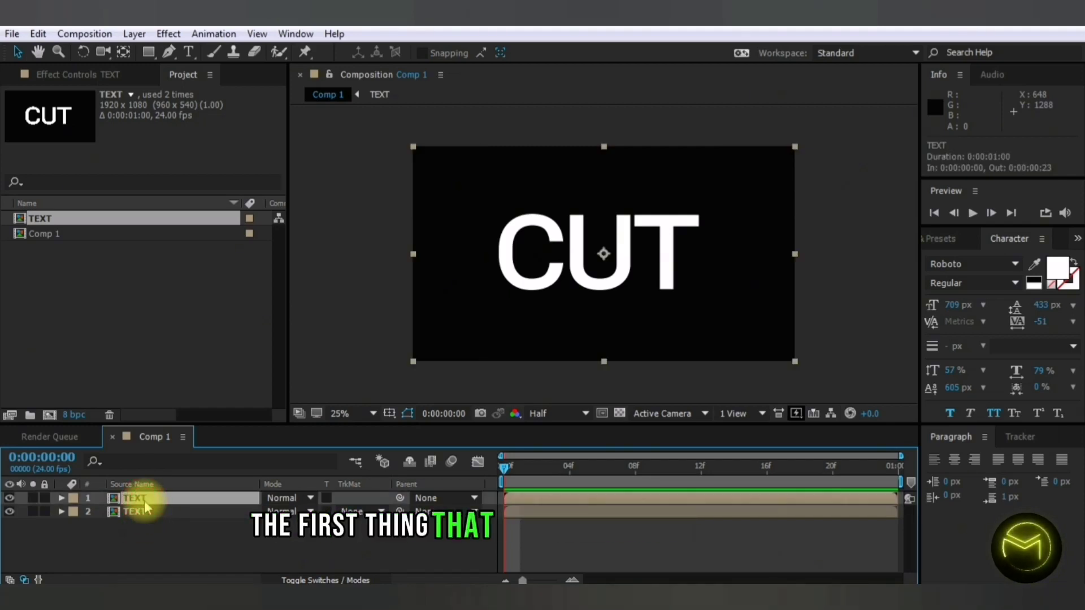
{"action": "right_click", "coordinate": [144, 501]}
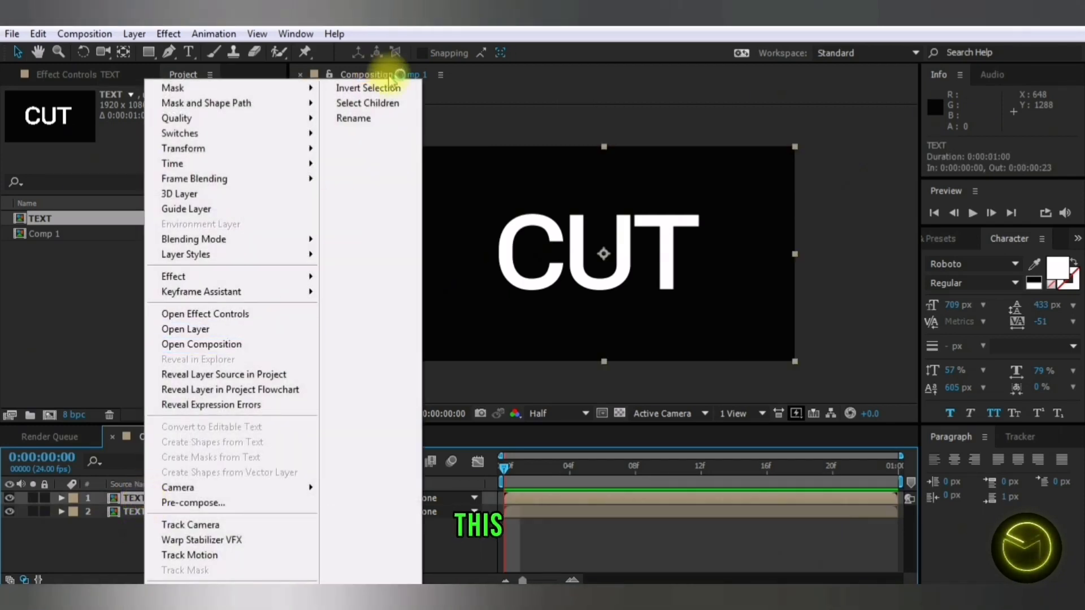
{"action": "left_click", "coordinate": [370, 120]}
{"action": "type", "text": "TOP"}
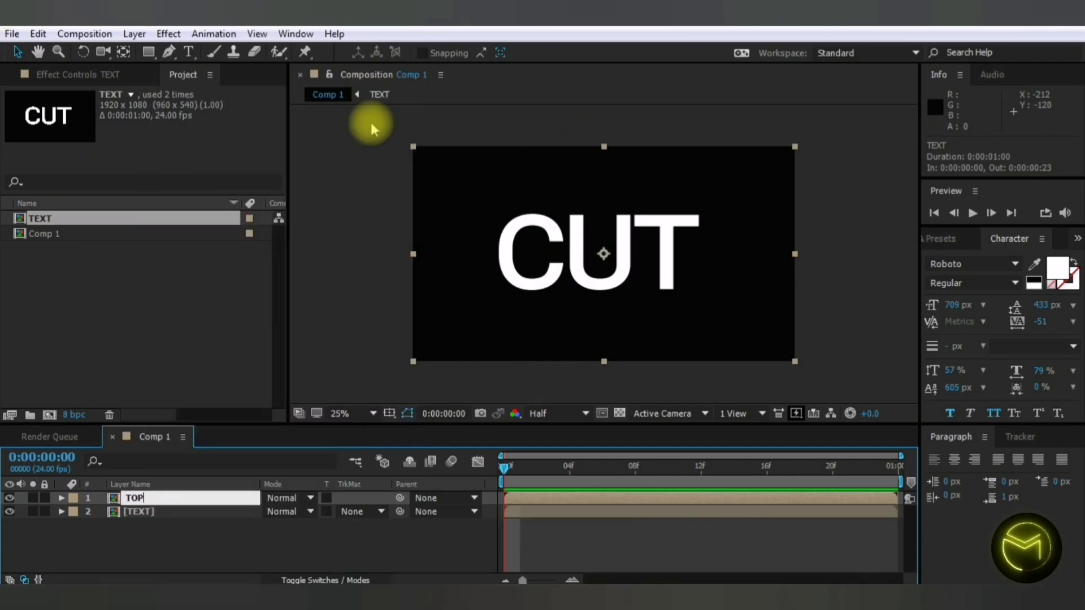
- Rename the lower TEXT layer BOTTOM
{"action": "left_click", "coordinate": [145, 513]}
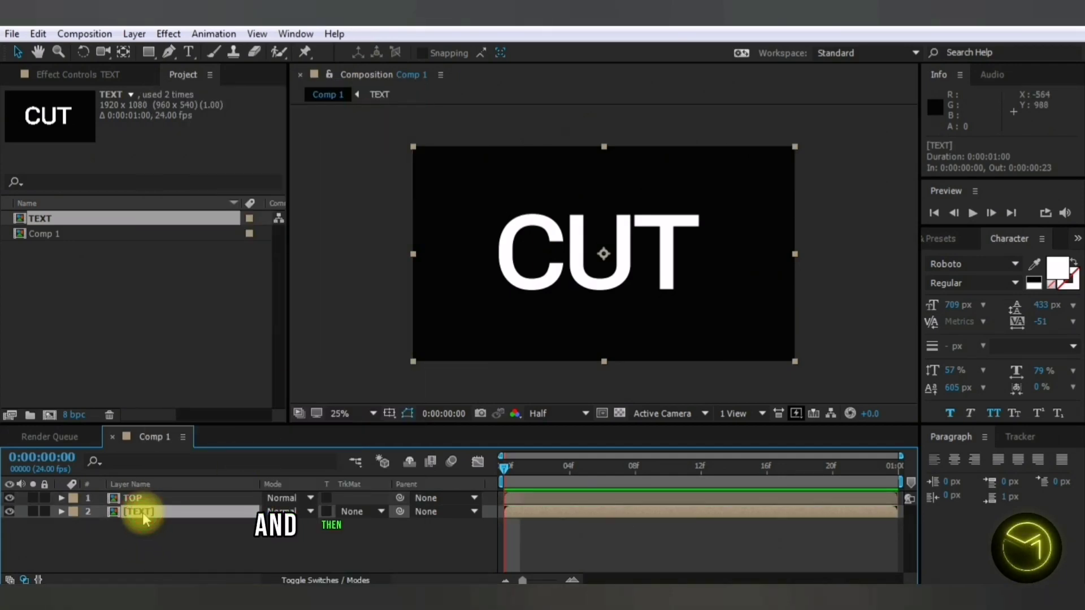
{"action": "right_click", "coordinate": [146, 515]}
{"action": "left_click", "coordinate": [370, 119]}
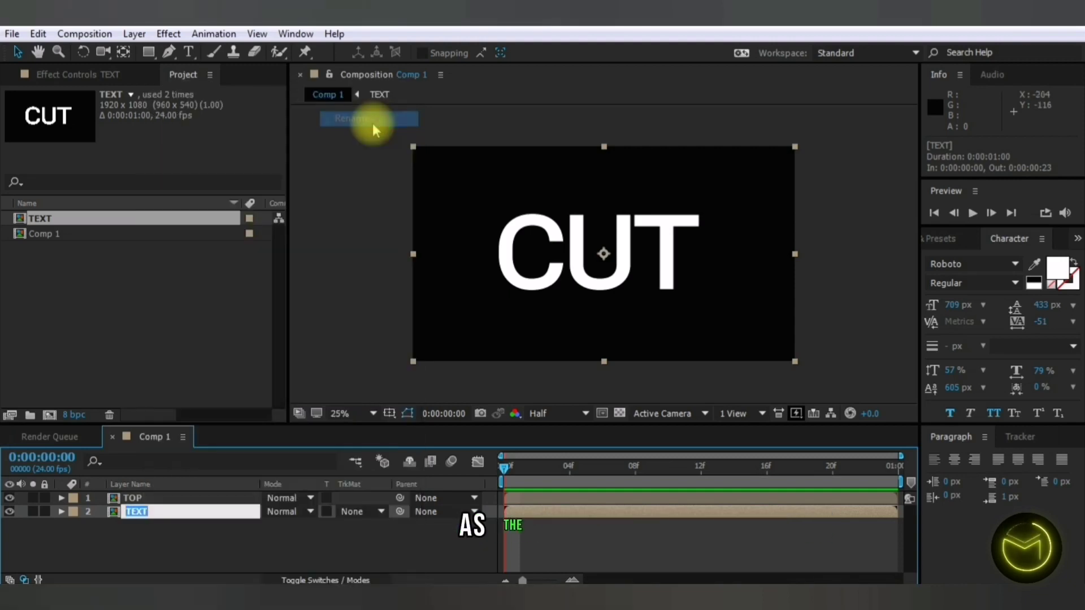
{"action": "type", "text": "BOTTOM"}
{"action": "key", "text": "Return"}
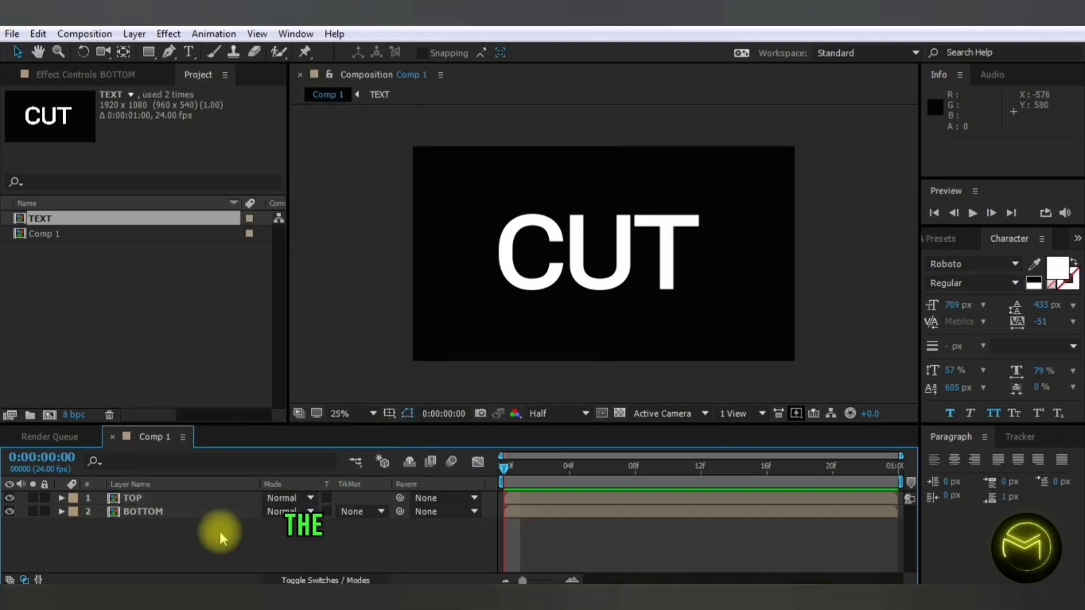
- Add a new mask to the TOP layer and, with the proportional grid shown, raise its lower edge to the frame's horizontal centre line
{"action": "left_click", "coordinate": [162, 497]}
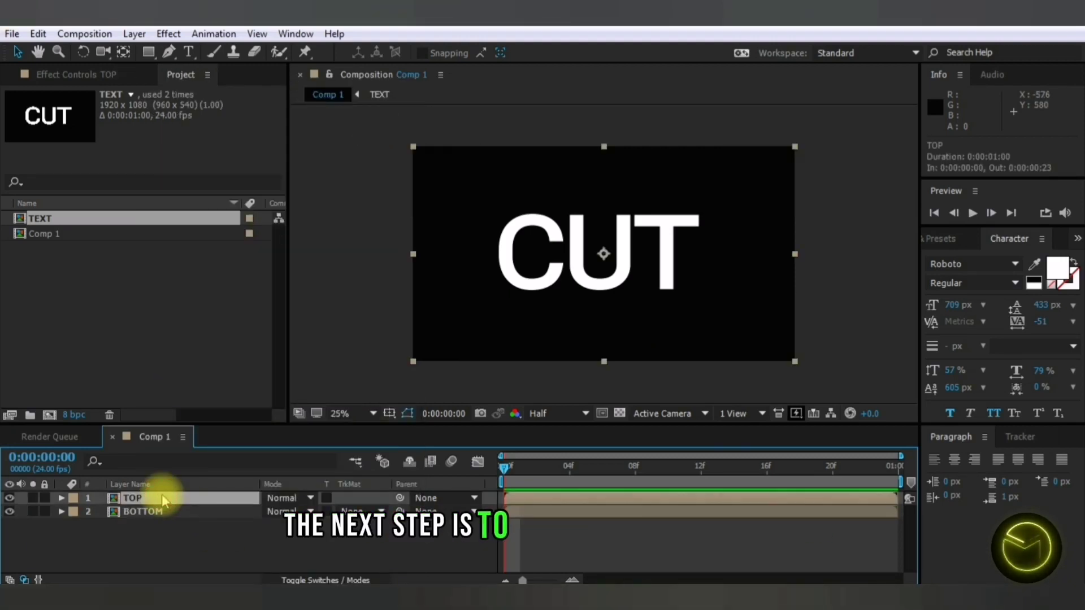
{"action": "right_click", "coordinate": [162, 494]}
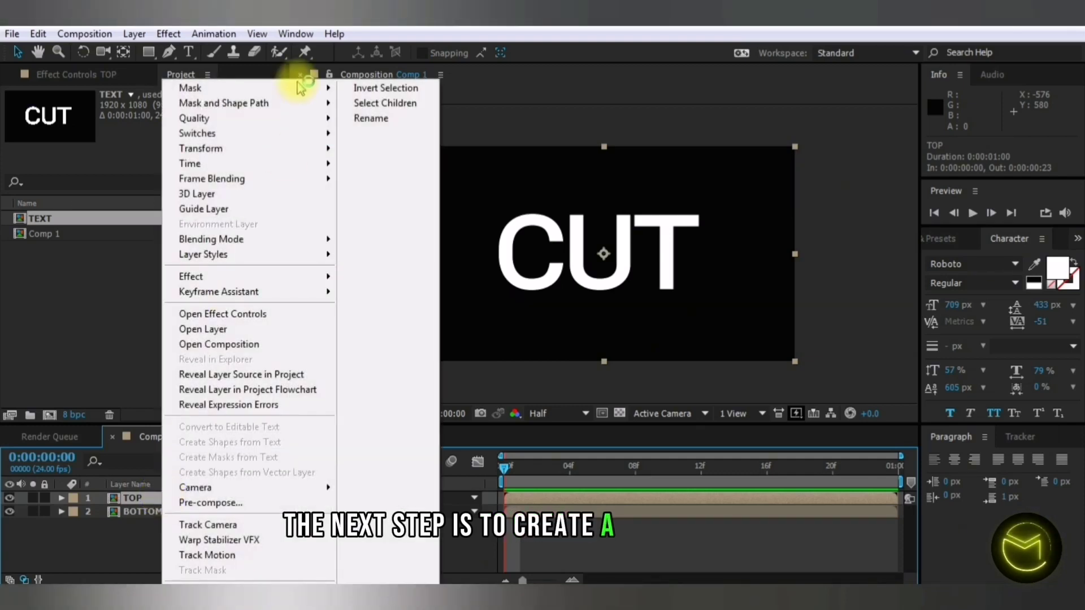
{"action": "mouse_move", "coordinate": [306, 89]}
{"action": "left_click", "coordinate": [388, 89]}
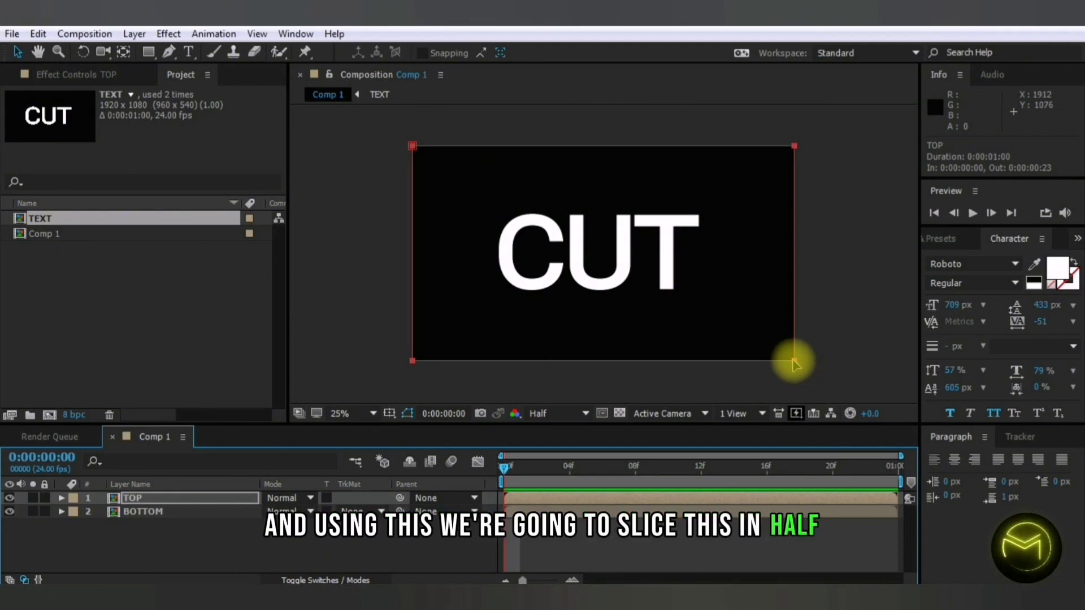
{"action": "left_click", "coordinate": [389, 414]}
{"action": "left_click", "coordinate": [417, 450]}
{"action": "left_click_drag", "start_coordinate": [412, 361], "coordinate": [412, 304]}
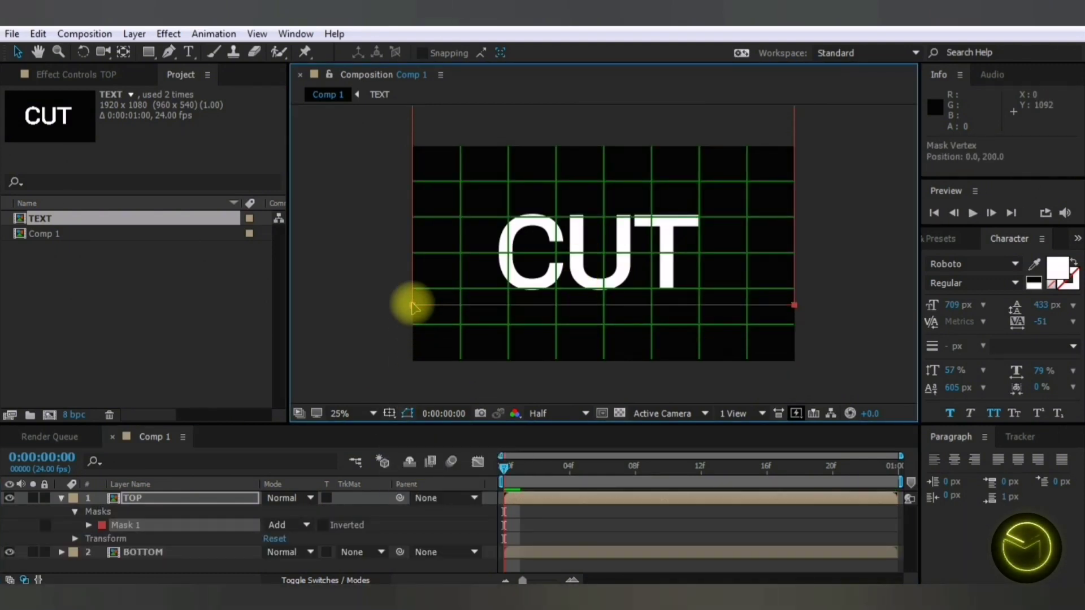
{"action": "left_click_drag", "start_coordinate": [413, 304], "coordinate": [413, 254]}
- Copy Mask 1 from the TOP layer and paste it onto the BOTTOM layer
{"action": "left_click", "coordinate": [61, 512]}
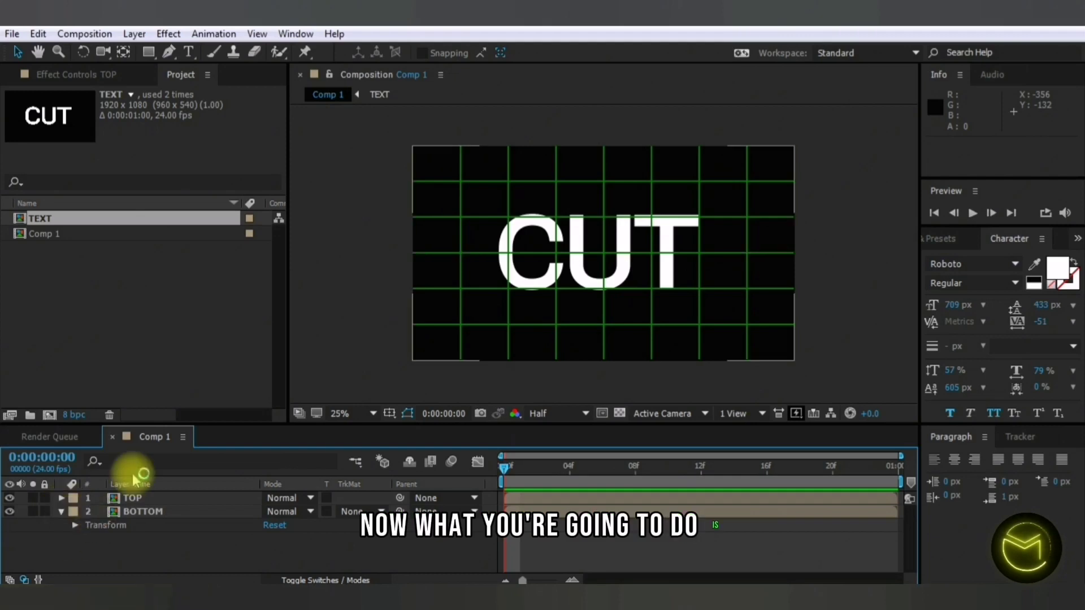
{"action": "left_click", "coordinate": [61, 498]}
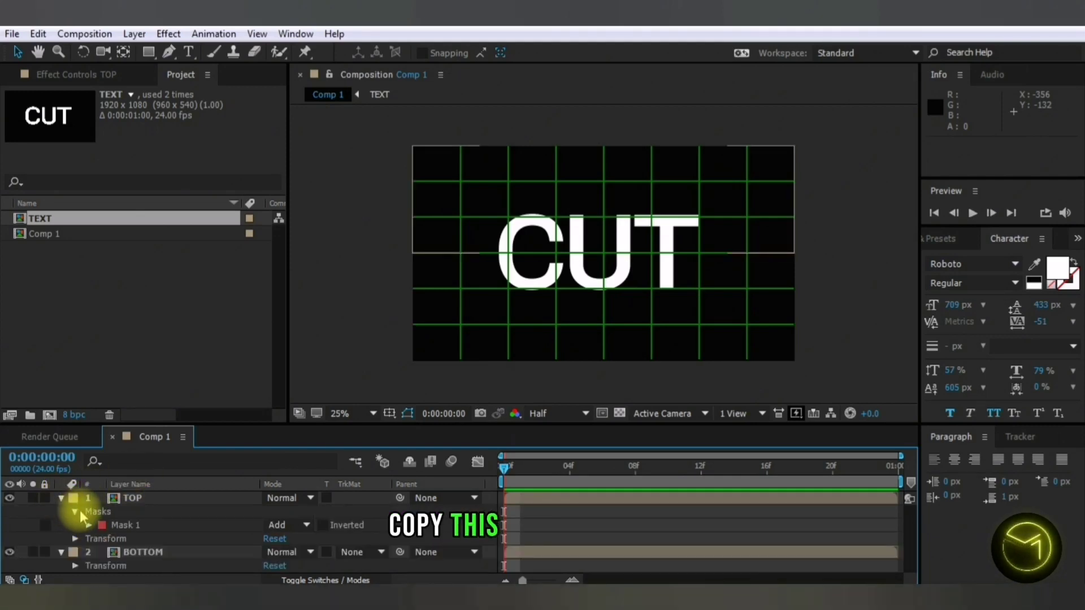
{"action": "left_click", "coordinate": [126, 526]}
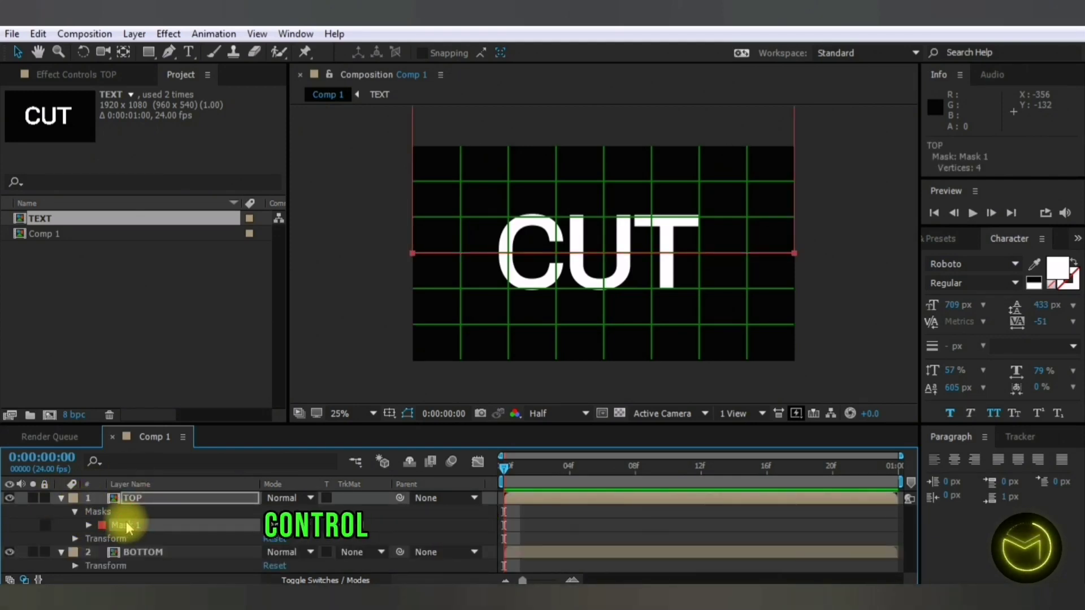
{"action": "key", "text": "ctrl+c"}
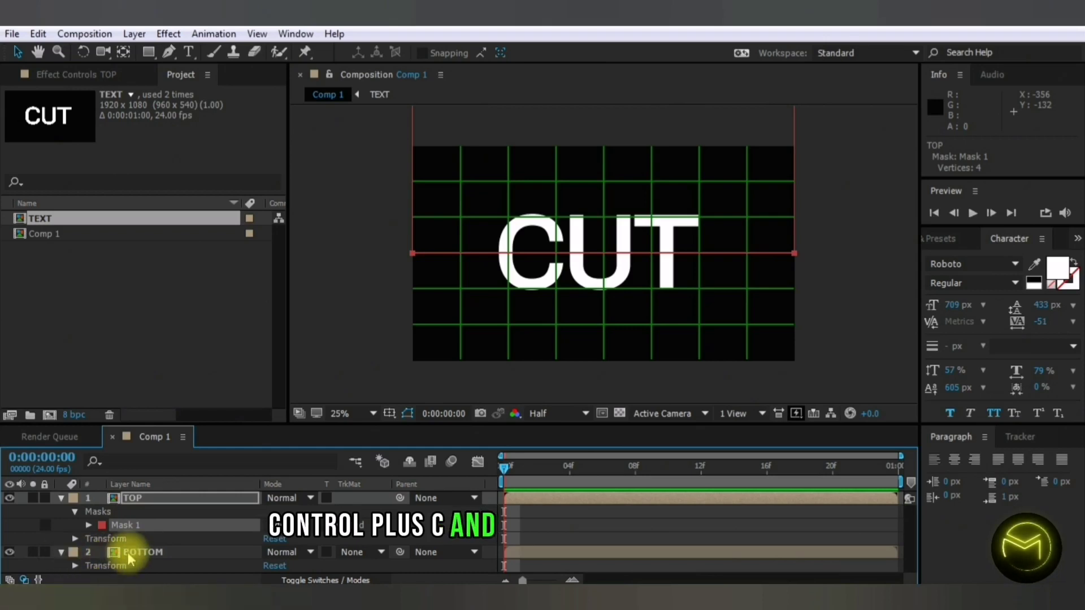
{"action": "left_click", "coordinate": [142, 553]}
{"action": "key", "text": "ctrl+v"}
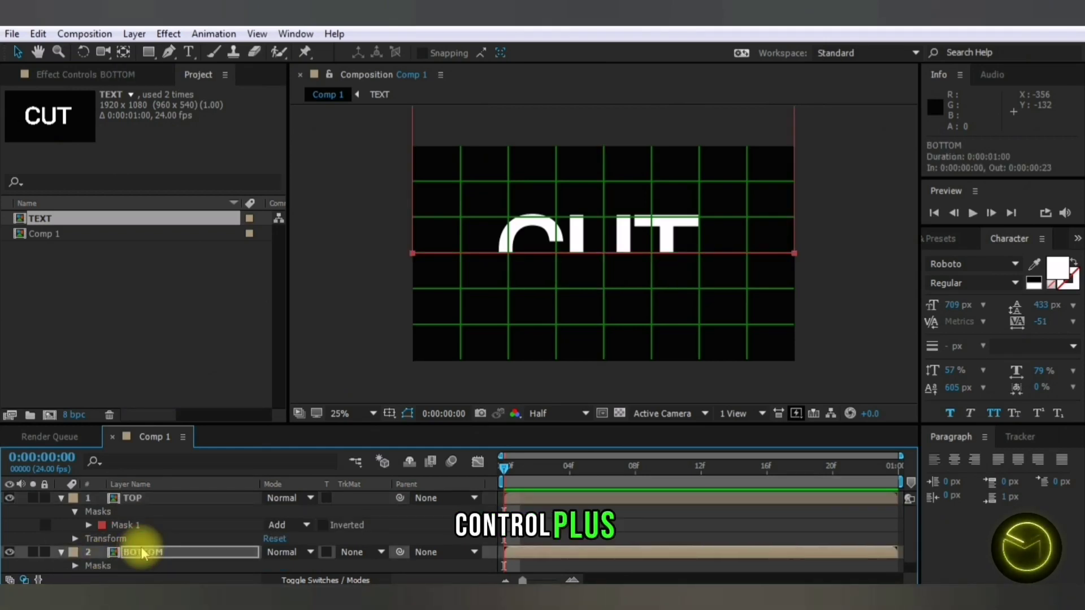
- Set the BOTTOM layer's Mask 1 to Inverted and collapse both layers' properties
{"action": "scroll", "coordinate": [144, 545], "scroll_direction": "down", "scroll_amount": 1}
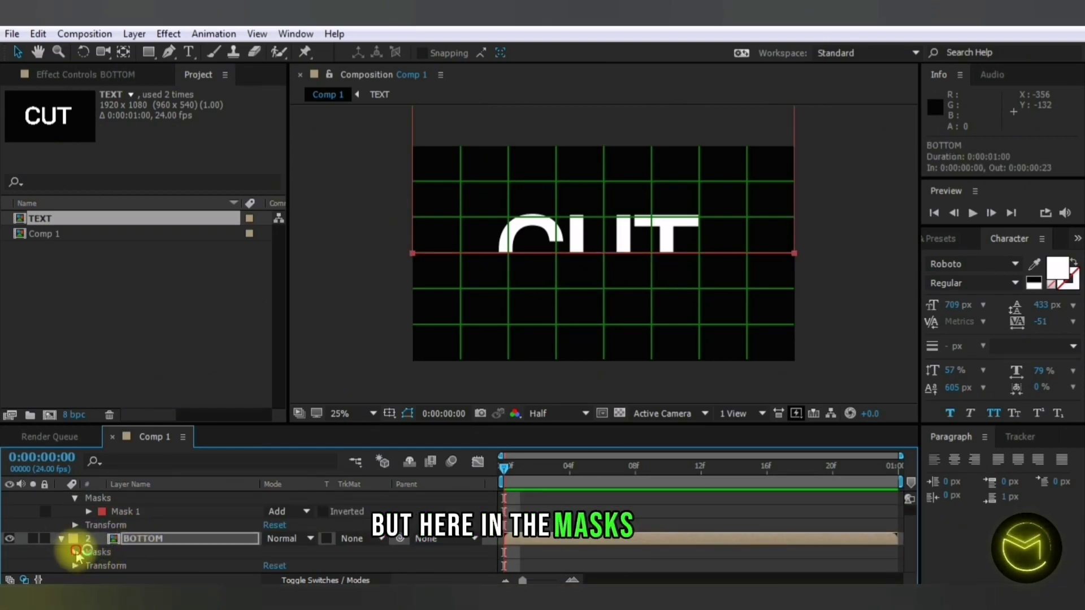
{"action": "left_click", "coordinate": [75, 552]}
{"action": "scroll", "coordinate": [237, 551], "scroll_direction": "down", "scroll_amount": 1}
{"action": "left_click", "coordinate": [322, 553]}
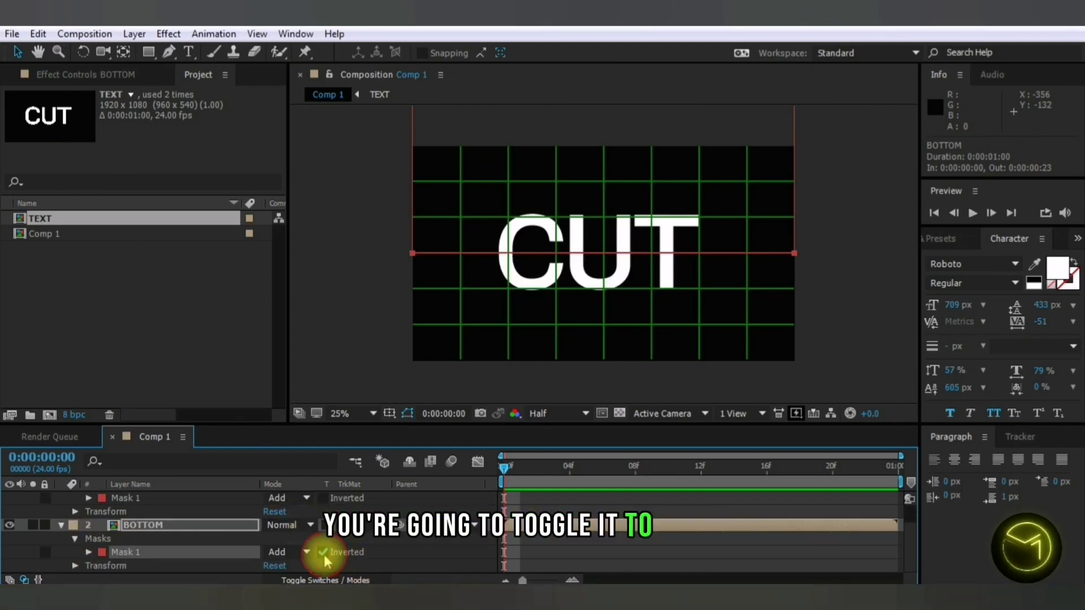
{"action": "left_click", "coordinate": [61, 525]}
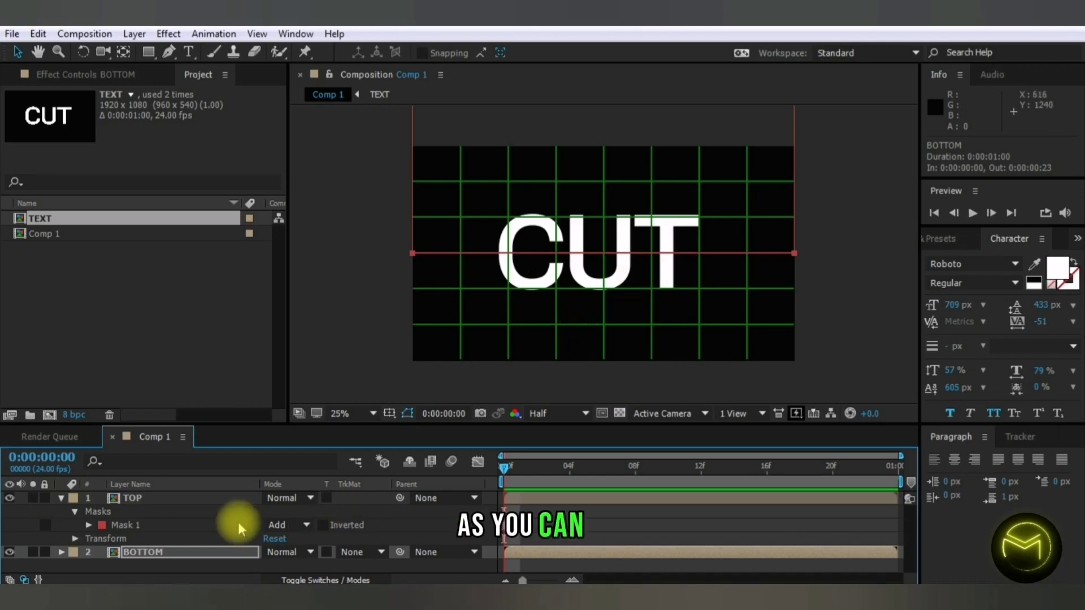
{"action": "left_click", "coordinate": [611, 297]}
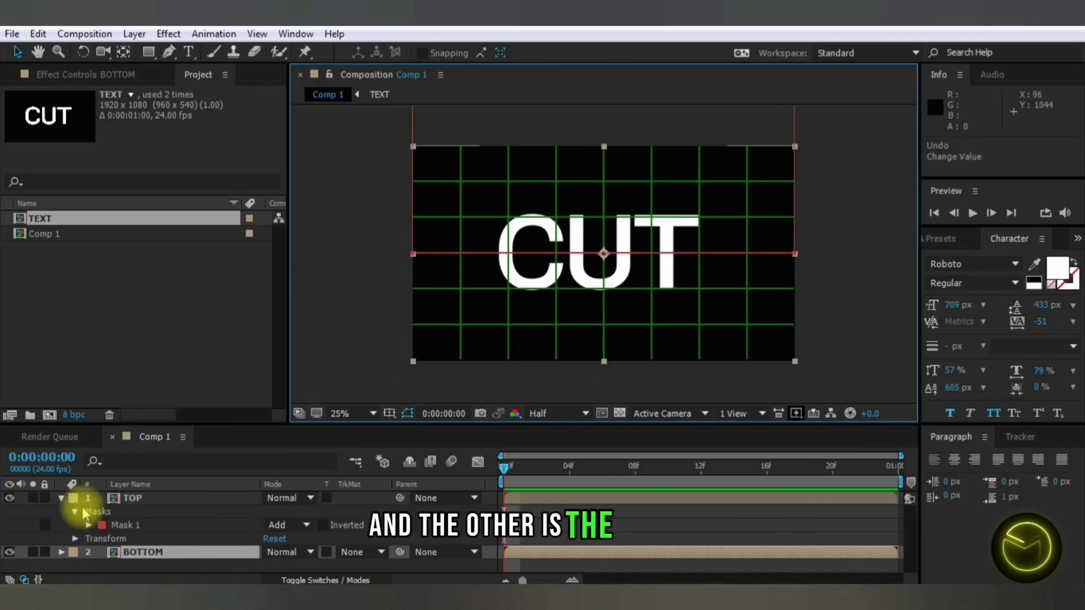
{"action": "left_click", "coordinate": [61, 498]}
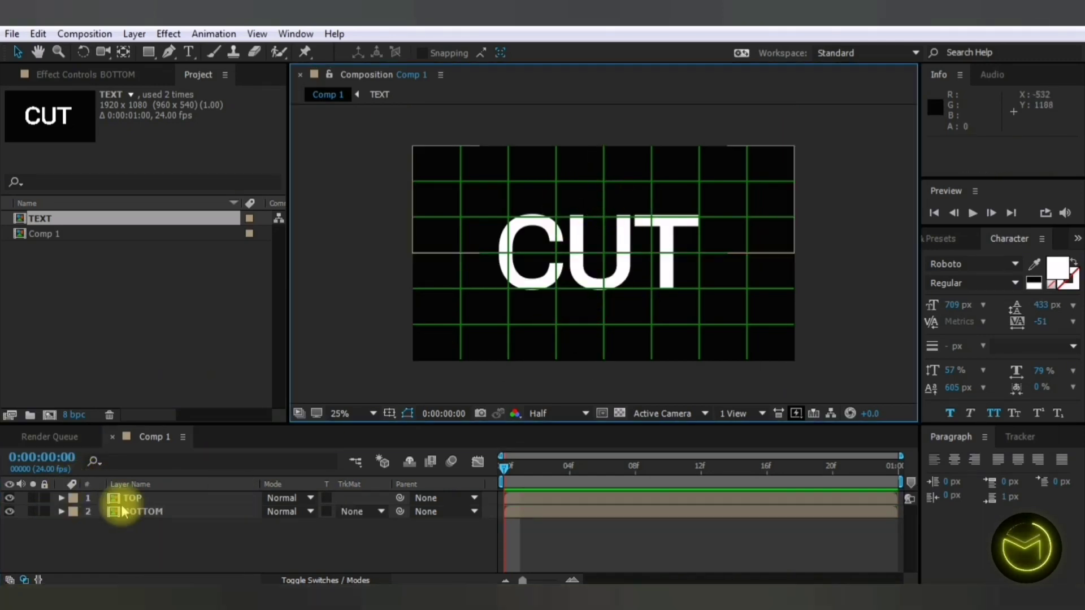
- Enable Position keyframing on the TOP layer at 0:00:00:00
{"action": "left_click", "coordinate": [61, 498]}
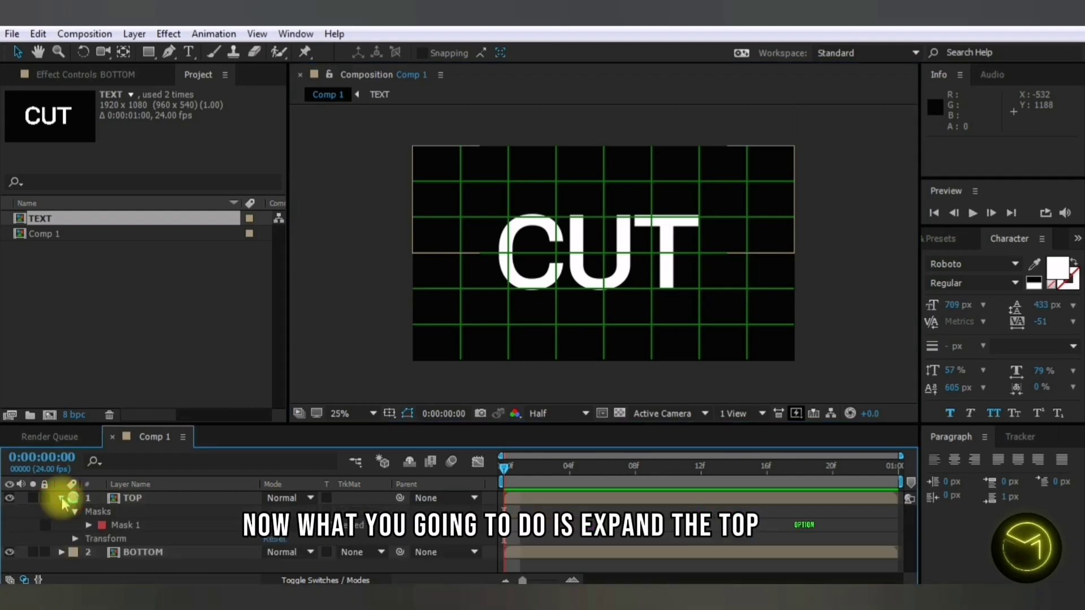
{"action": "left_click", "coordinate": [75, 511]}
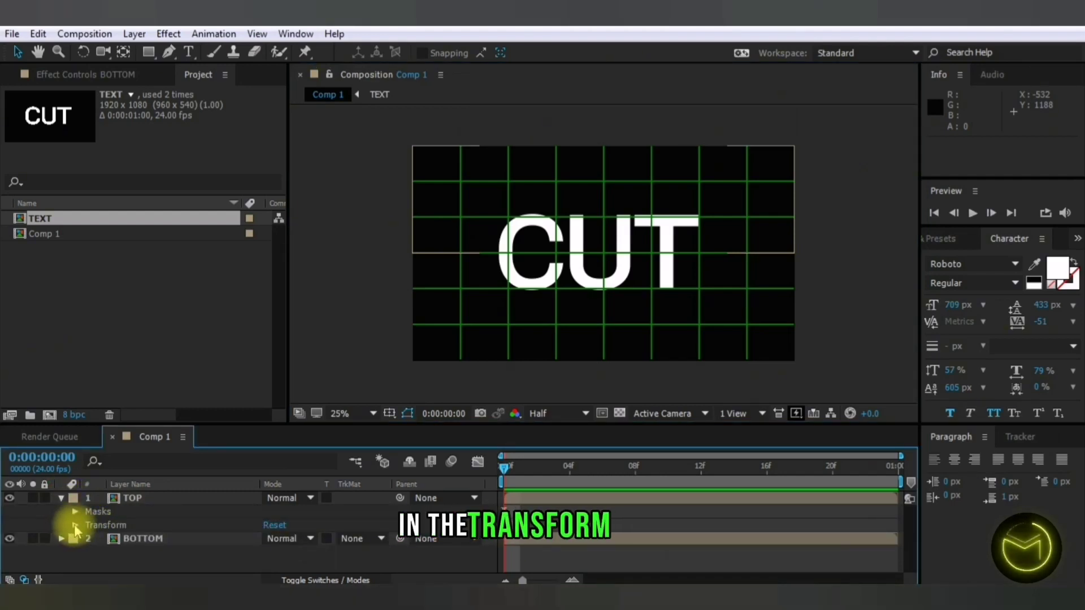
{"action": "left_click", "coordinate": [76, 527]}
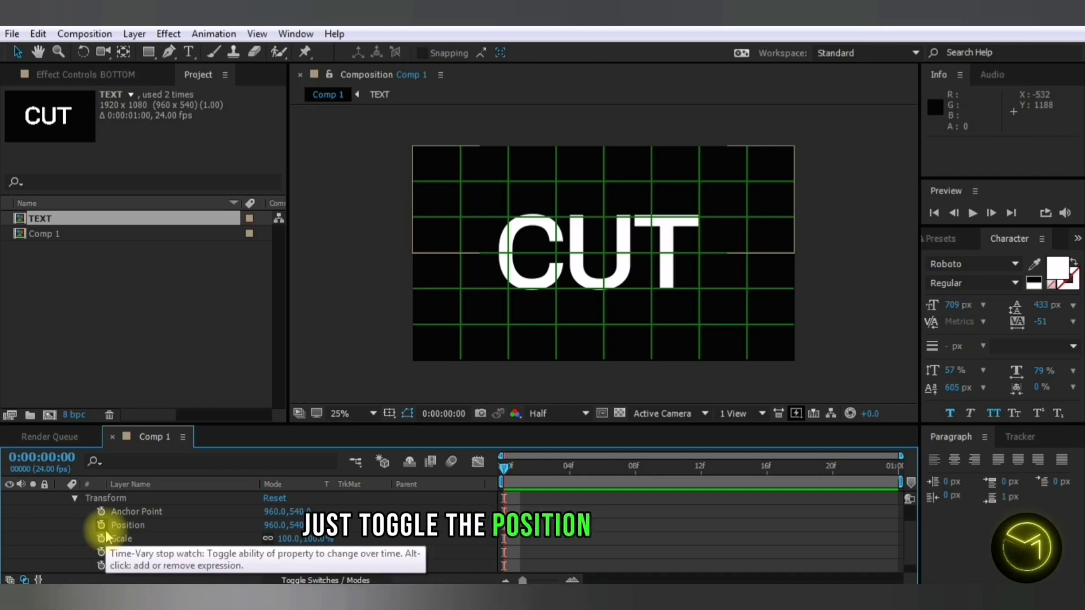
{"action": "left_click", "coordinate": [103, 526]}
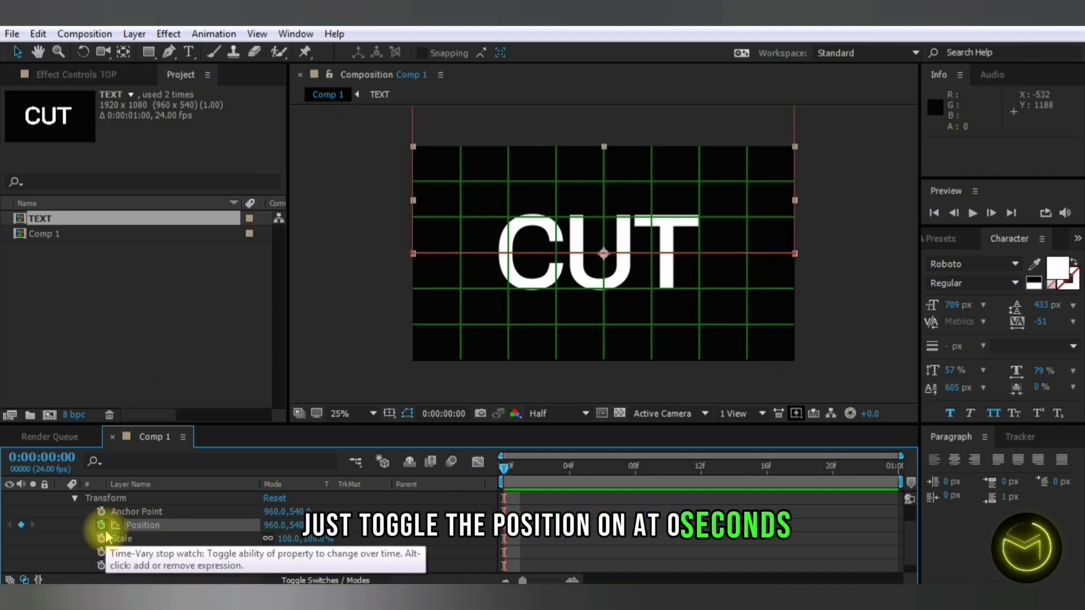
- At 0:00:00:12, set the TOP layer's Position to 960+20 horizontally and 540-10 vertically
{"action": "left_click", "coordinate": [699, 470]}
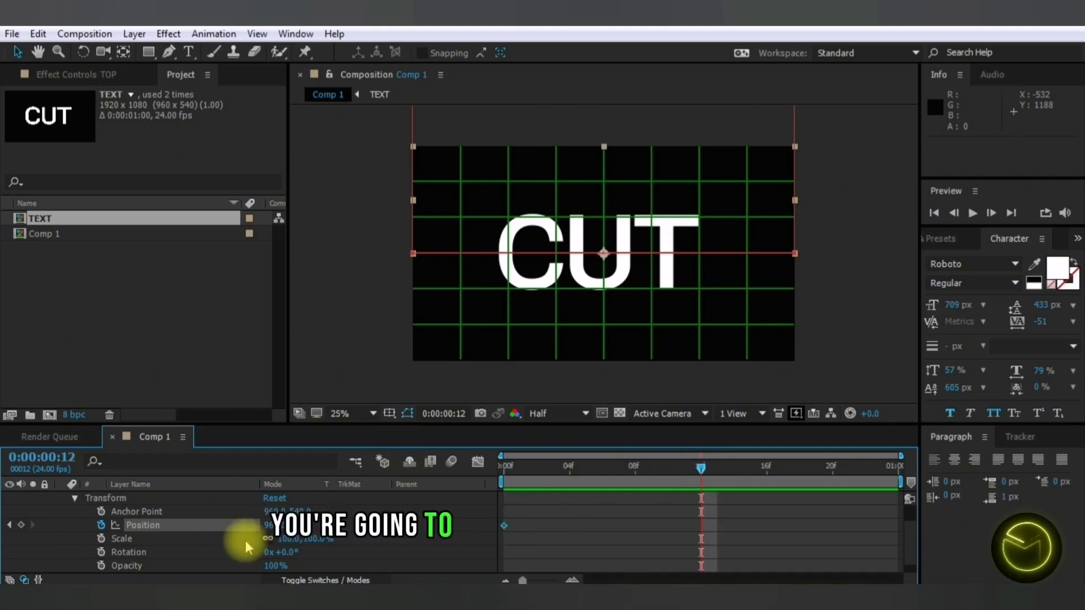
{"action": "left_click", "coordinate": [271, 525]}
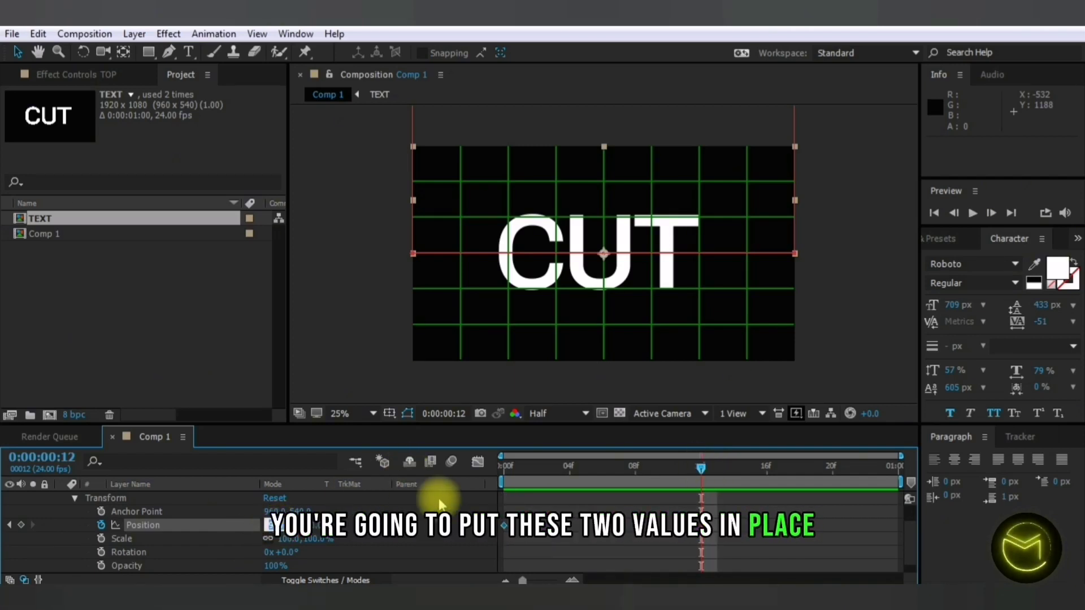
{"action": "type", "text": "960+20"}
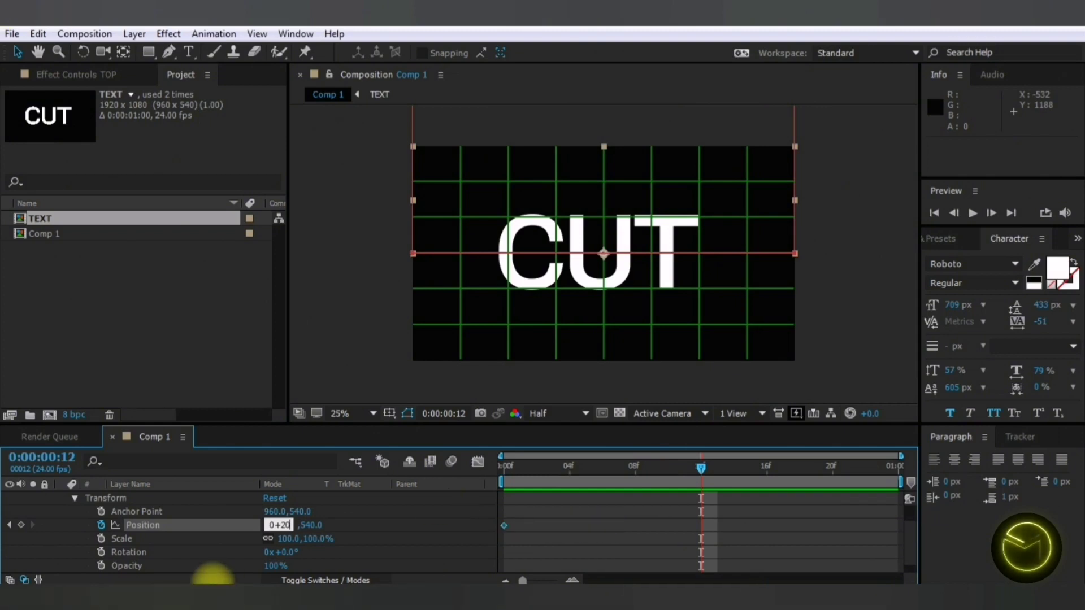
{"action": "key", "text": "Tab"}
{"action": "type", "text": "540-1"}
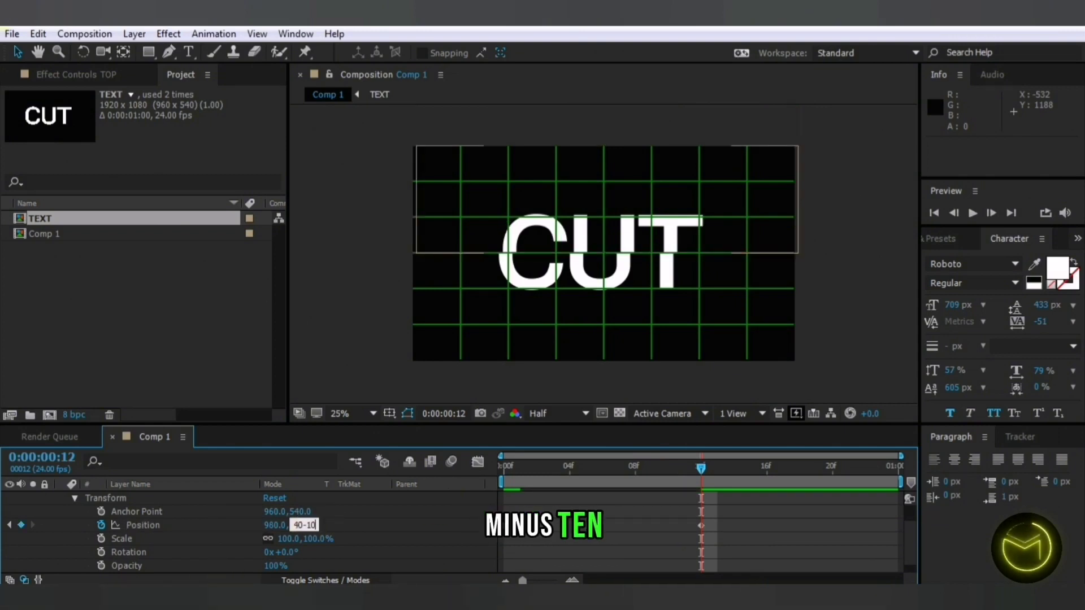
{"action": "type", "text": "0"}
{"action": "key", "text": "Return"}
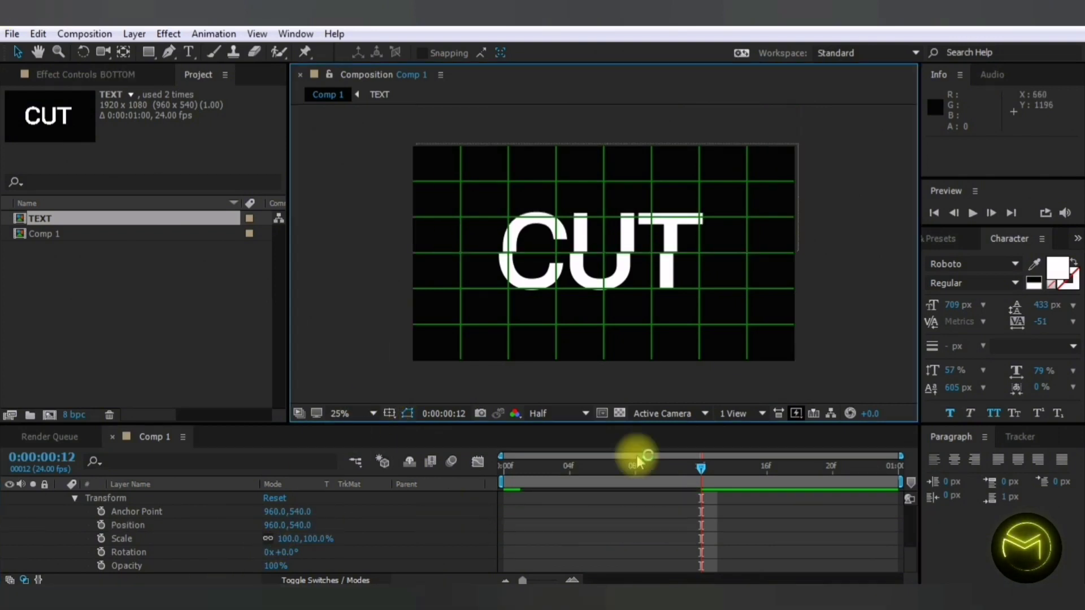
- Enable Position keyframing on the BOTTOM layer at 0:00:00:00
{"action": "left_click_drag", "start_coordinate": [700, 467], "coordinate": [498, 461]}
{"action": "key", "text": "bracketleft"}
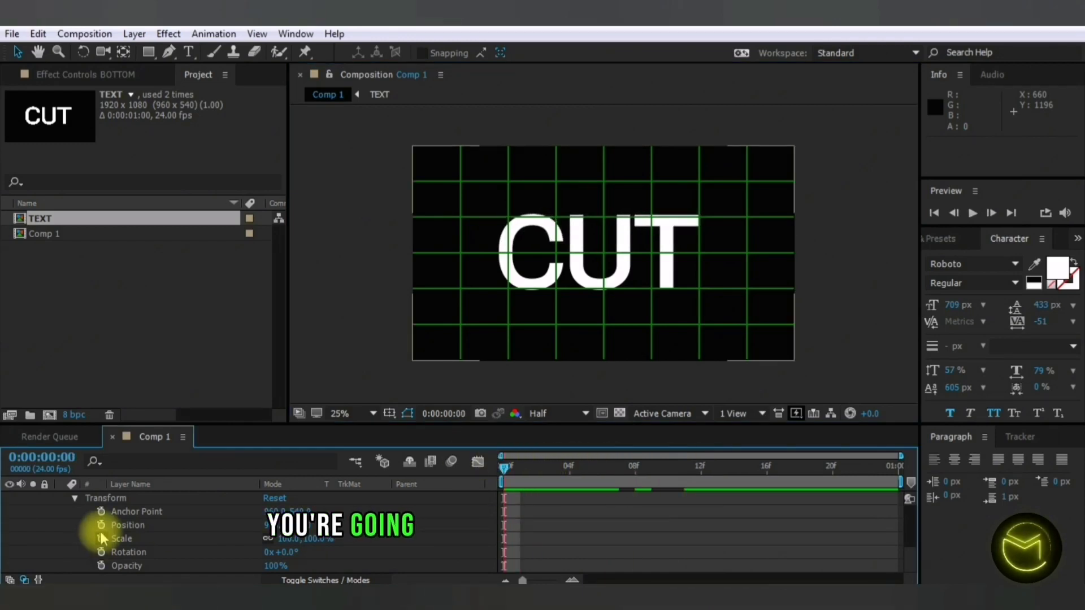
{"action": "left_click", "coordinate": [102, 527]}
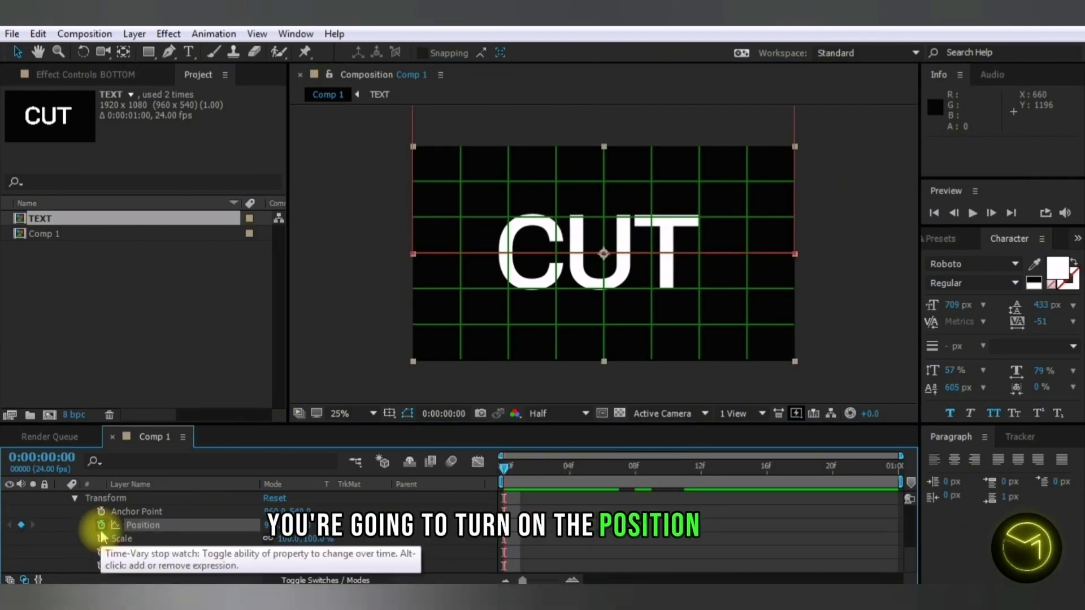
- At 0:00:00:12, set the BOTTOM layer's Position to 940 horizontally and 550 vertically
{"action": "left_click", "coordinate": [700, 469]}
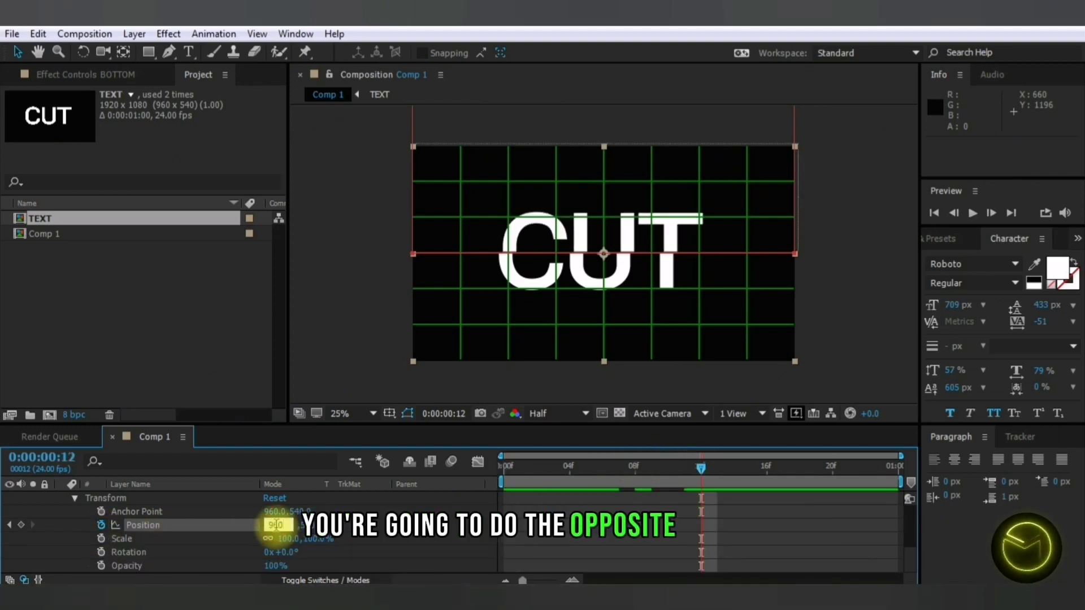
{"action": "type", "text": "-"}
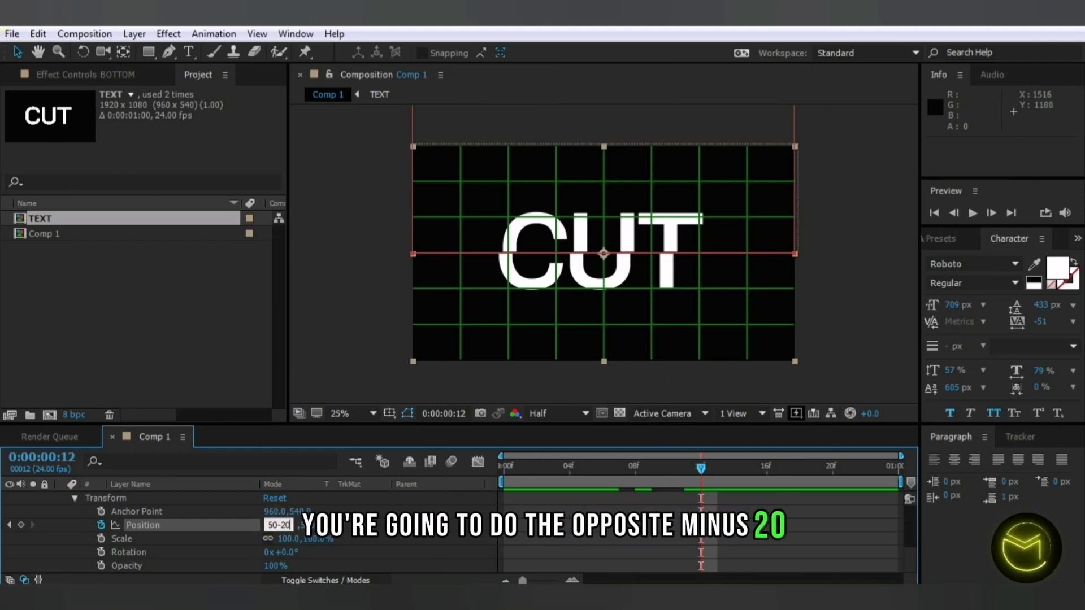
{"action": "type", "text": "20"}
{"action": "left_click", "coordinate": [313, 527]}
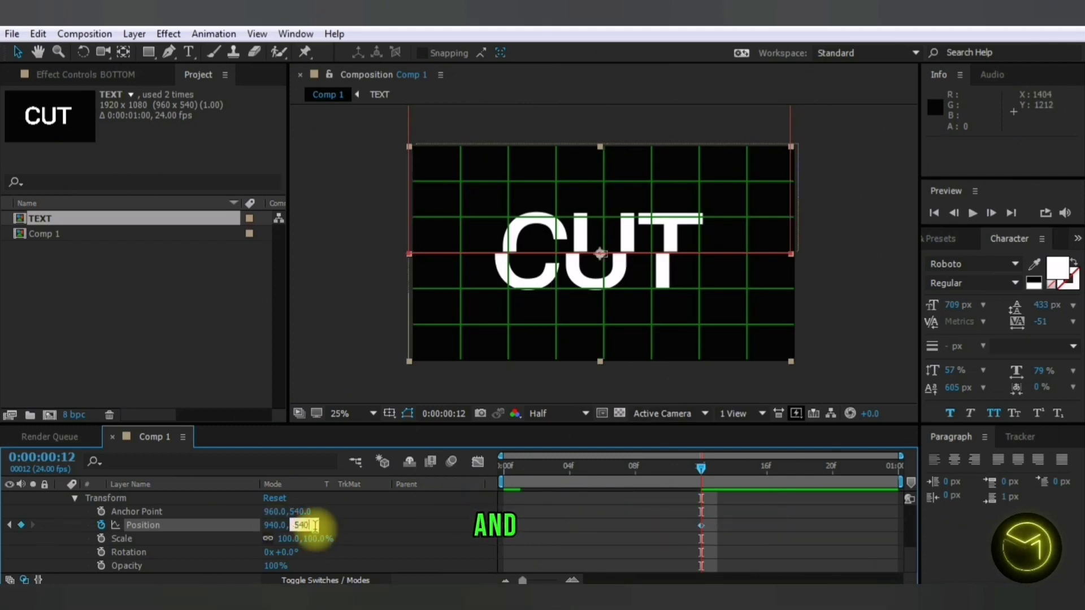
{"action": "left_click", "coordinate": [344, 340]}
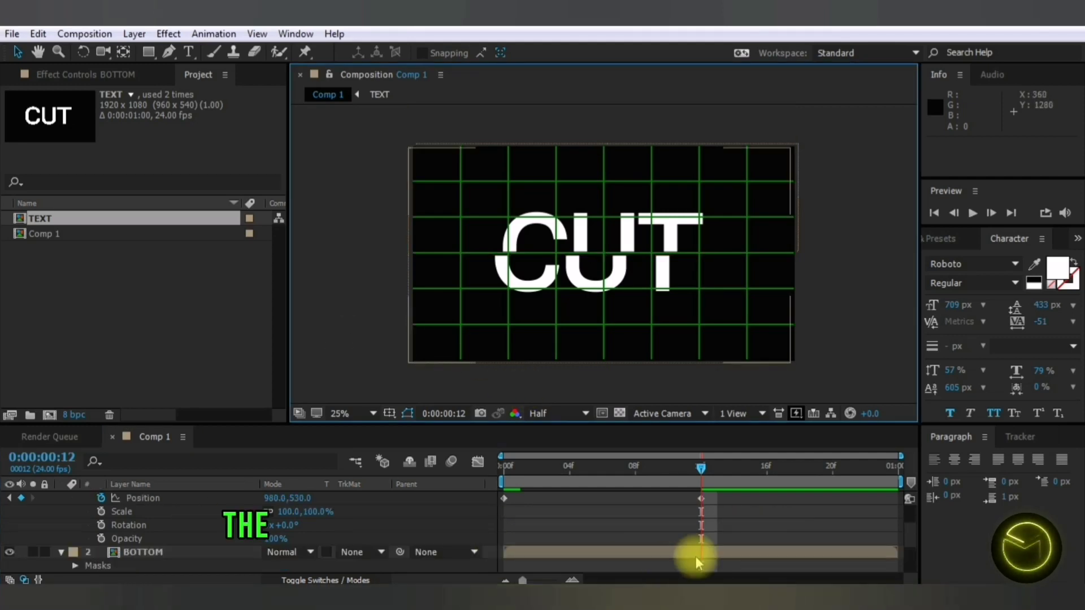
- Apply Easy Ease to both Position keyframes of the TOP layer
{"action": "left_click_drag", "start_coordinate": [727, 511], "coordinate": [491, 490]}
{"action": "right_click", "coordinate": [505, 499]}
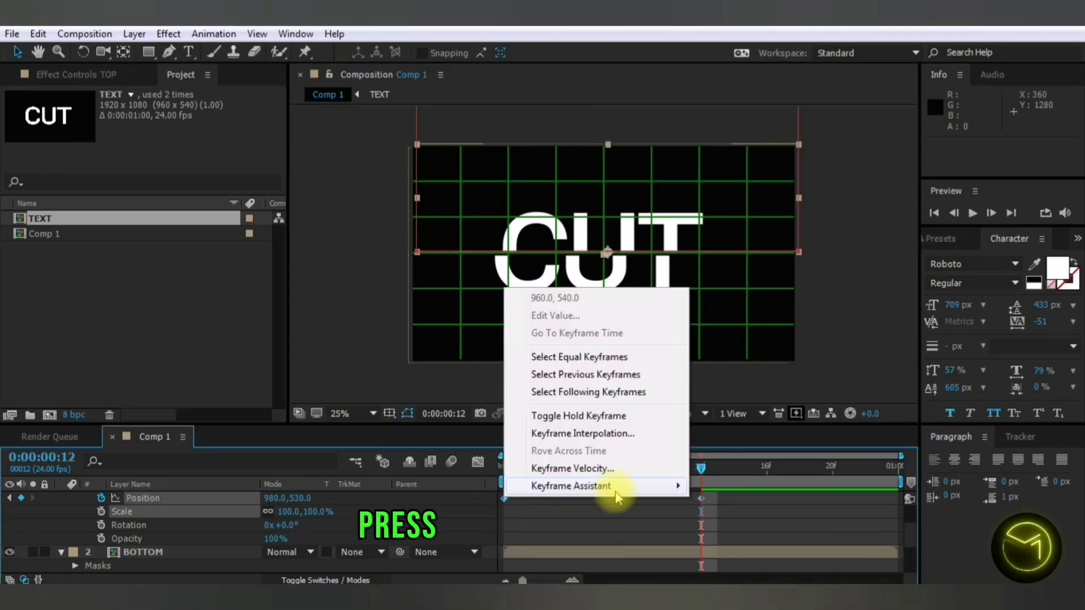
{"action": "mouse_move", "coordinate": [618, 488]}
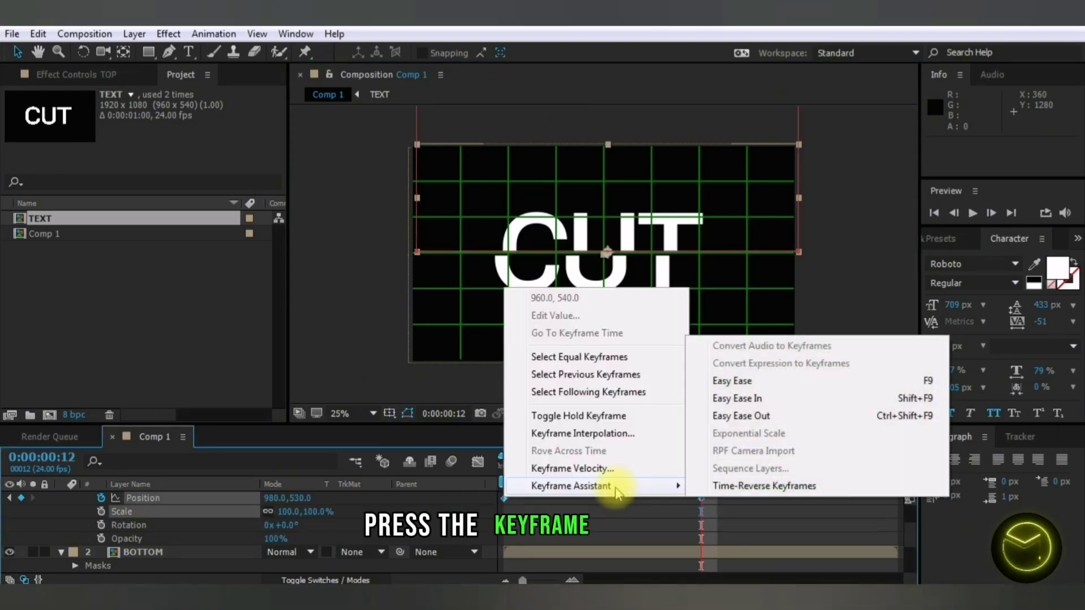
{"action": "left_click", "coordinate": [746, 384]}
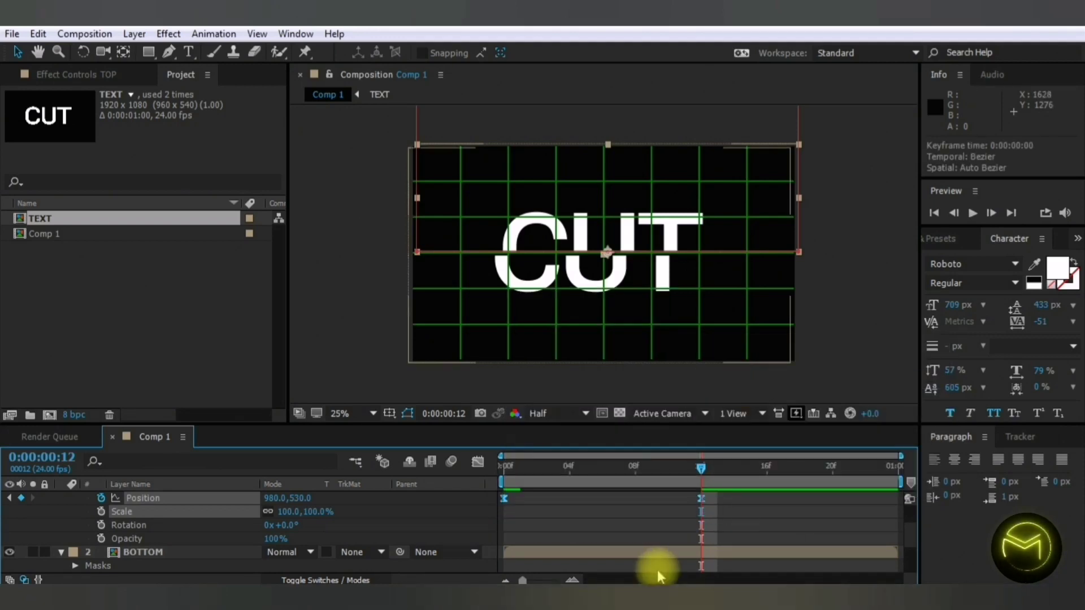
- Apply Easy Ease to the BOTTOM layer's Position keyframes, then preview the cut animation from the start
{"action": "scroll", "coordinate": [657, 569], "scroll_direction": "up", "scroll_amount": 1}
{"action": "left_click_drag", "start_coordinate": [736, 536], "coordinate": [456, 510]}
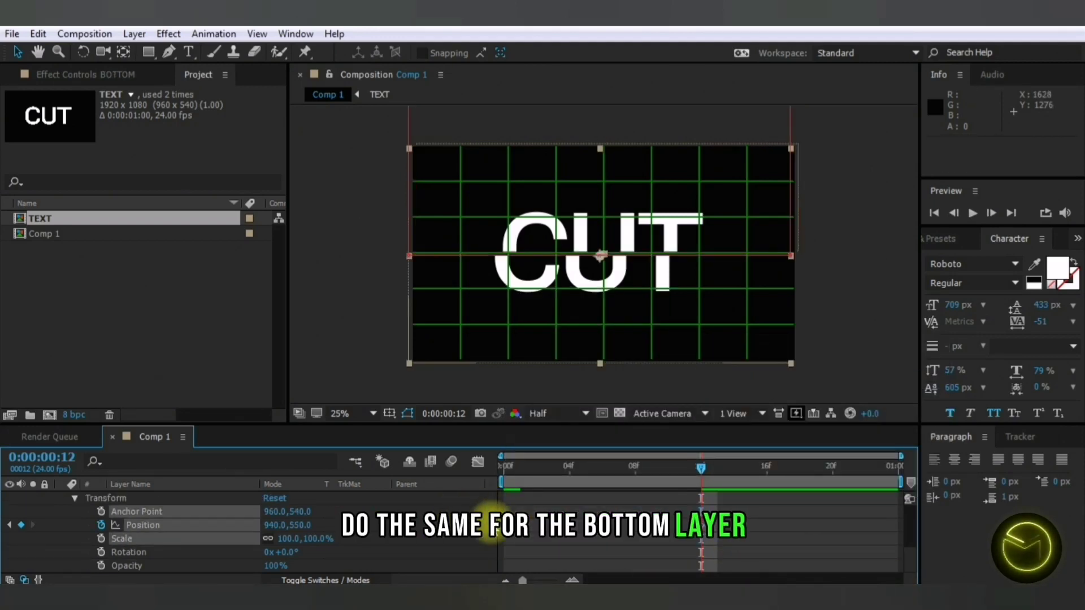
{"action": "right_click", "coordinate": [505, 526]}
{"action": "mouse_move", "coordinate": [599, 513]}
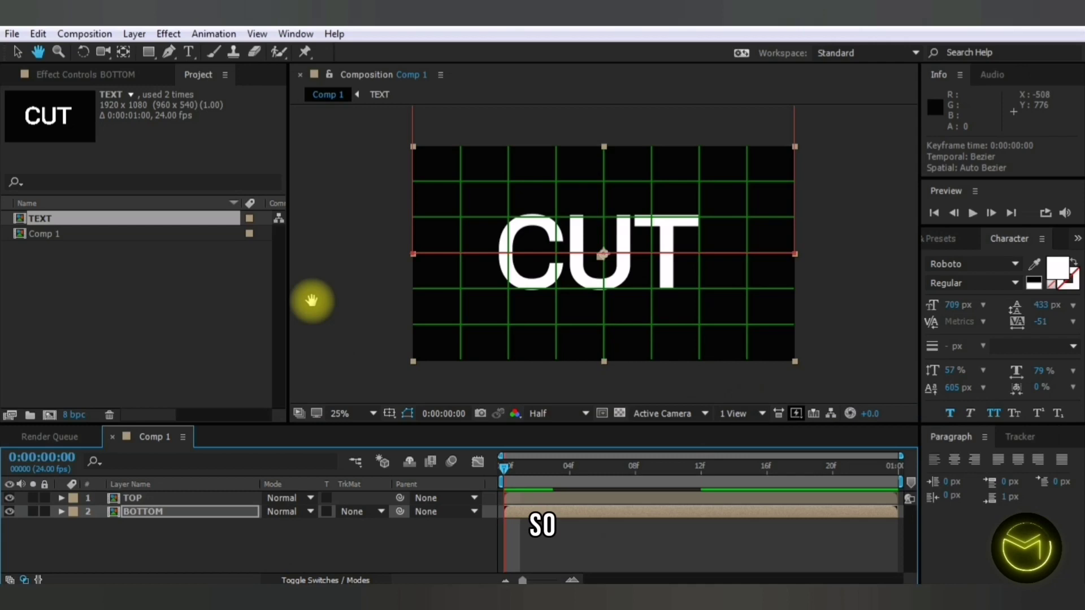
{"action": "key", "text": "space"}
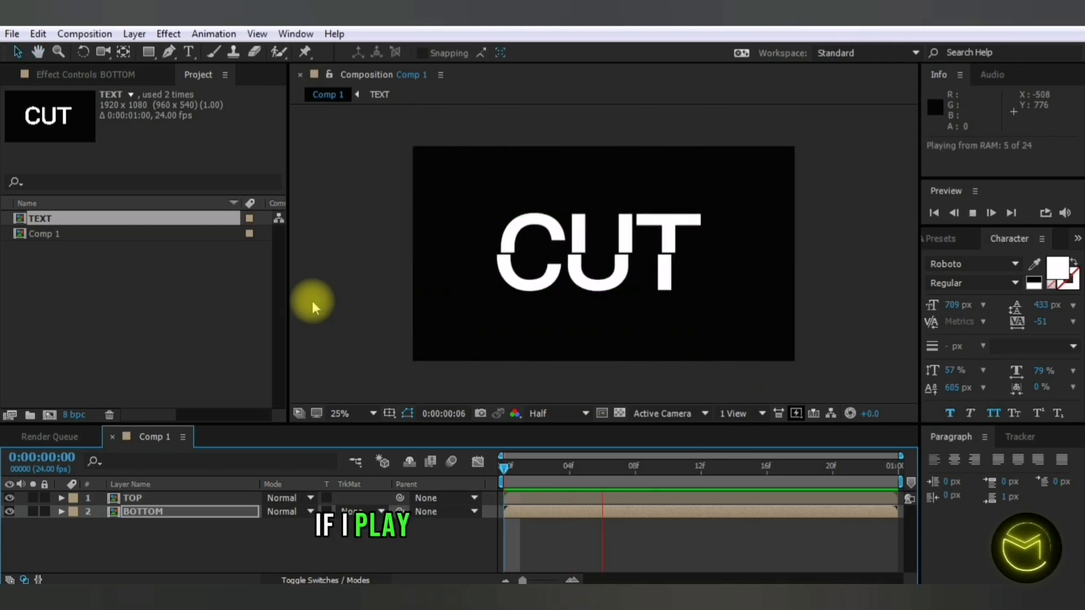
{"action": "key", "text": "space"}
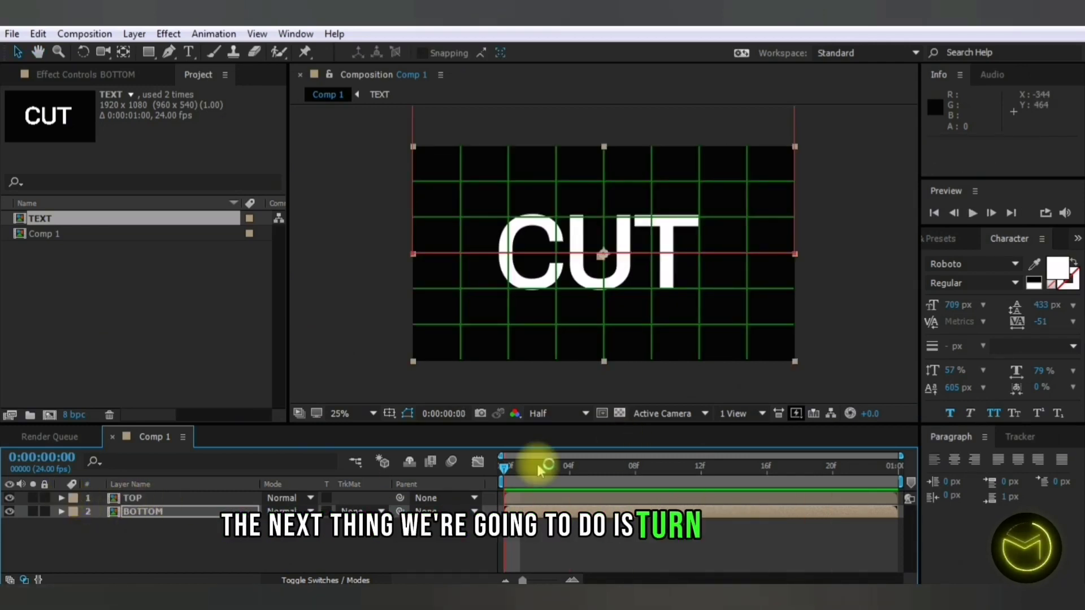
- Reshape the BOTTOM layer's Position speed graph so the movement peaks at the first keyframe and slows gradually toward the last
{"action": "left_click", "coordinate": [477, 462]}
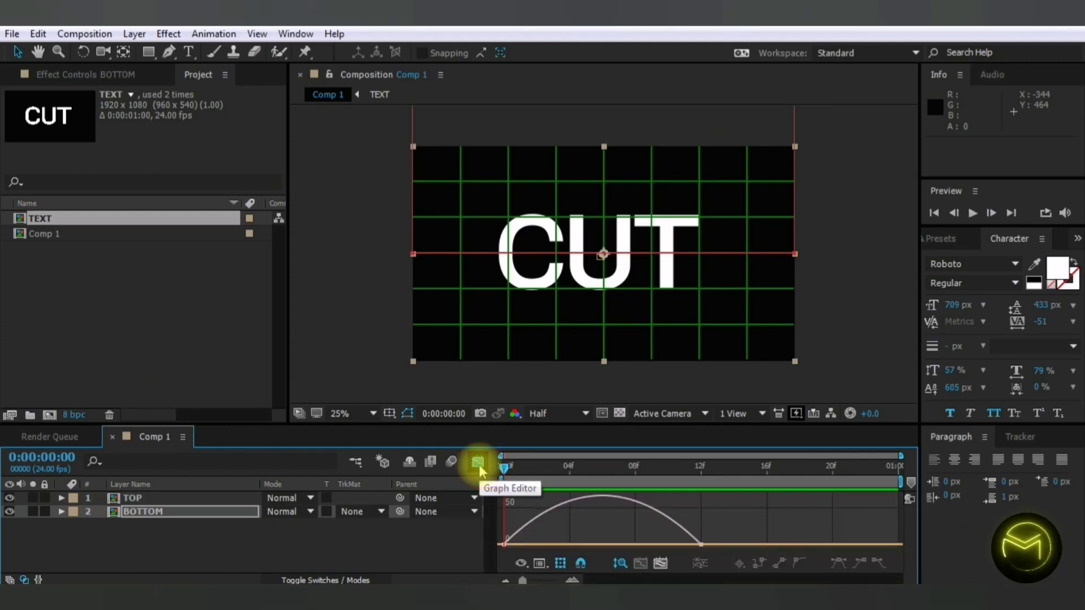
{"action": "right_click", "coordinate": [566, 515]}
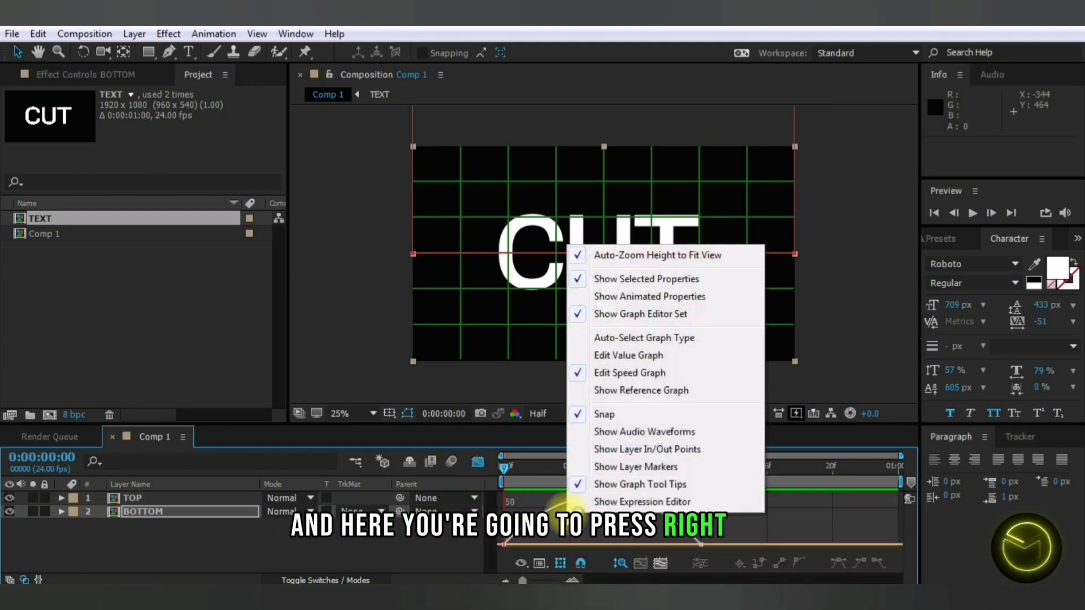
{"action": "left_click", "coordinate": [646, 373]}
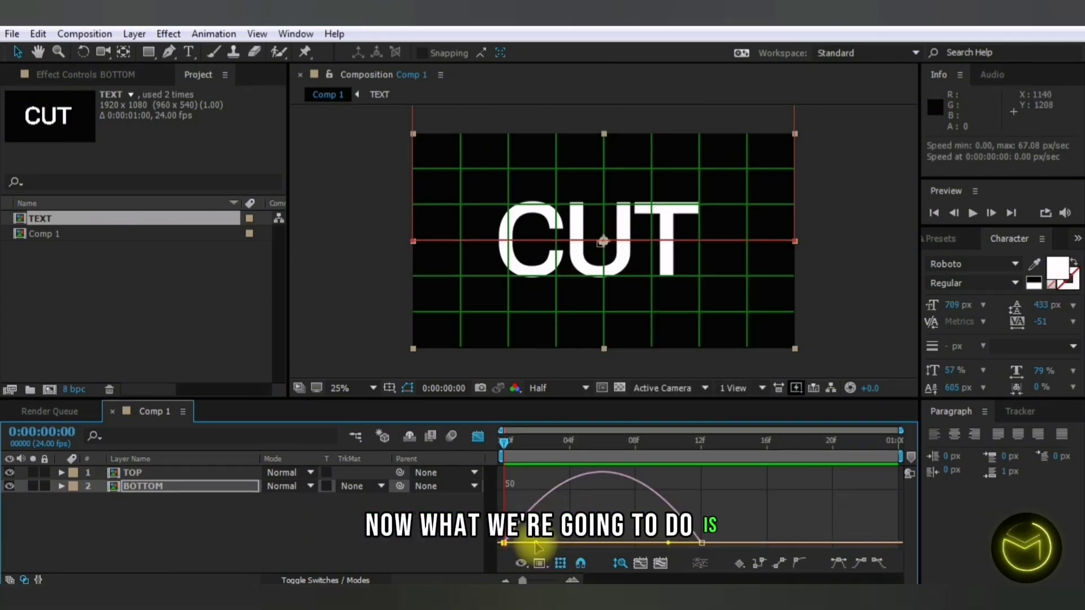
{"action": "left_click_drag", "start_coordinate": [540, 544], "coordinate": [507, 544]}
{"action": "left_click_drag", "start_coordinate": [493, 551], "coordinate": [542, 546]}
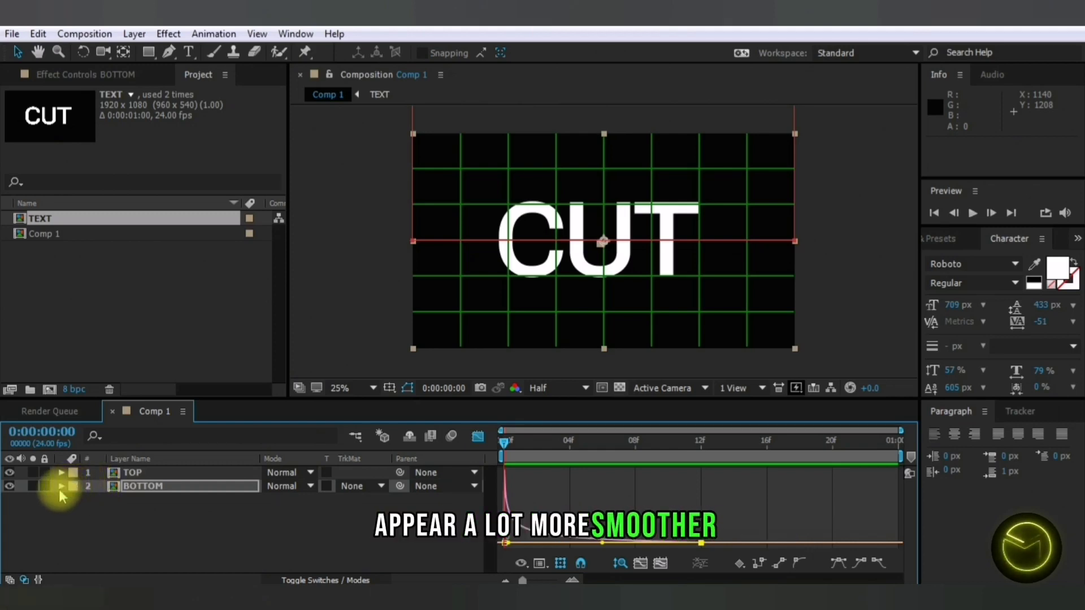
{"action": "left_click", "coordinate": [478, 436]}
- Find the Drop Shadow effect and apply it to the TOP layer
{"action": "left_click", "coordinate": [155, 473]}
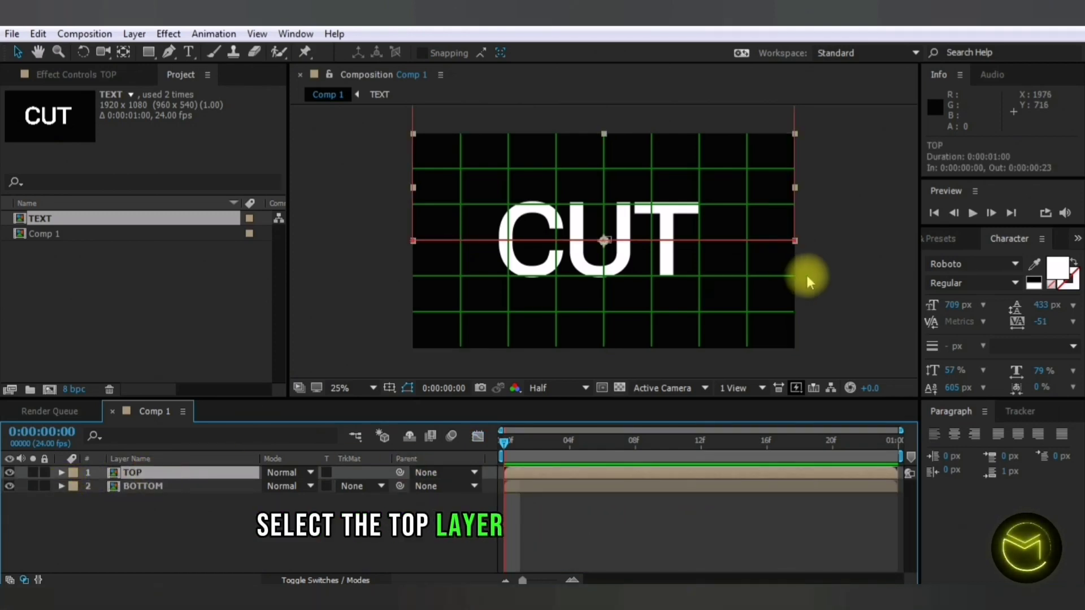
{"action": "left_click", "coordinate": [937, 239]}
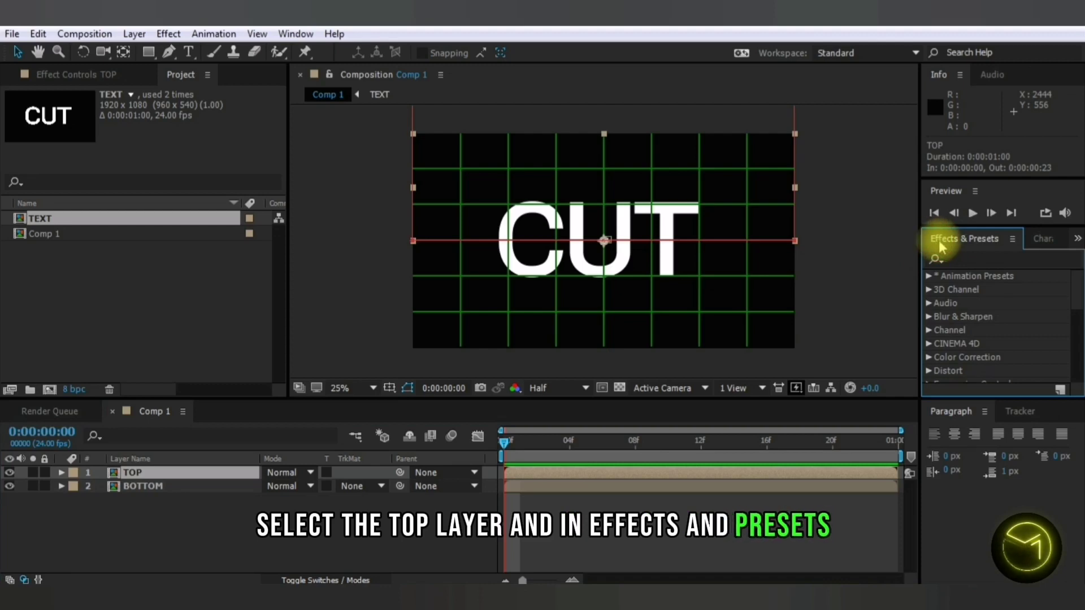
{"action": "left_click", "coordinate": [961, 260]}
{"action": "type", "text": "dro"}
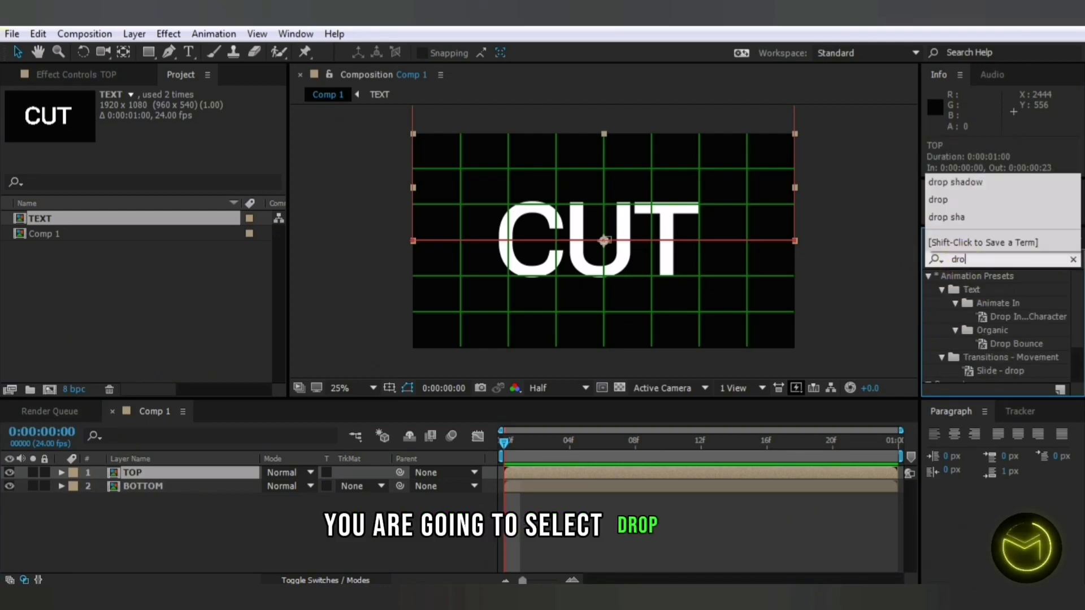
{"action": "type", "text": "p shadow"}
{"action": "left_click_drag", "start_coordinate": [990, 290], "coordinate": [169, 476]}
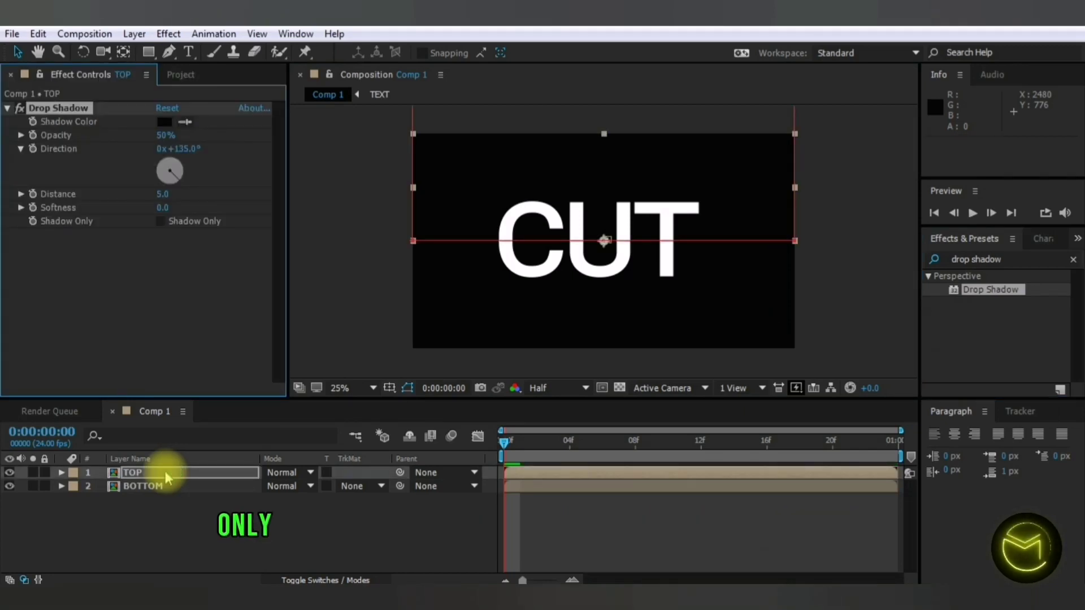
- Set the TOP layer's Drop Shadow Opacity to 100% and Direction to -210°
{"action": "left_click", "coordinate": [165, 135]}
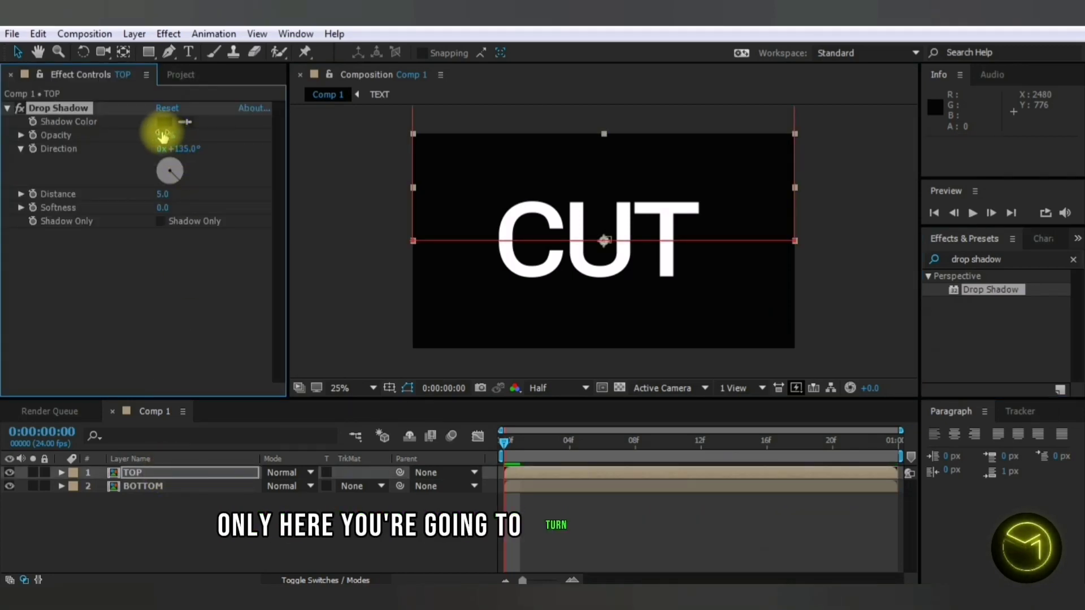
{"action": "type", "text": "100"}
{"action": "key", "text": "Return"}
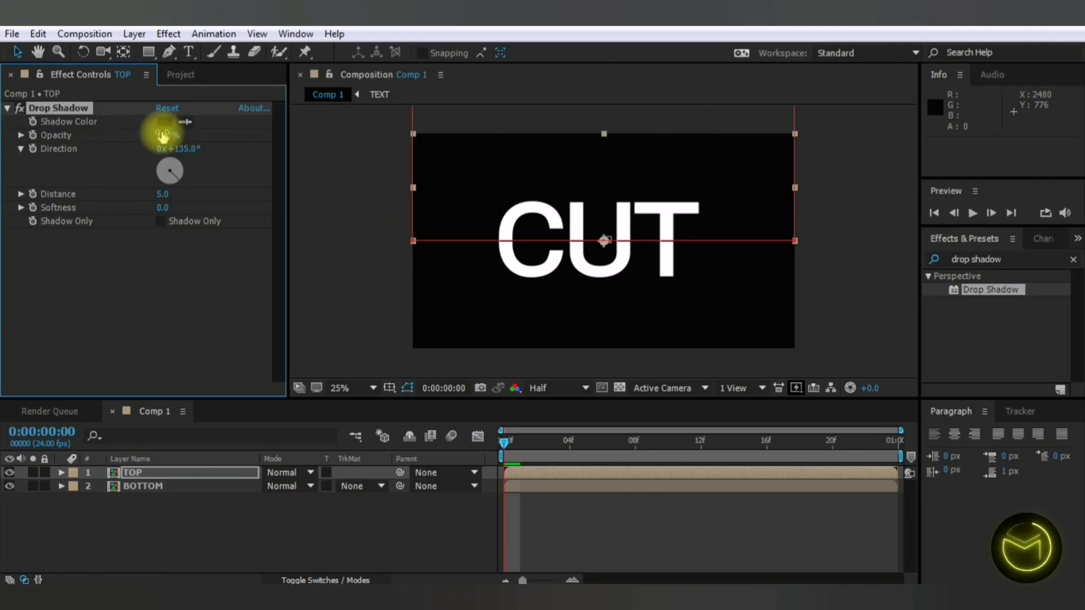
{"action": "left_click", "coordinate": [182, 149]}
{"action": "type", "text": "-210"}
{"action": "key", "text": "Tab"}
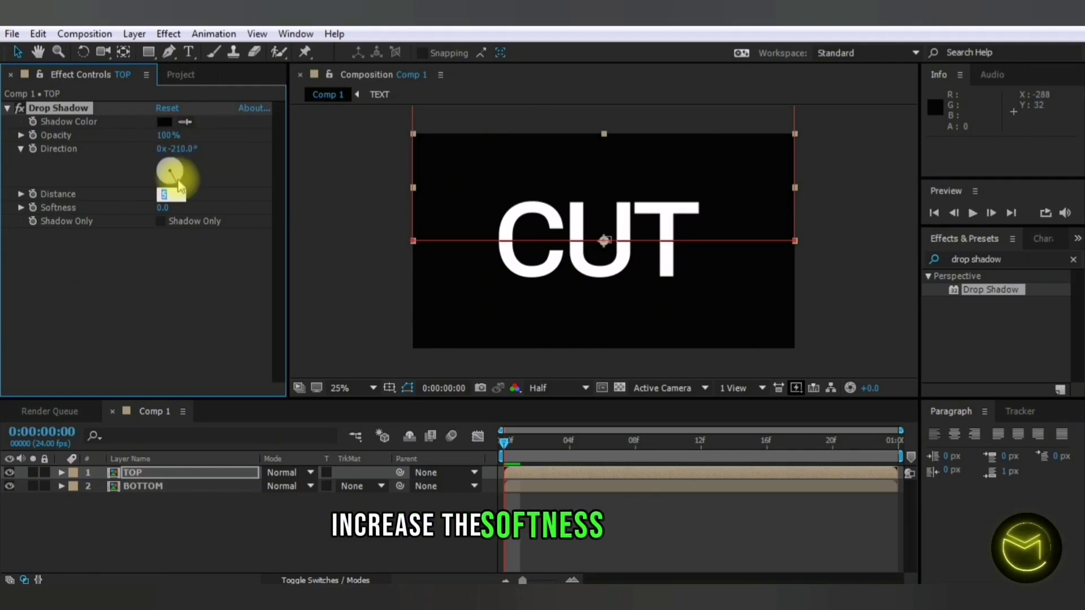
- Set the Drop Shadow's Softness to 200 and Distance to 74
{"action": "left_click", "coordinate": [163, 208]}
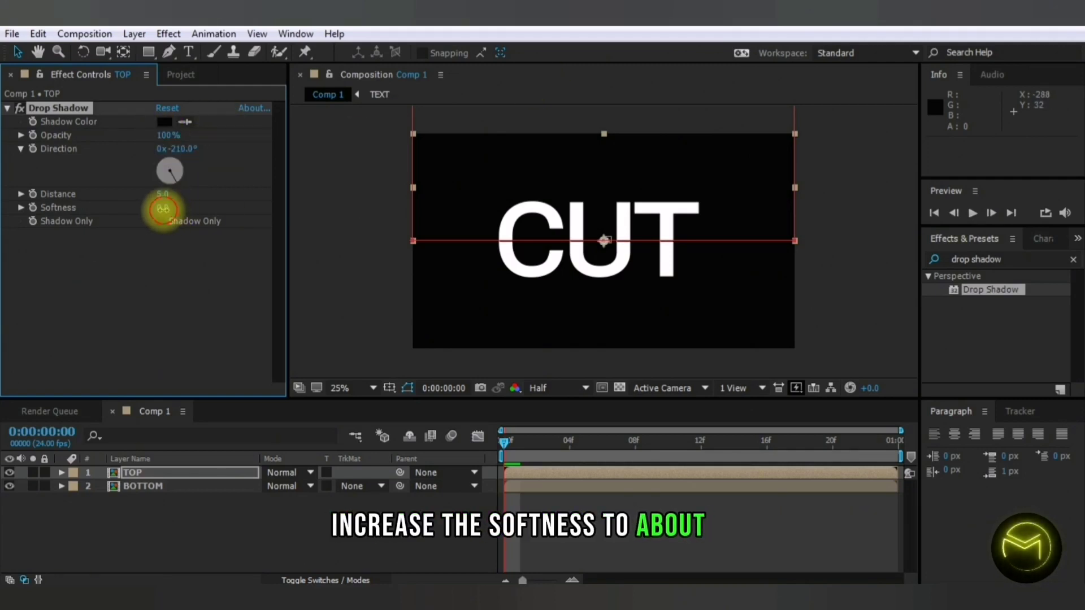
{"action": "type", "text": "2"}
{"action": "key", "text": "Return"}
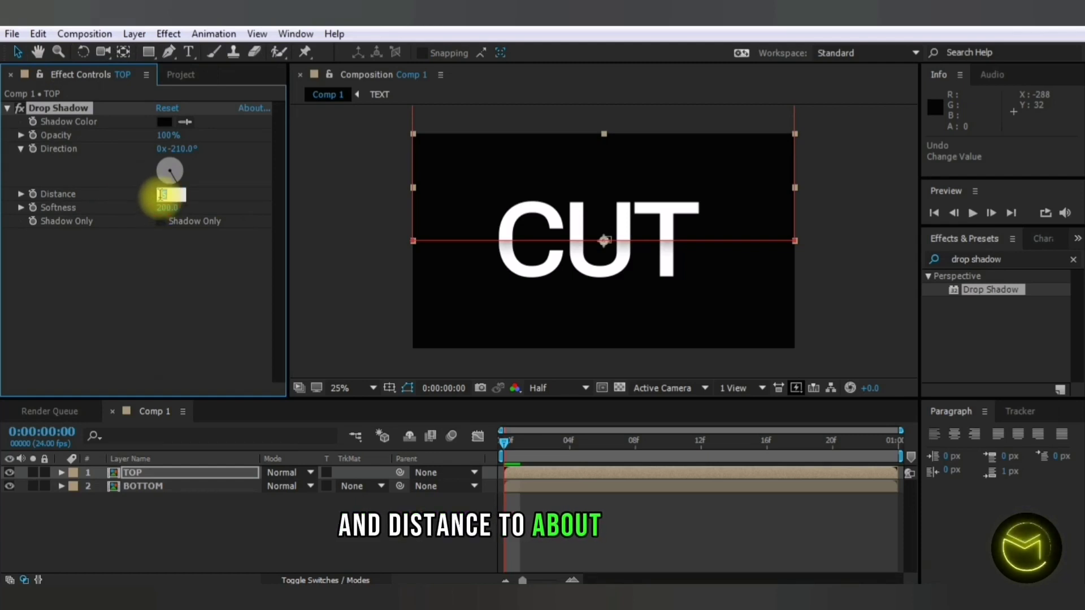
{"action": "type", "text": "50"}
{"action": "key", "text": "Return"}
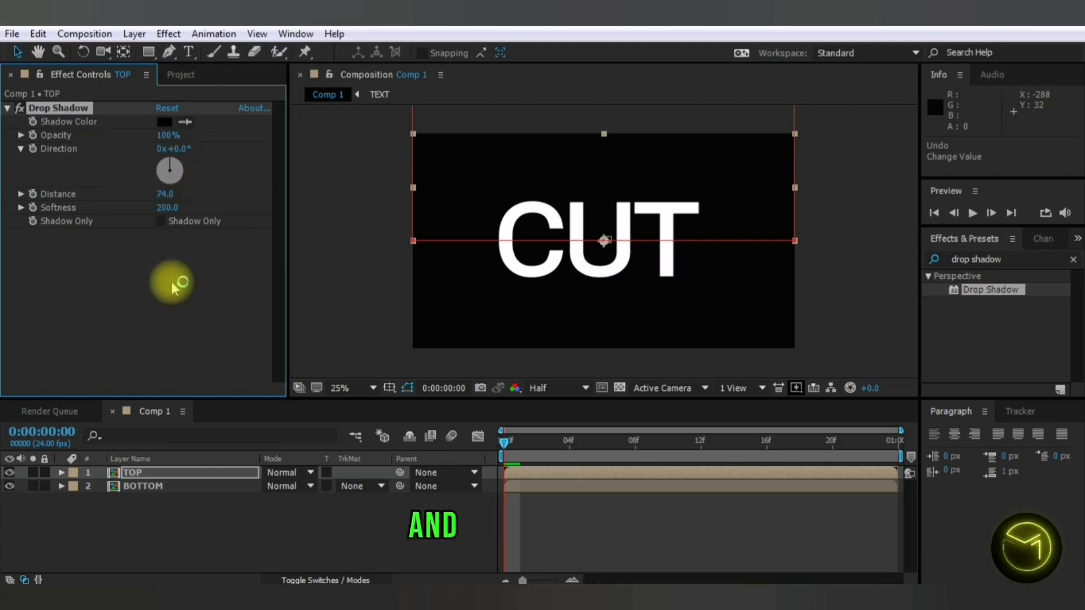
- Set the Drop Shadow's Direction to +210° and Distance to 120, then deselect the TOP layer
{"action": "left_click", "coordinate": [178, 150]}
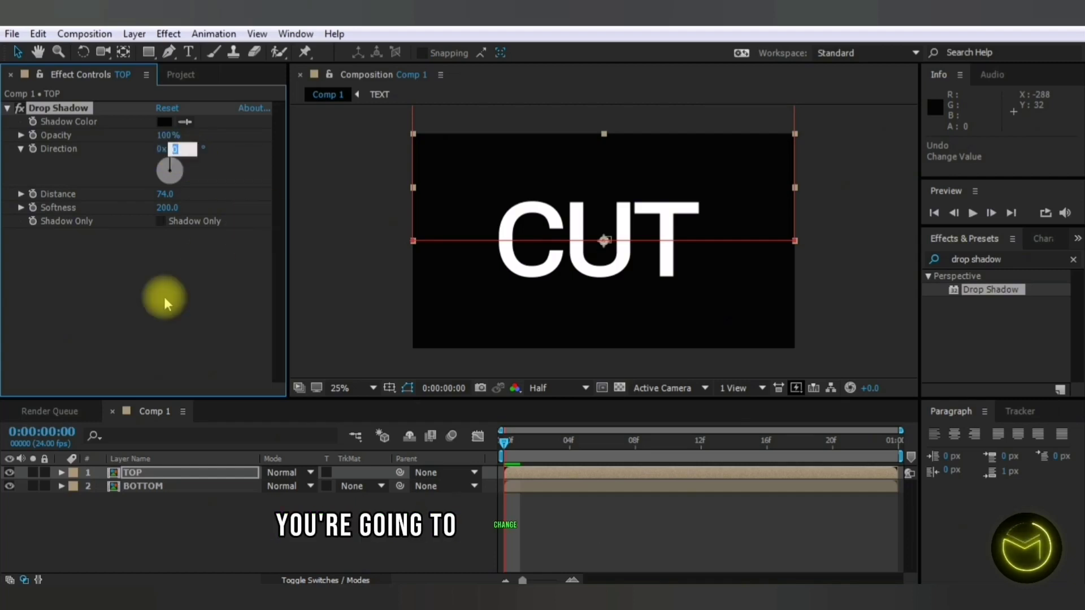
{"action": "type", "text": "+210"}
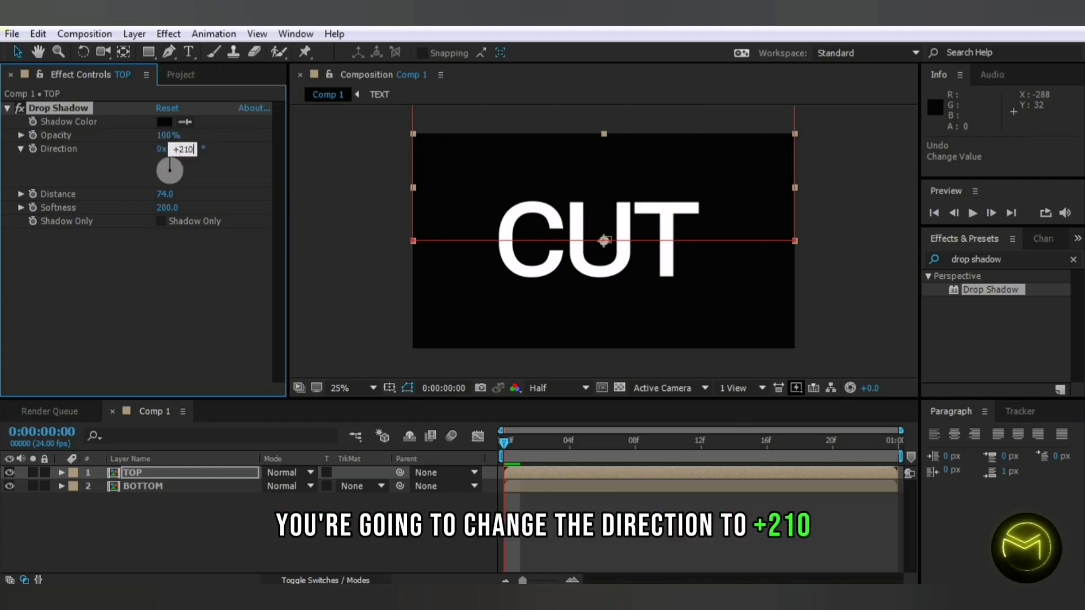
{"action": "key", "text": "Return"}
{"action": "left_click_drag", "start_coordinate": [164, 194], "coordinate": [206, 199]}
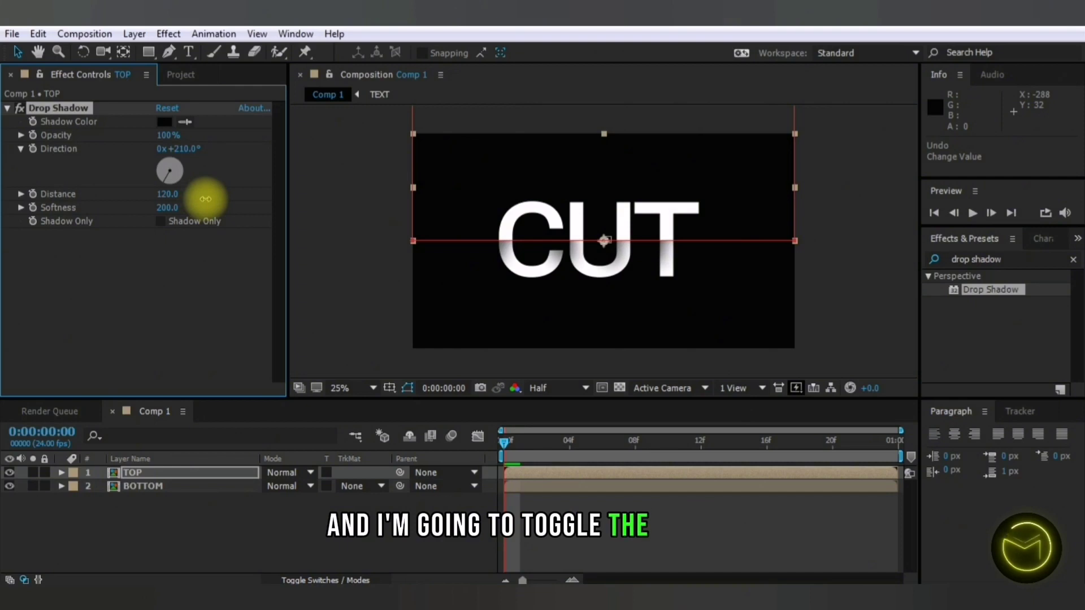
{"action": "left_click", "coordinate": [208, 259]}
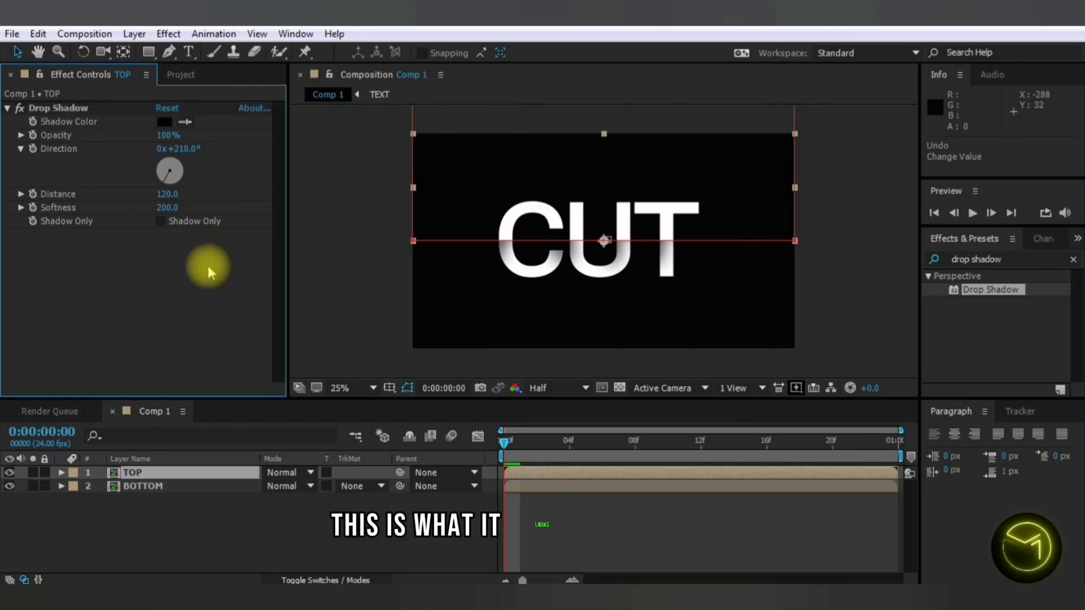
{"action": "left_click", "coordinate": [231, 523]}
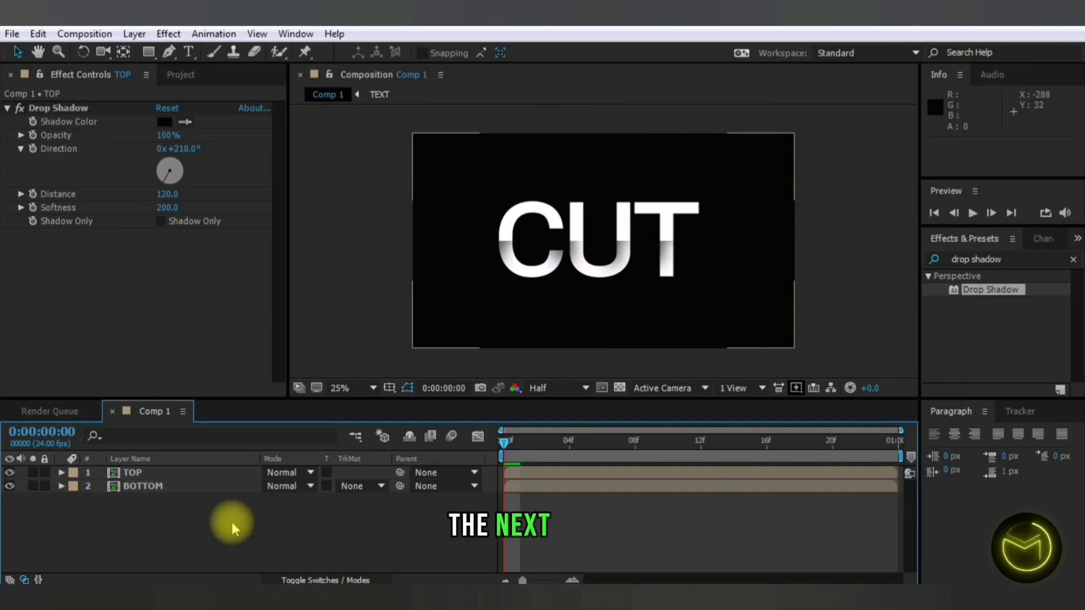
- Find the Transform effect under Distort and apply it to the TOP layer
{"action": "left_click", "coordinate": [1073, 260]}
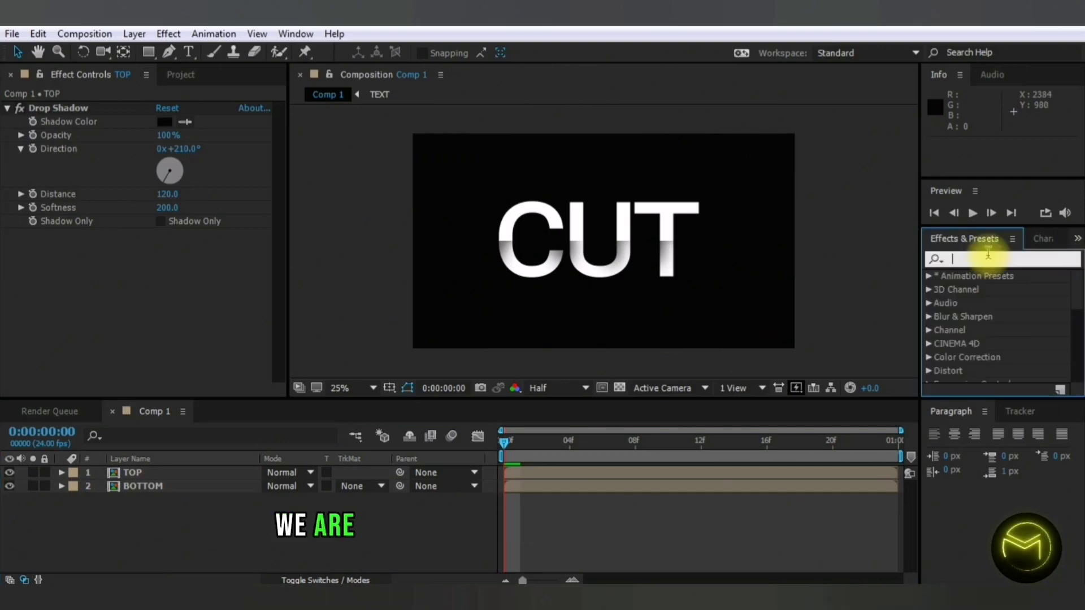
{"action": "left_click", "coordinate": [988, 259]}
{"action": "type", "text": "trans"}
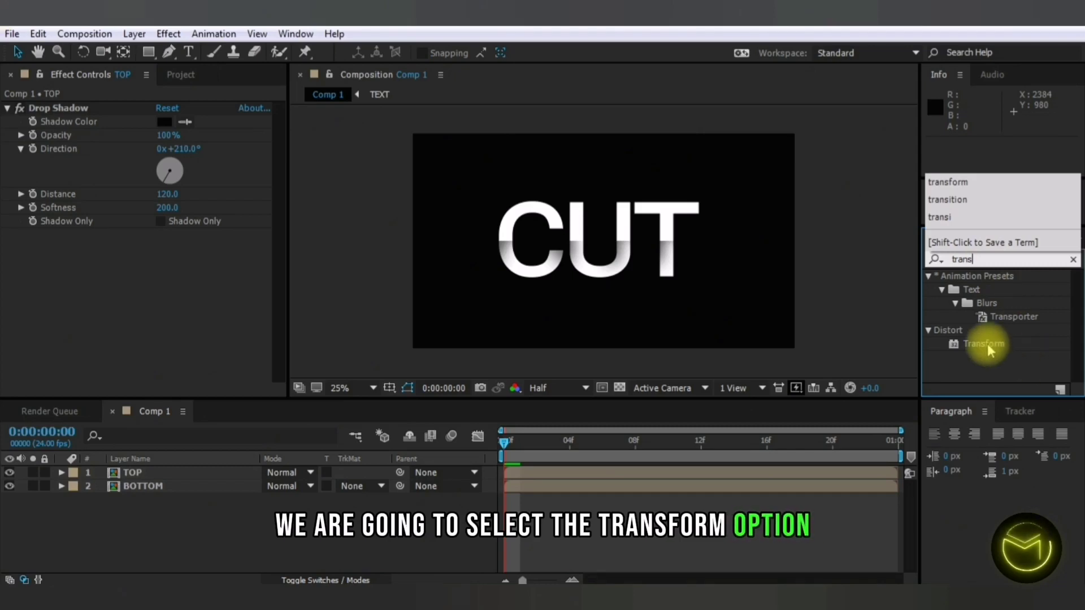
{"action": "left_click_drag", "start_coordinate": [990, 347], "coordinate": [155, 475]}
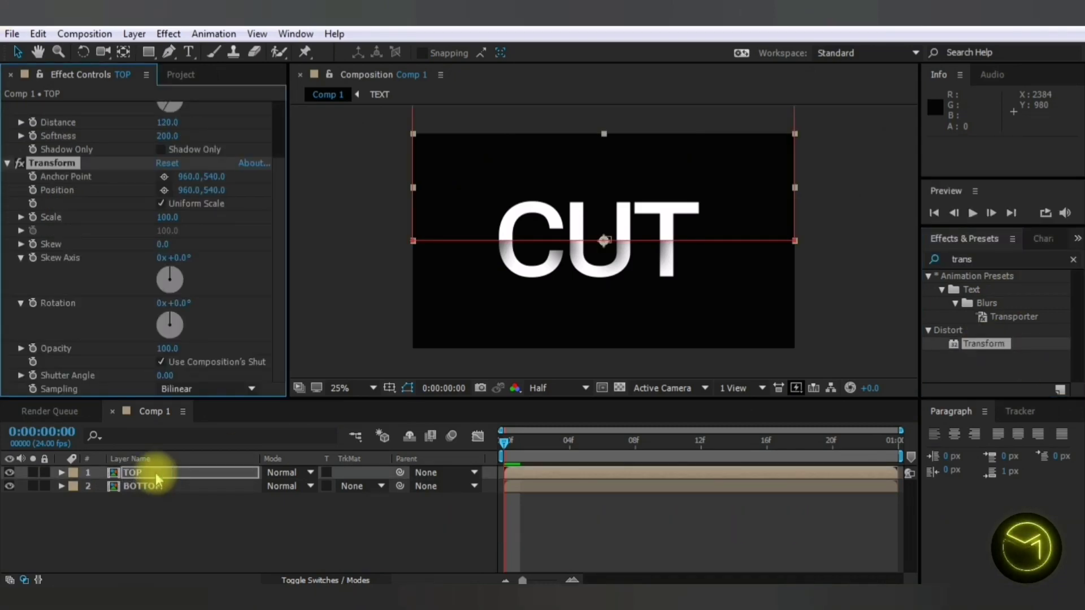
- Undo the last value change and set the Skew of the TOP layer's Transform effect to -5
{"action": "key", "text": "ctrl+z"}
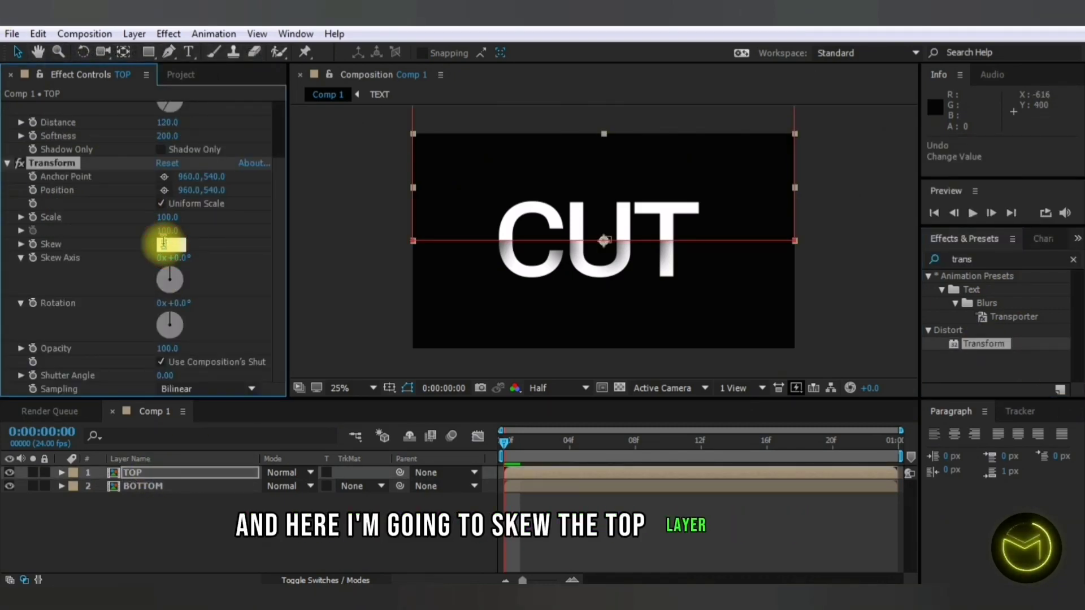
{"action": "type", "text": "-5"}
{"action": "key", "text": "Return"}
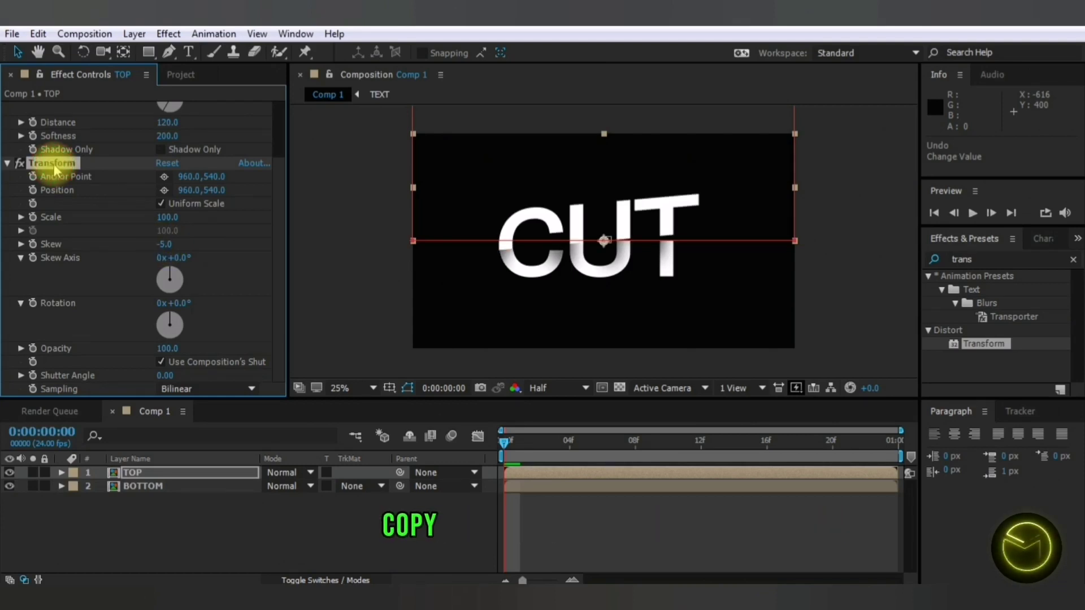
- Copy the TOP layer's Transform effect onto the BOTTOM layer and play a preview of the cut-text animation
{"action": "left_click", "coordinate": [154, 493]}
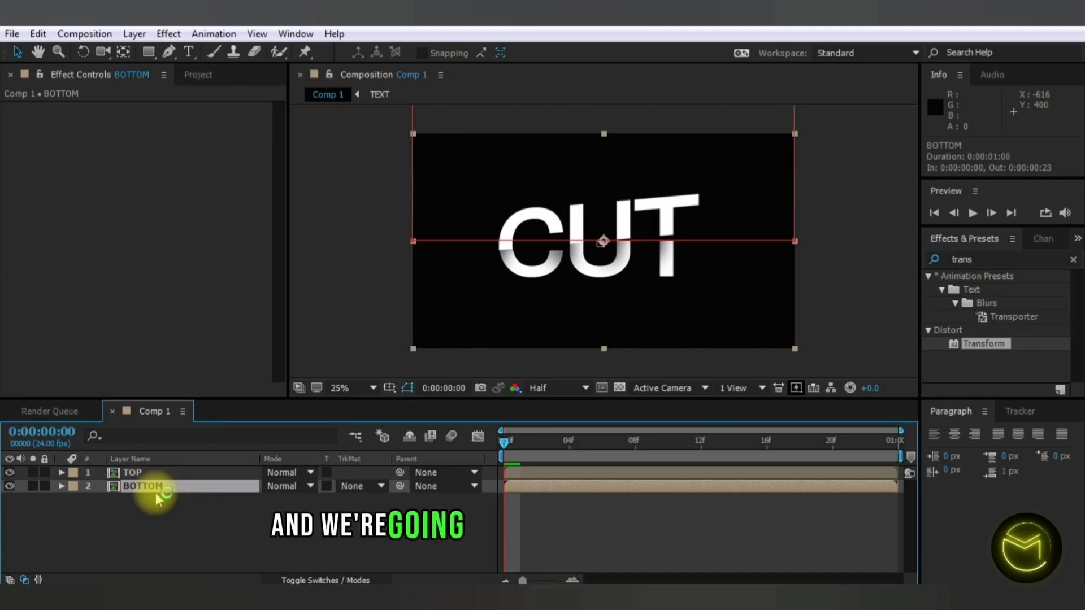
{"action": "key", "text": "ctrl+v"}
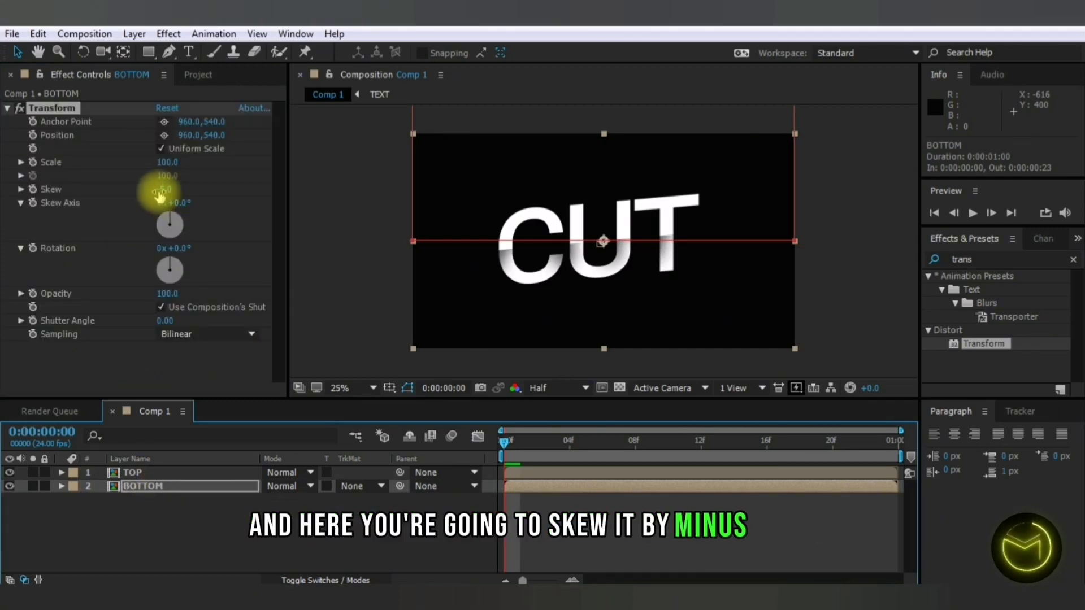
{"action": "left_click", "coordinate": [341, 225]}
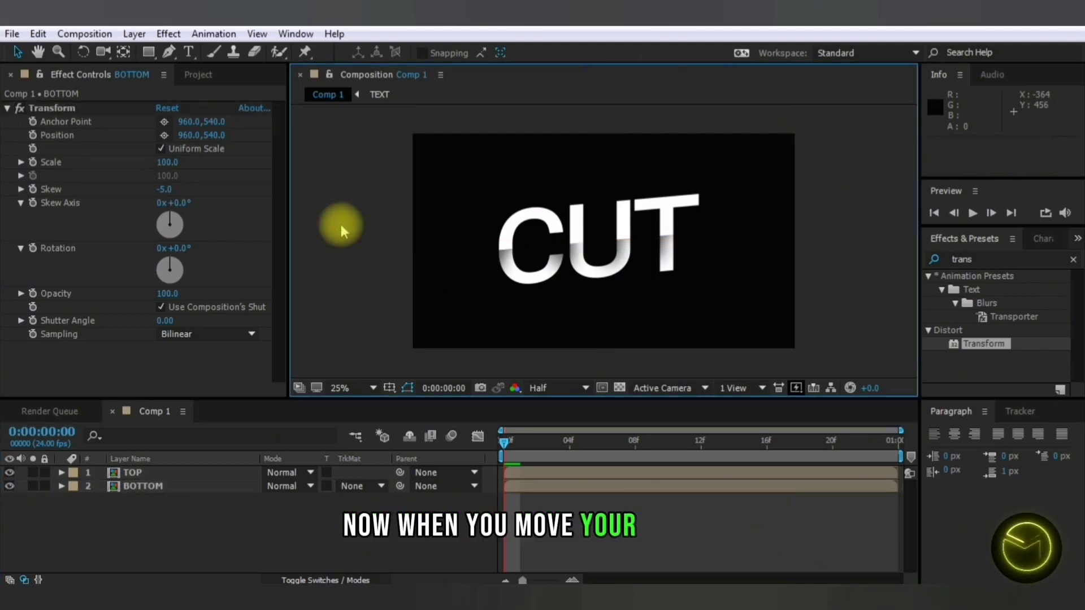
{"action": "key", "text": "space"}
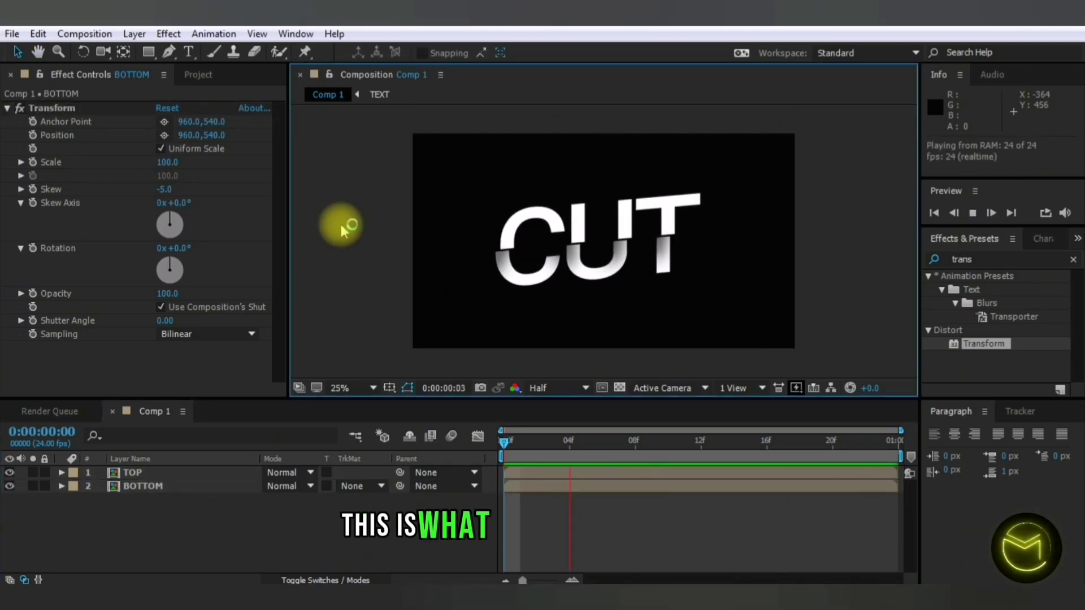